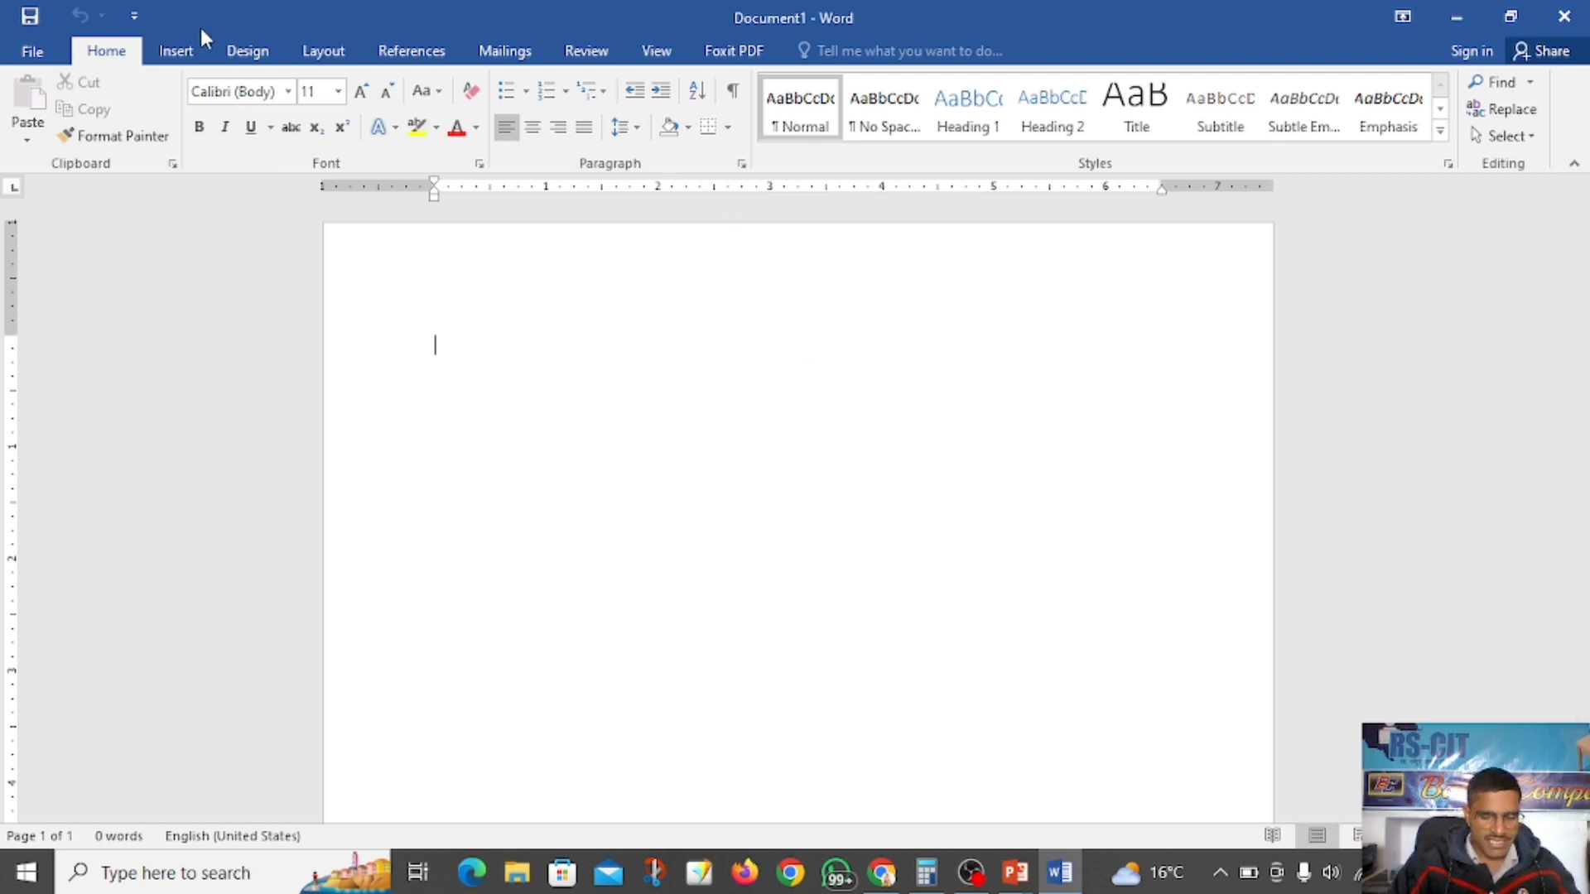
# Increase the font size of the blank document's text to 80 points
pyautogui.click(362, 91)
pyautogui.click(362, 91)
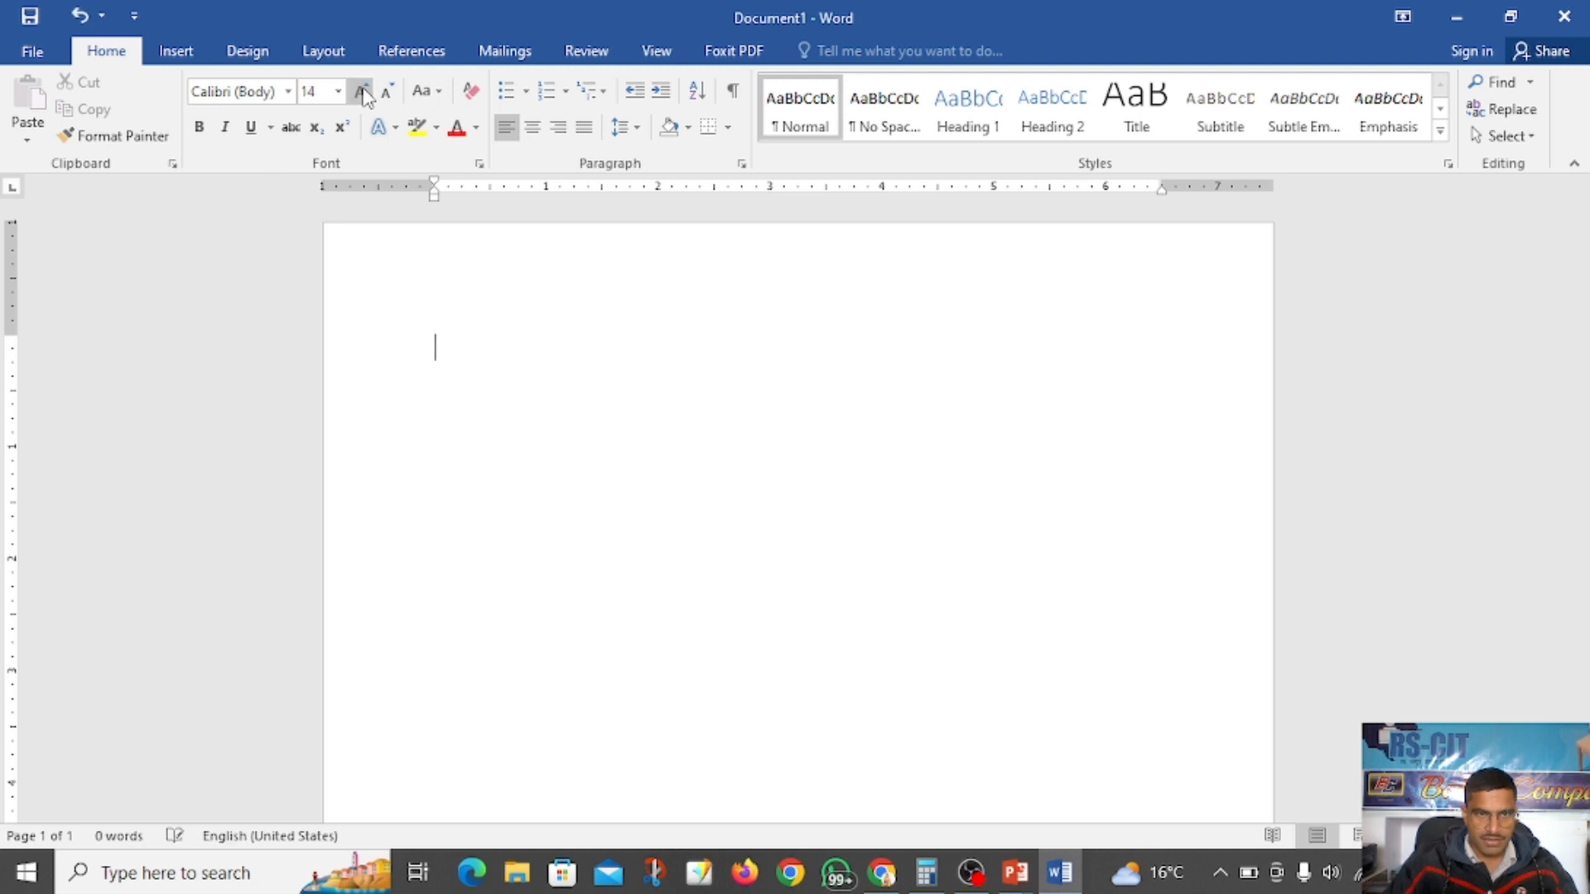
pyautogui.click(362, 91)
pyautogui.click(362, 92)
pyautogui.click(362, 91)
pyautogui.click(361, 91)
pyautogui.click(362, 91)
pyautogui.click(362, 91)
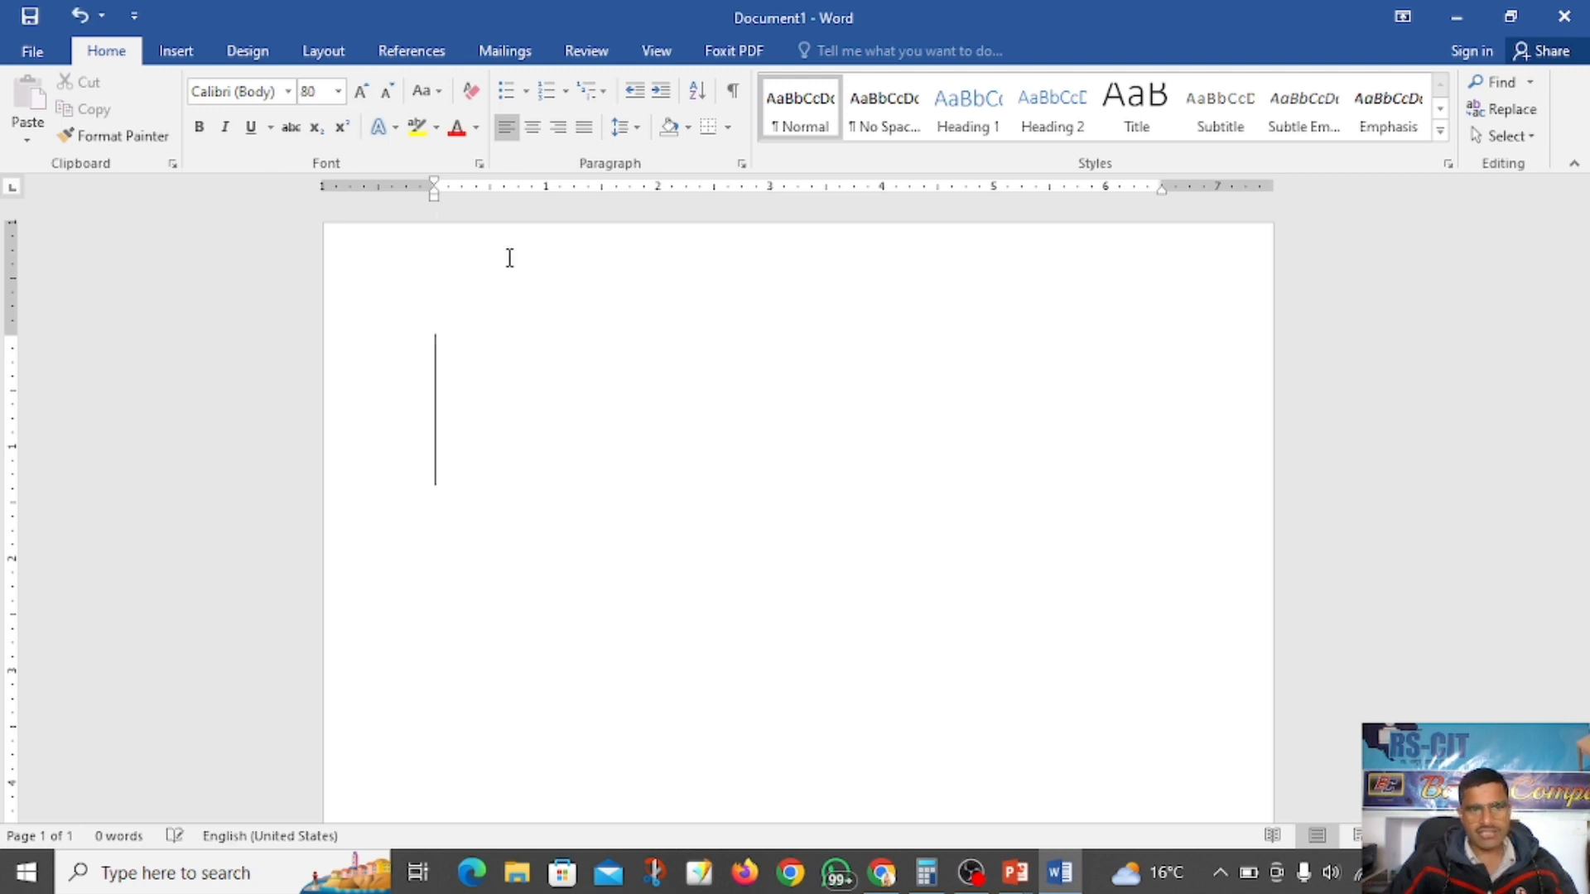
# Enter 4 followed by a subscript 2, and return to normal text after it
pyautogui.write('4')
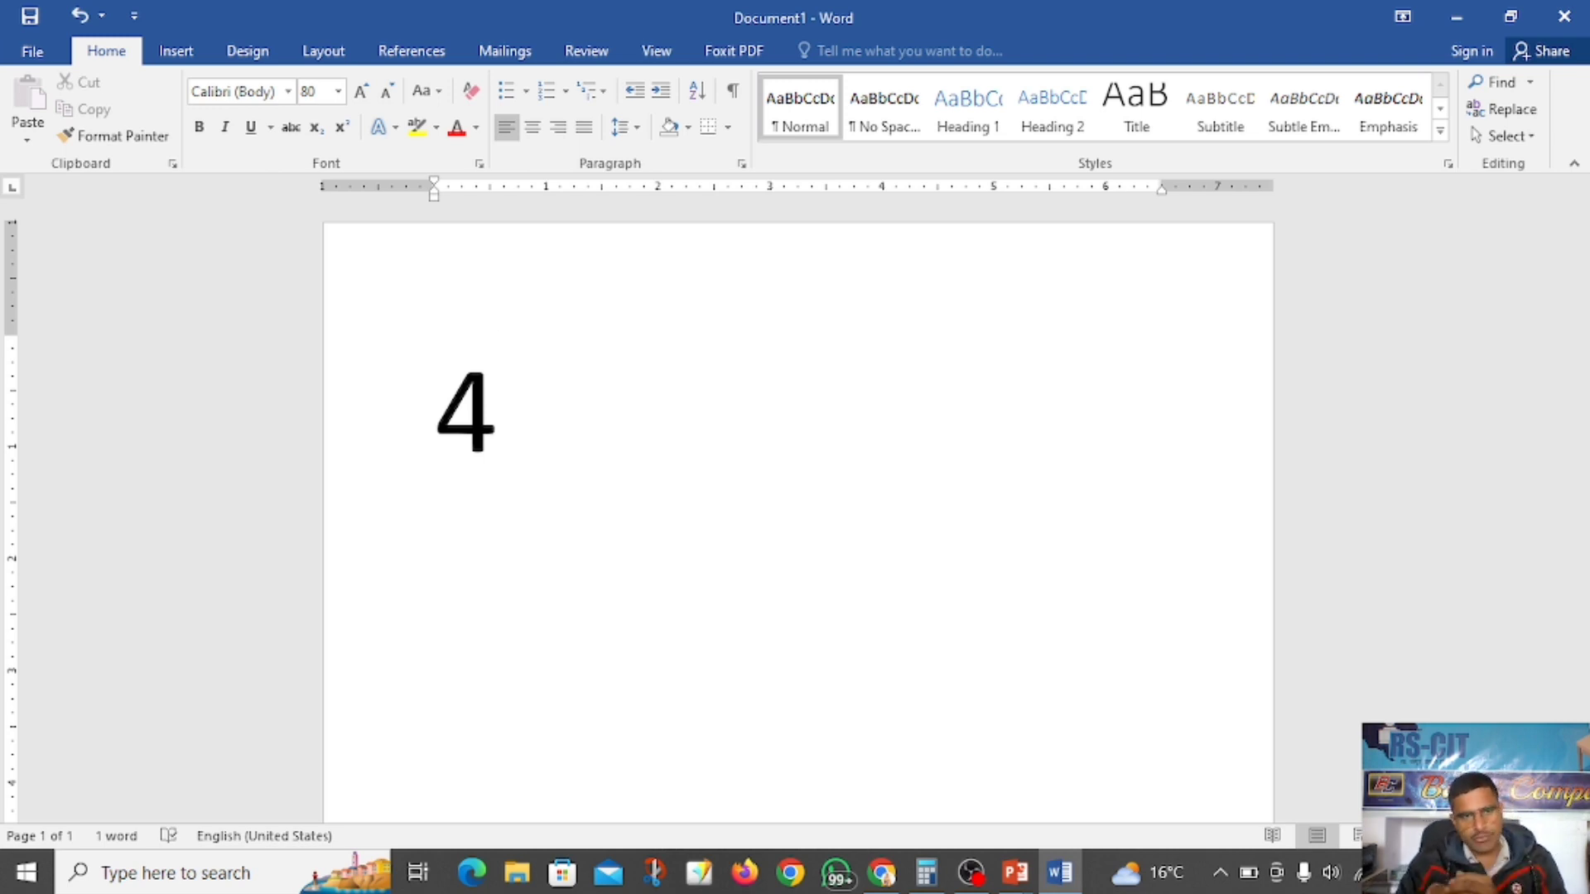
pyautogui.write('2')
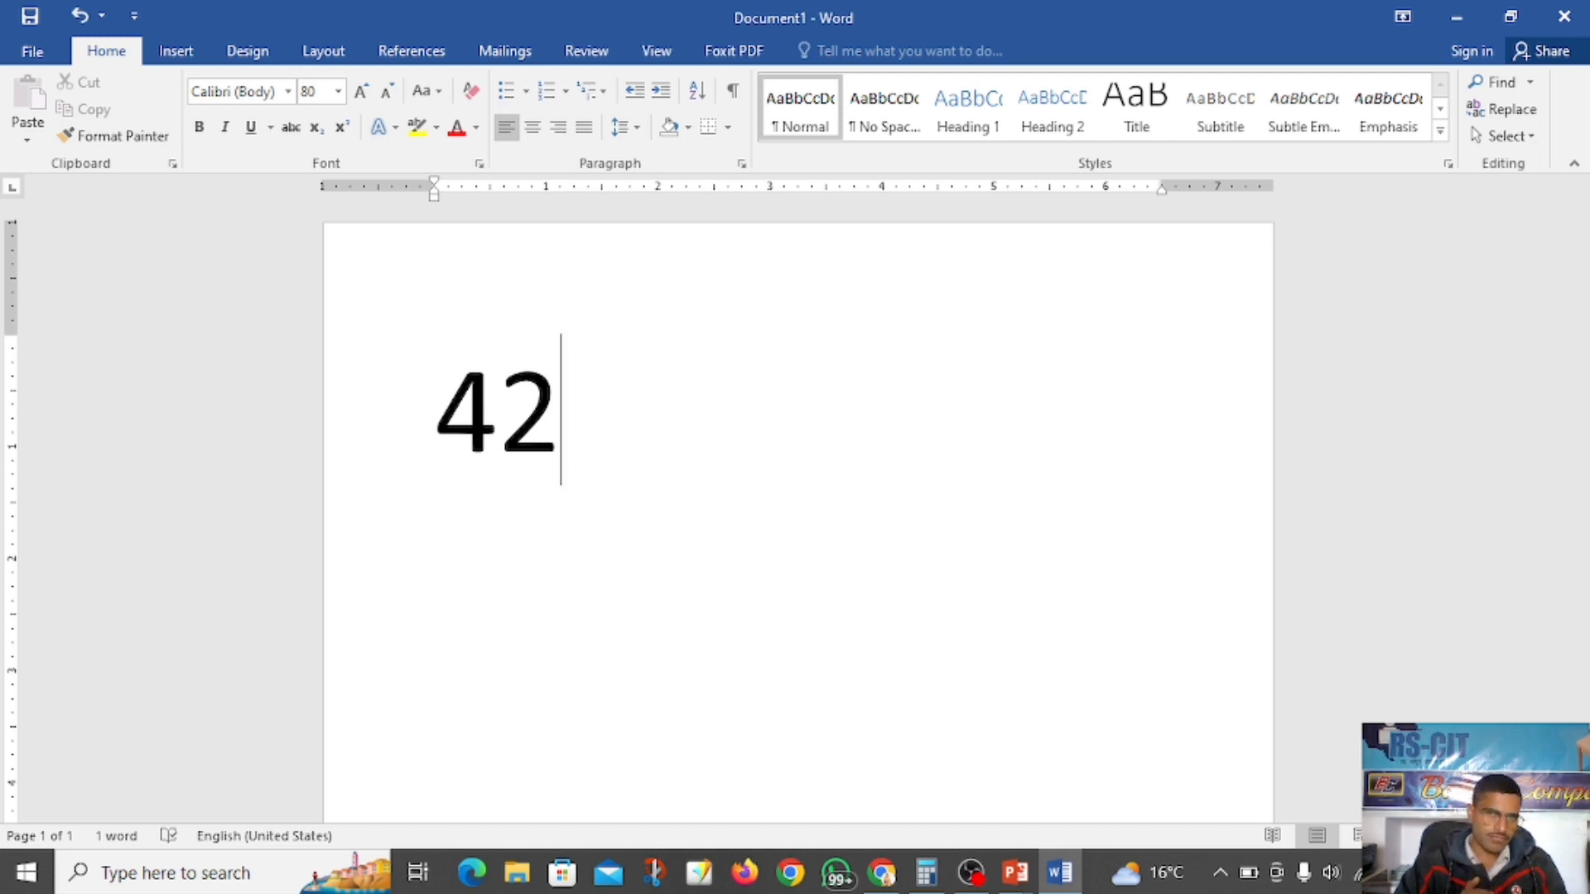
pyautogui.press('BackSpace')
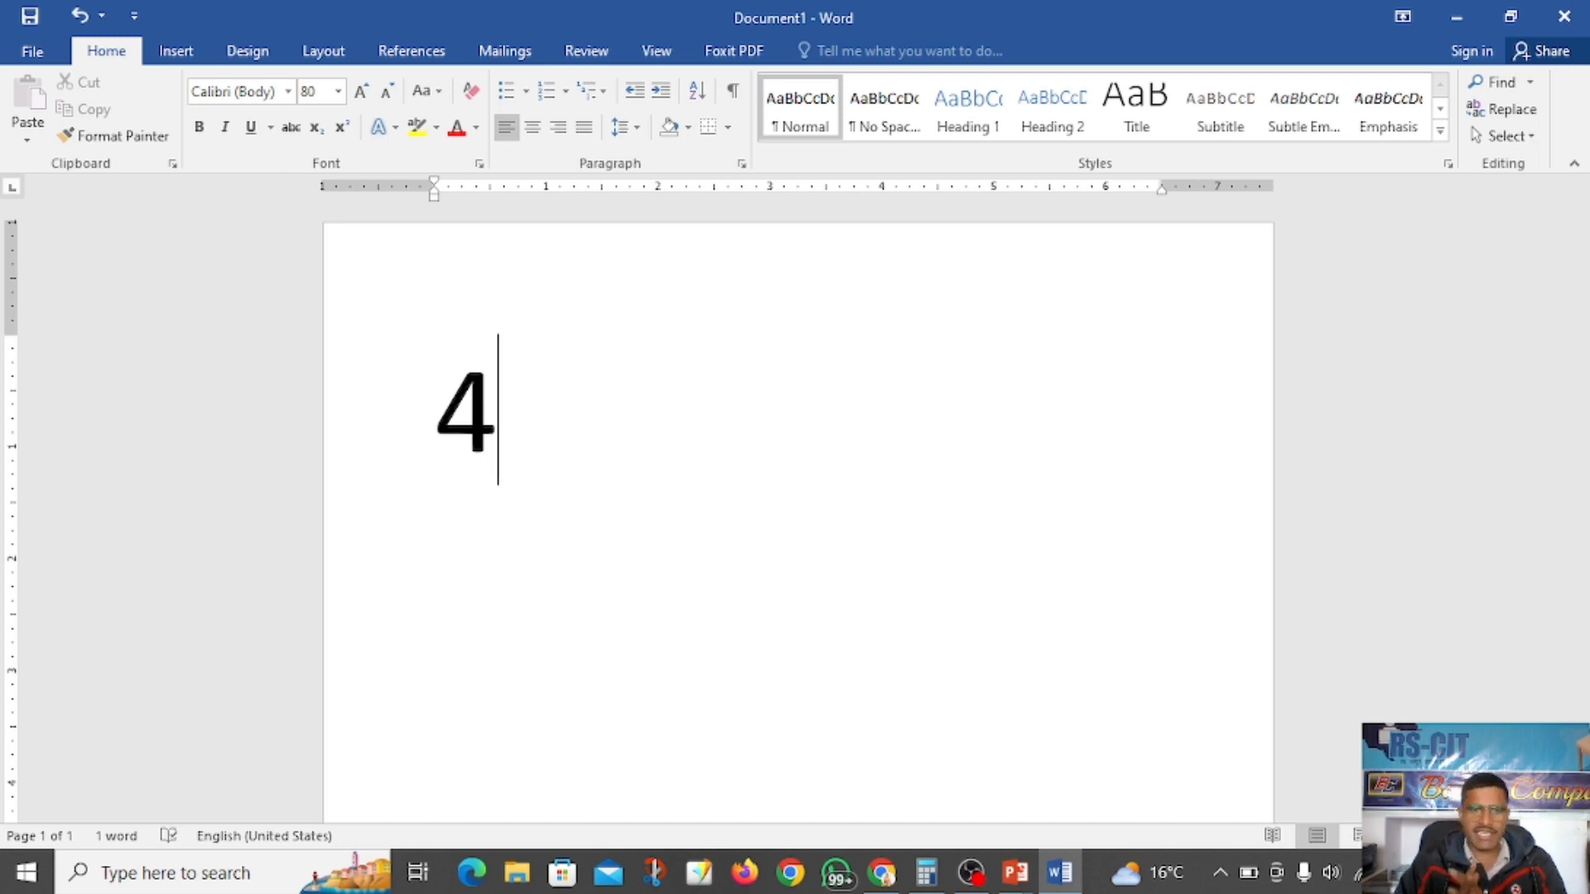
pyautogui.click(316, 129)
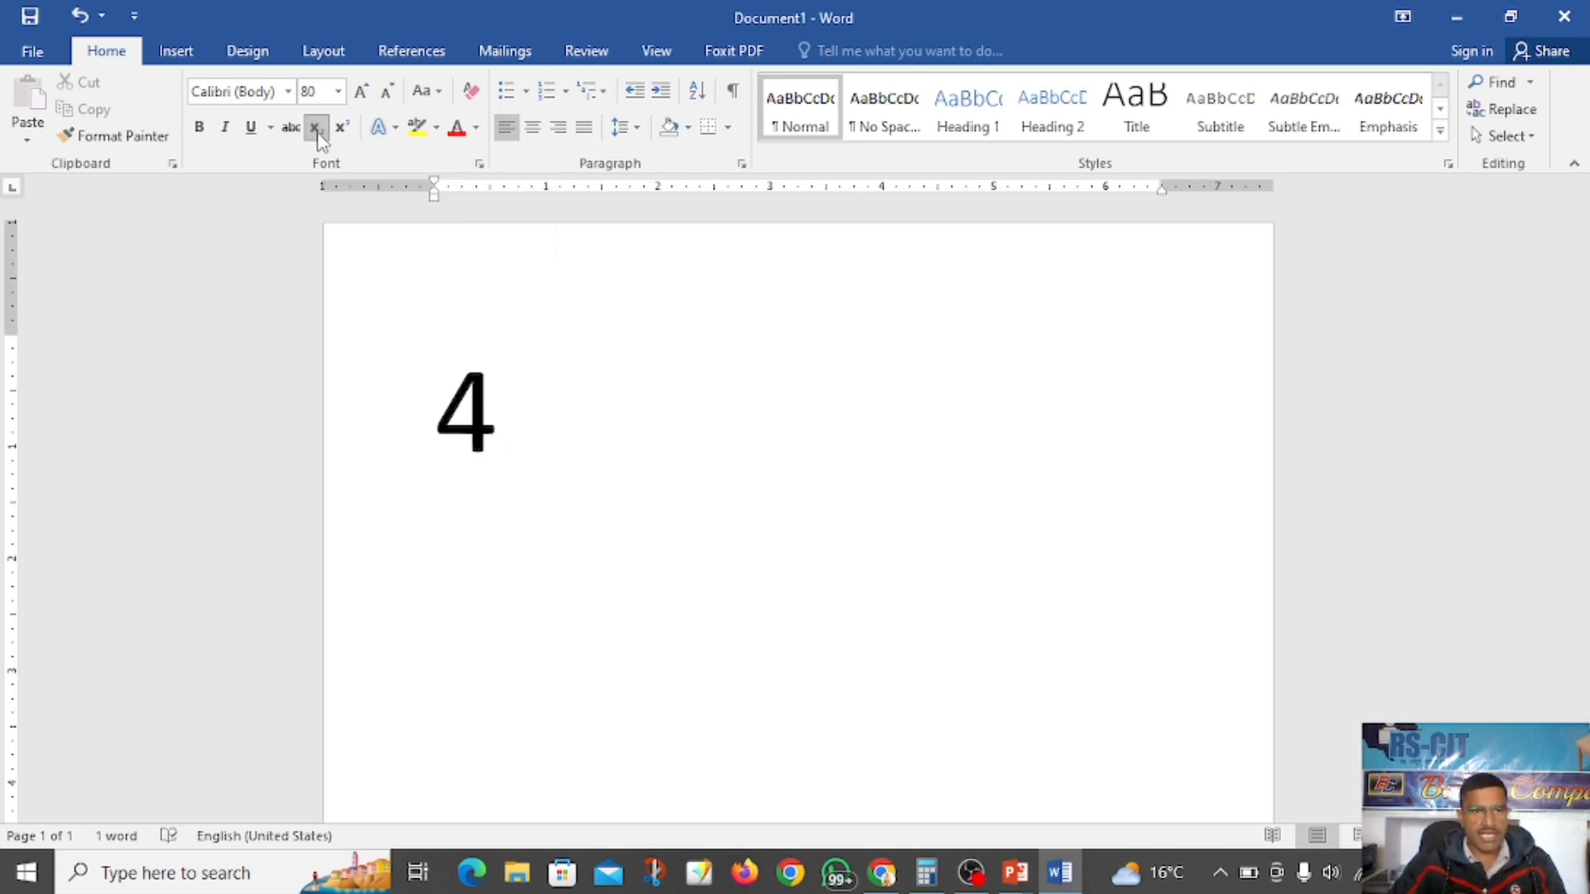
pyautogui.write('2')
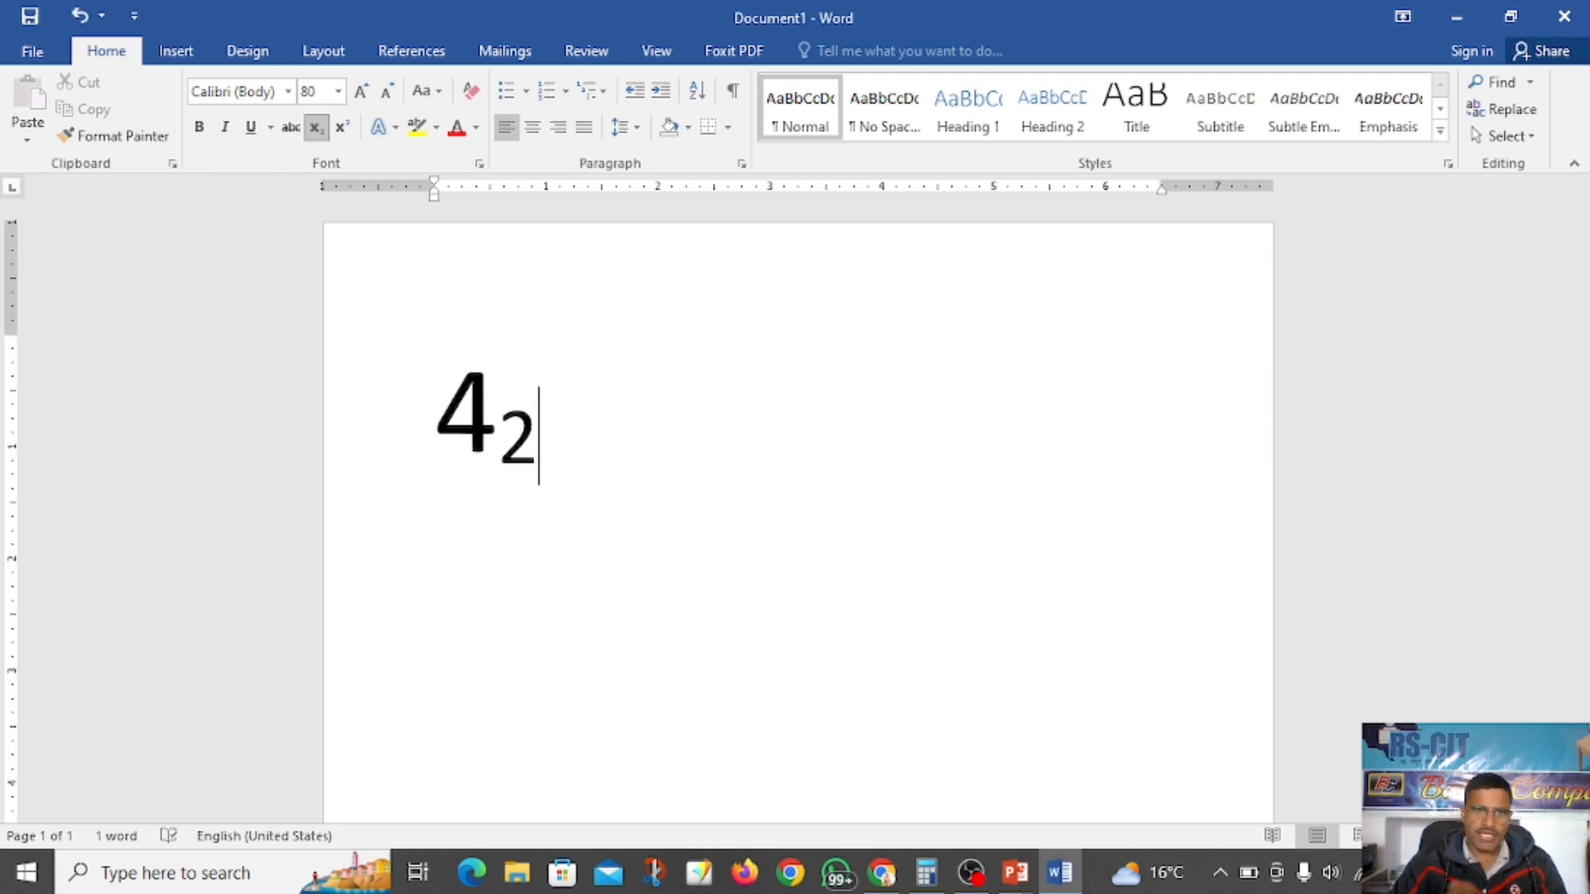
pyautogui.hotkey('ctrl', '=')
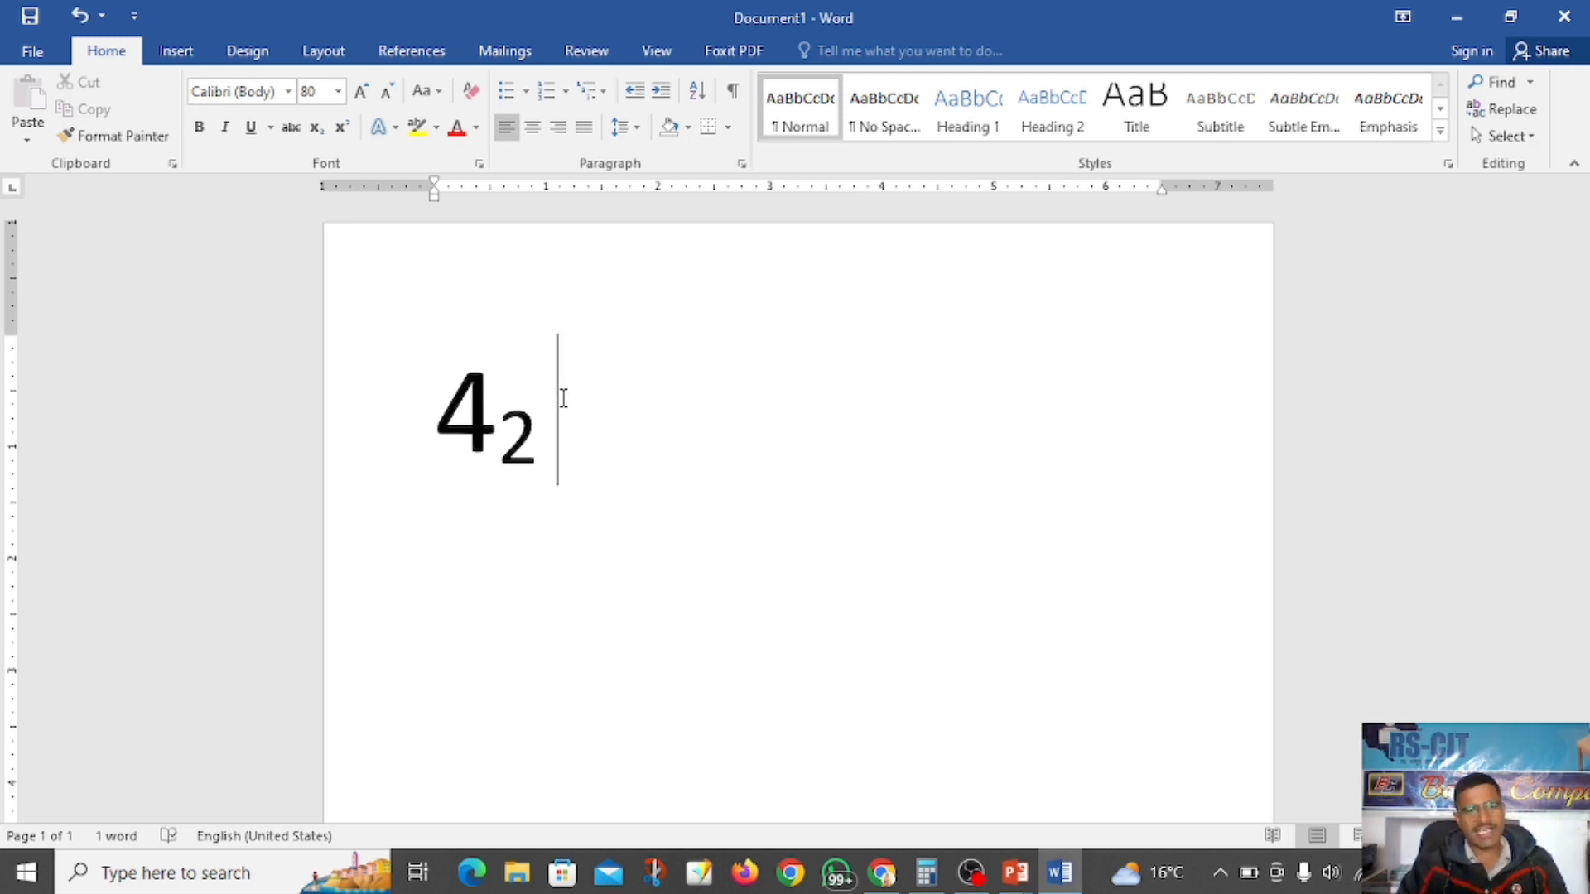
# Enter 42 as plain text beside the first expression and format its digit 2 as subscript
pyautogui.write('42')
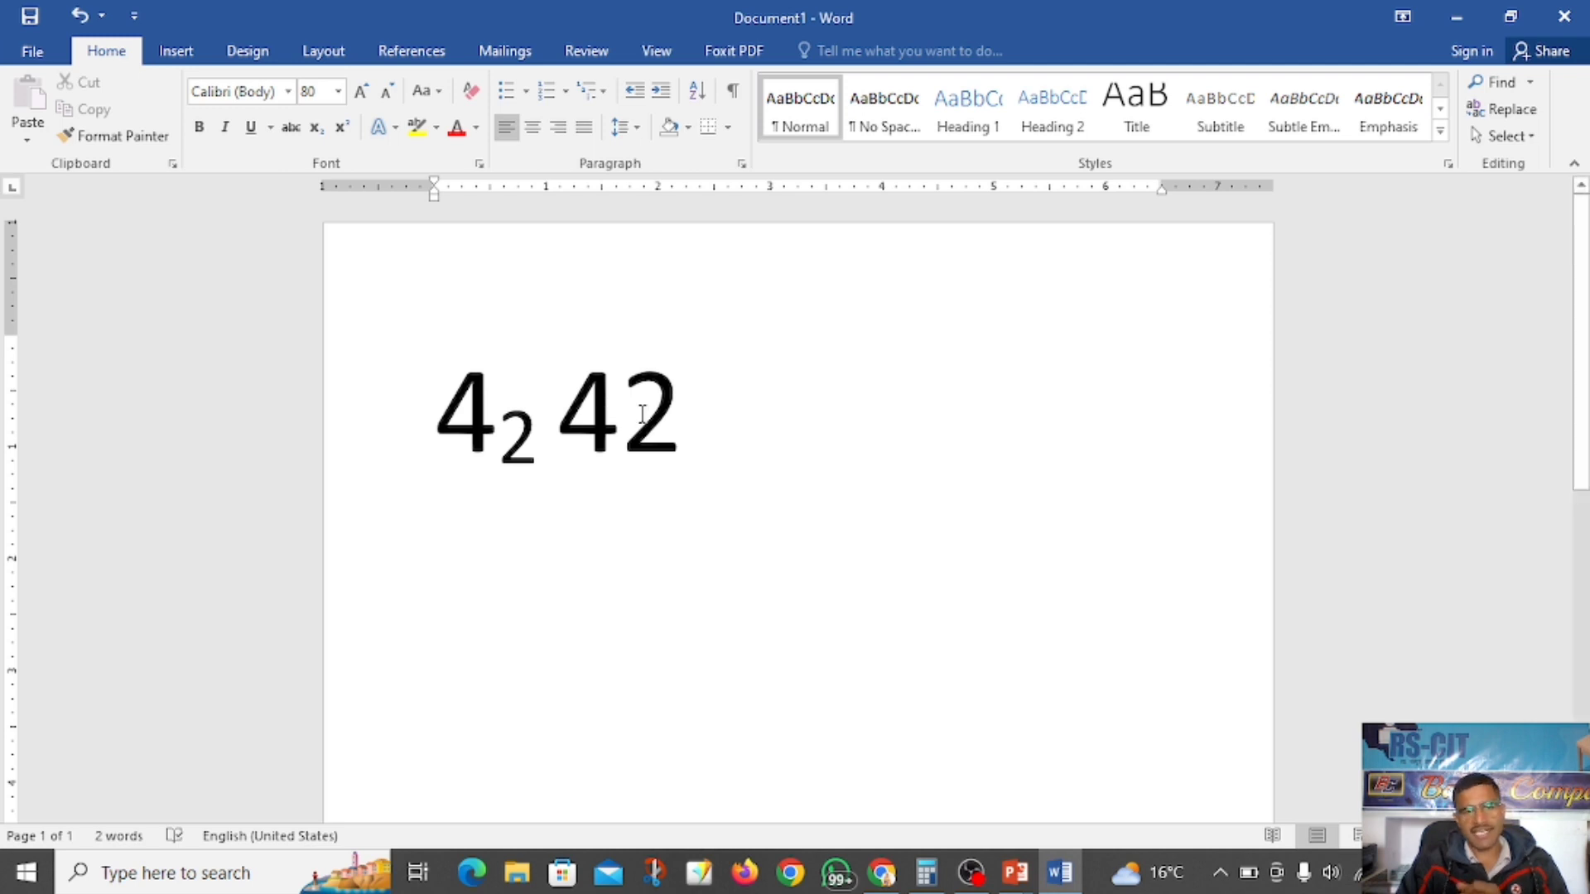
pyautogui.moveTo(666, 437); pyautogui.dragTo(643, 427)
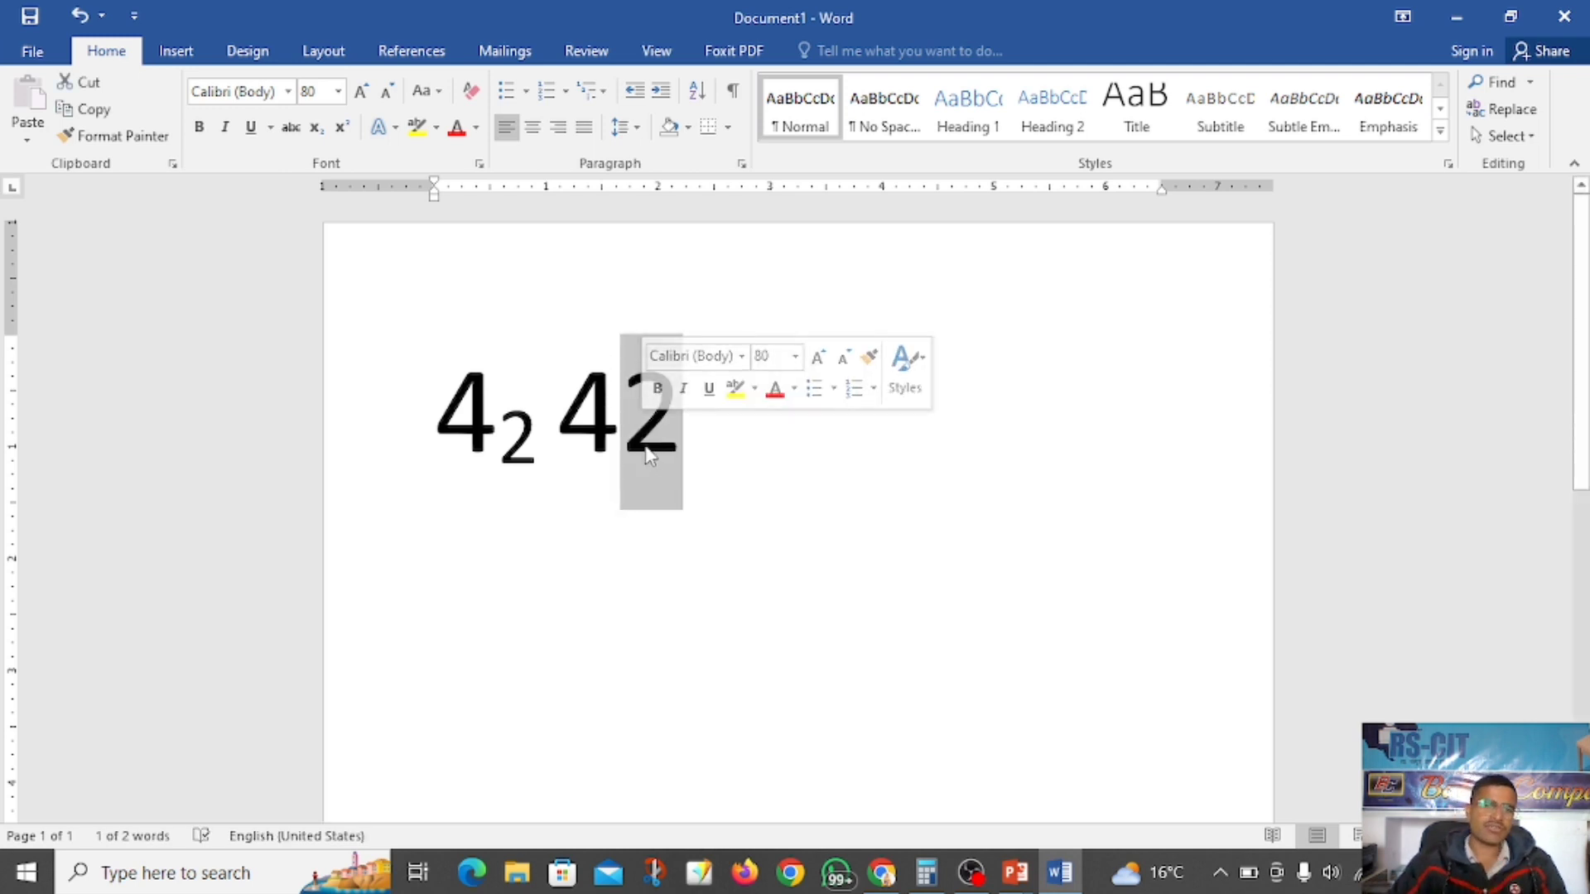
pyautogui.click(316, 132)
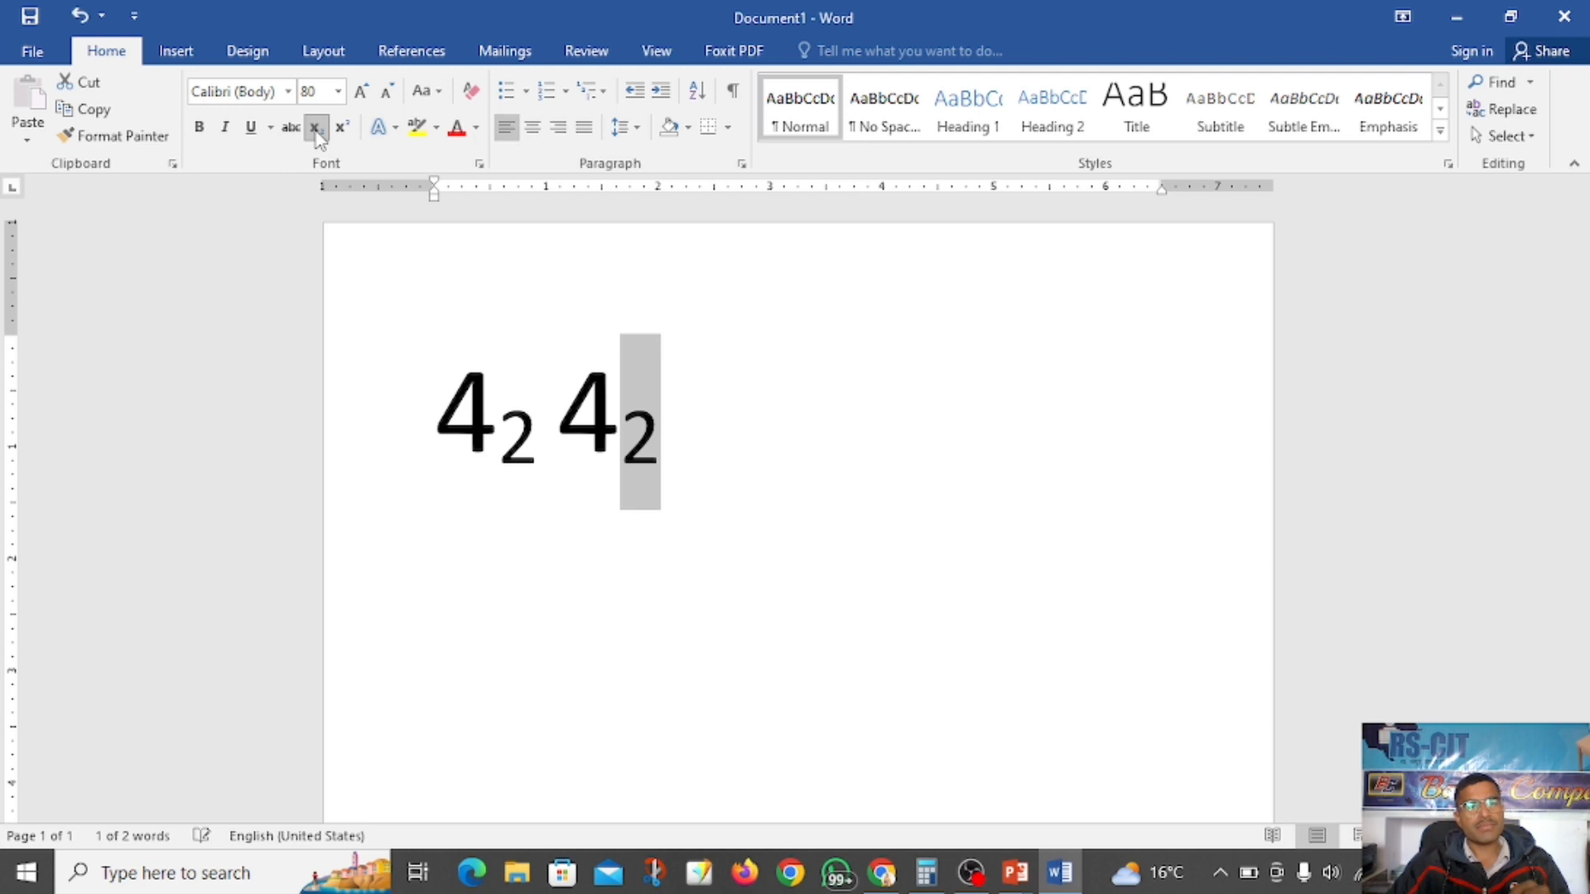
pyautogui.click(763, 445)
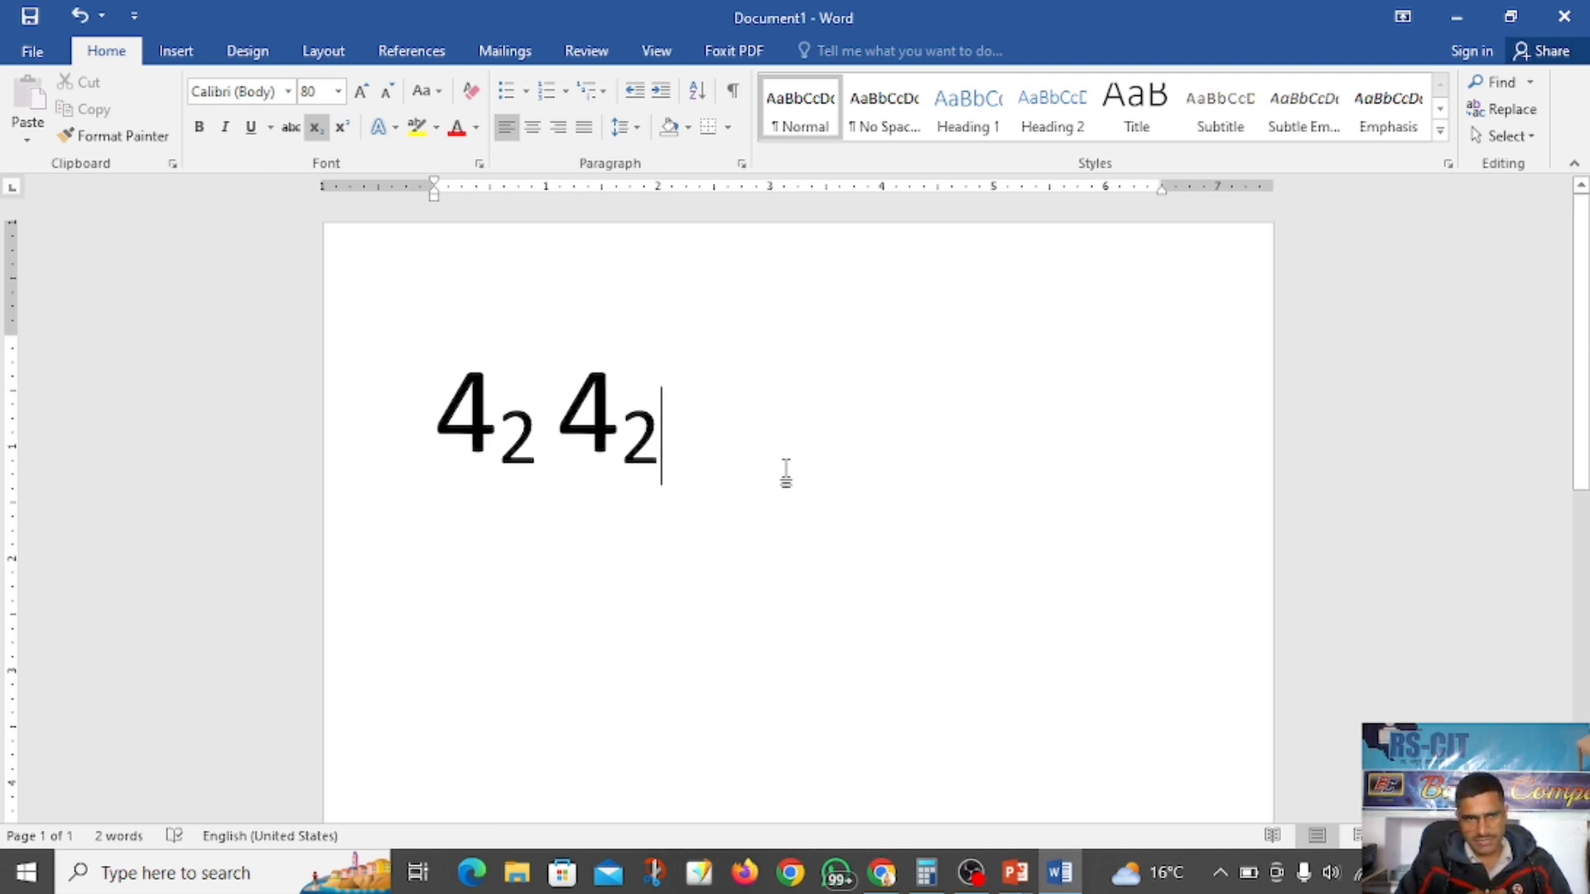
# On a new line with subscript off, enter 10 followed by TH in superscript
pyautogui.press('Return')
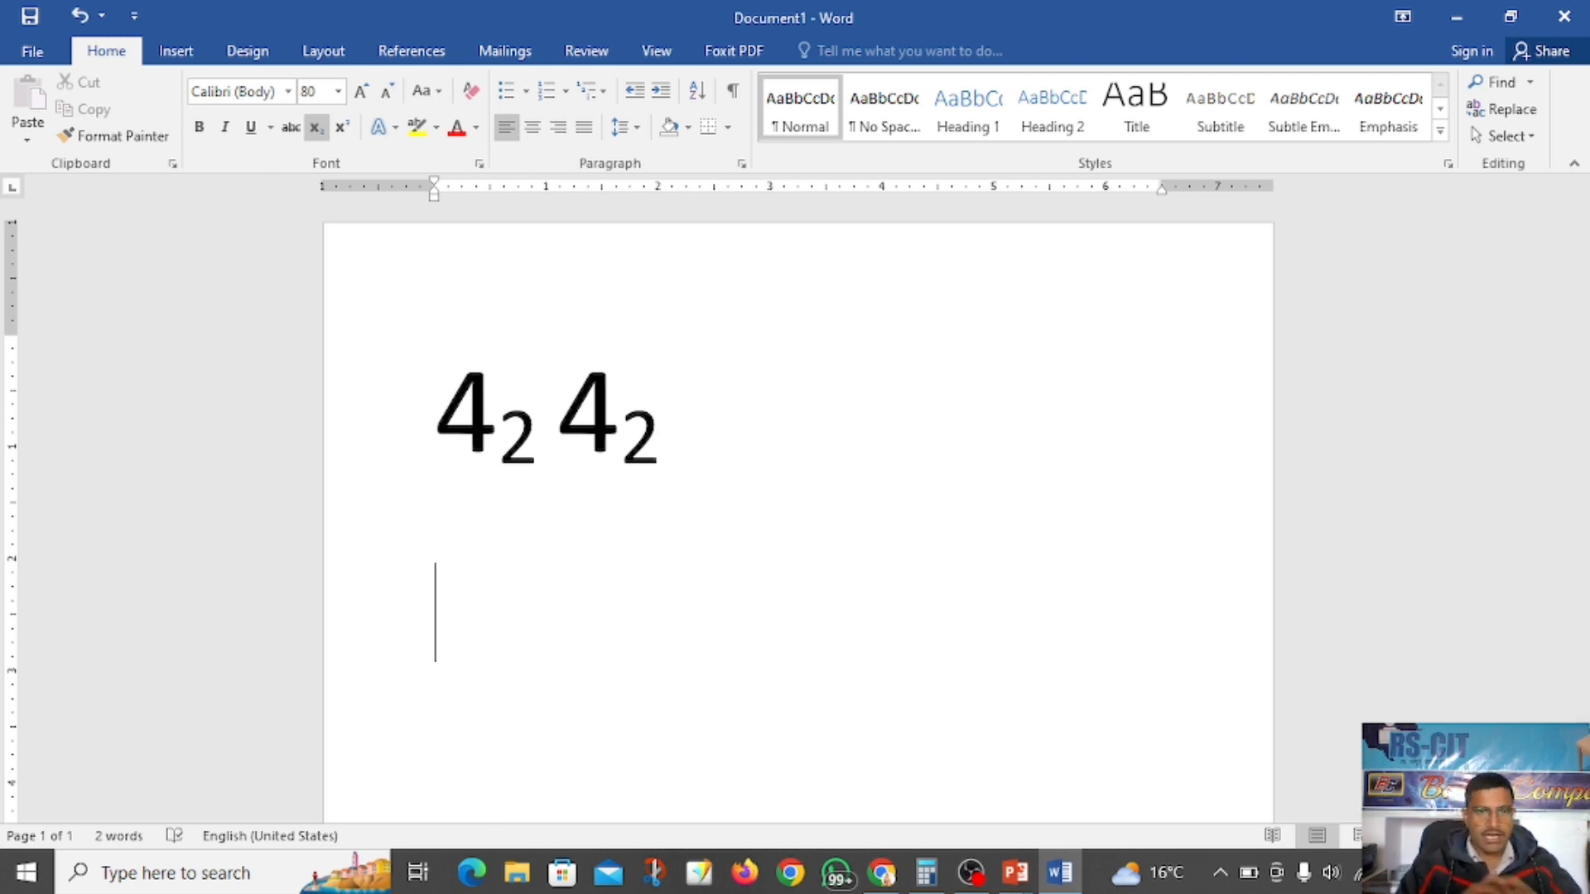
pyautogui.click(316, 126)
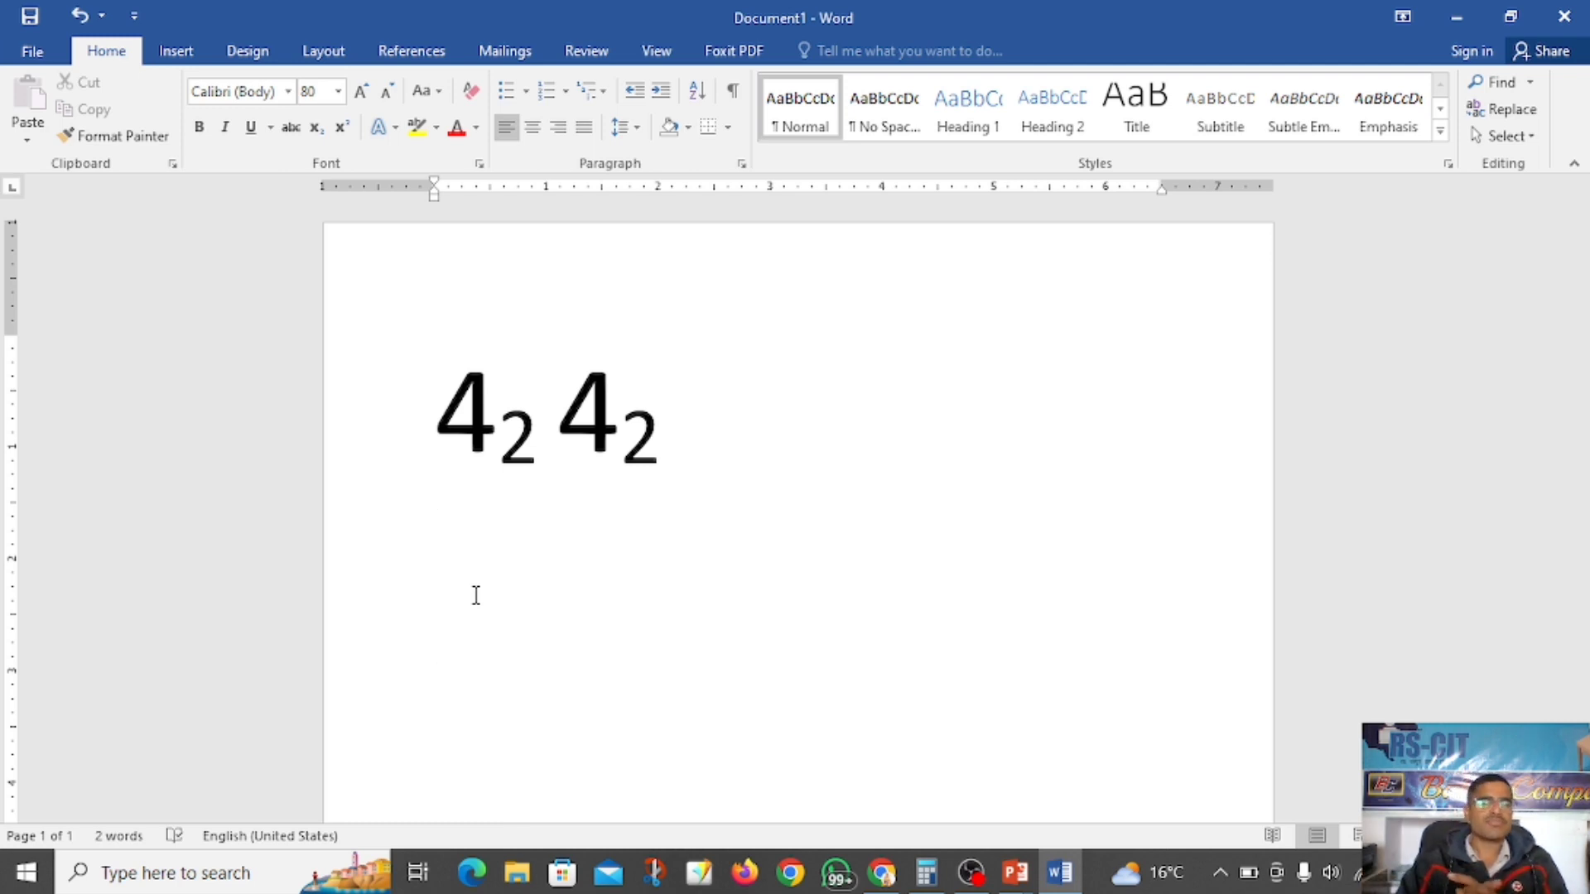
pyautogui.write('10')
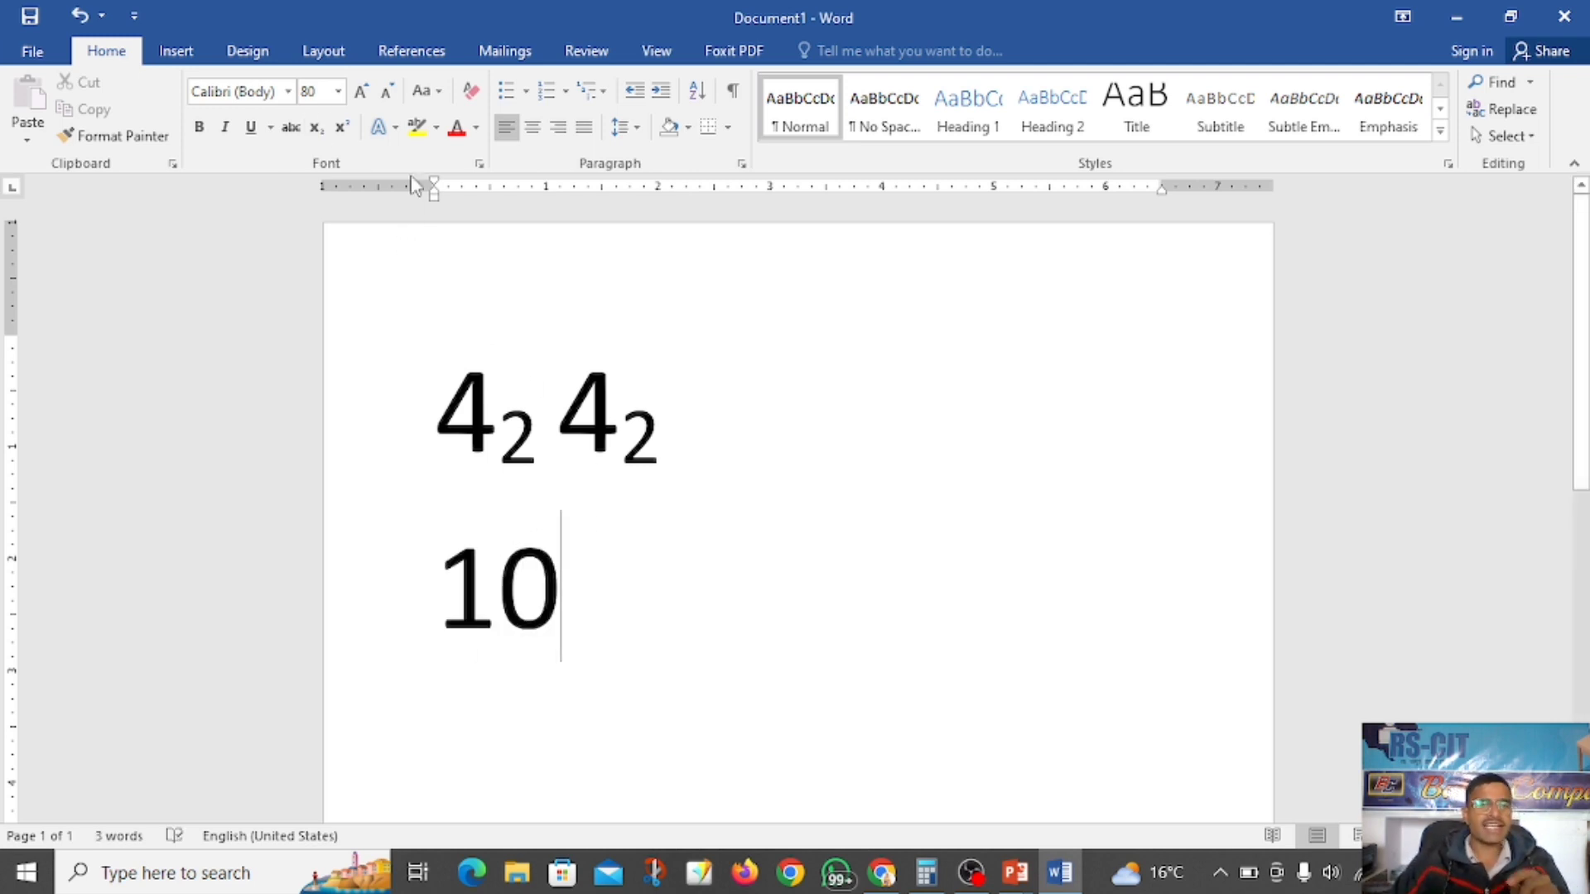
pyautogui.click(342, 129)
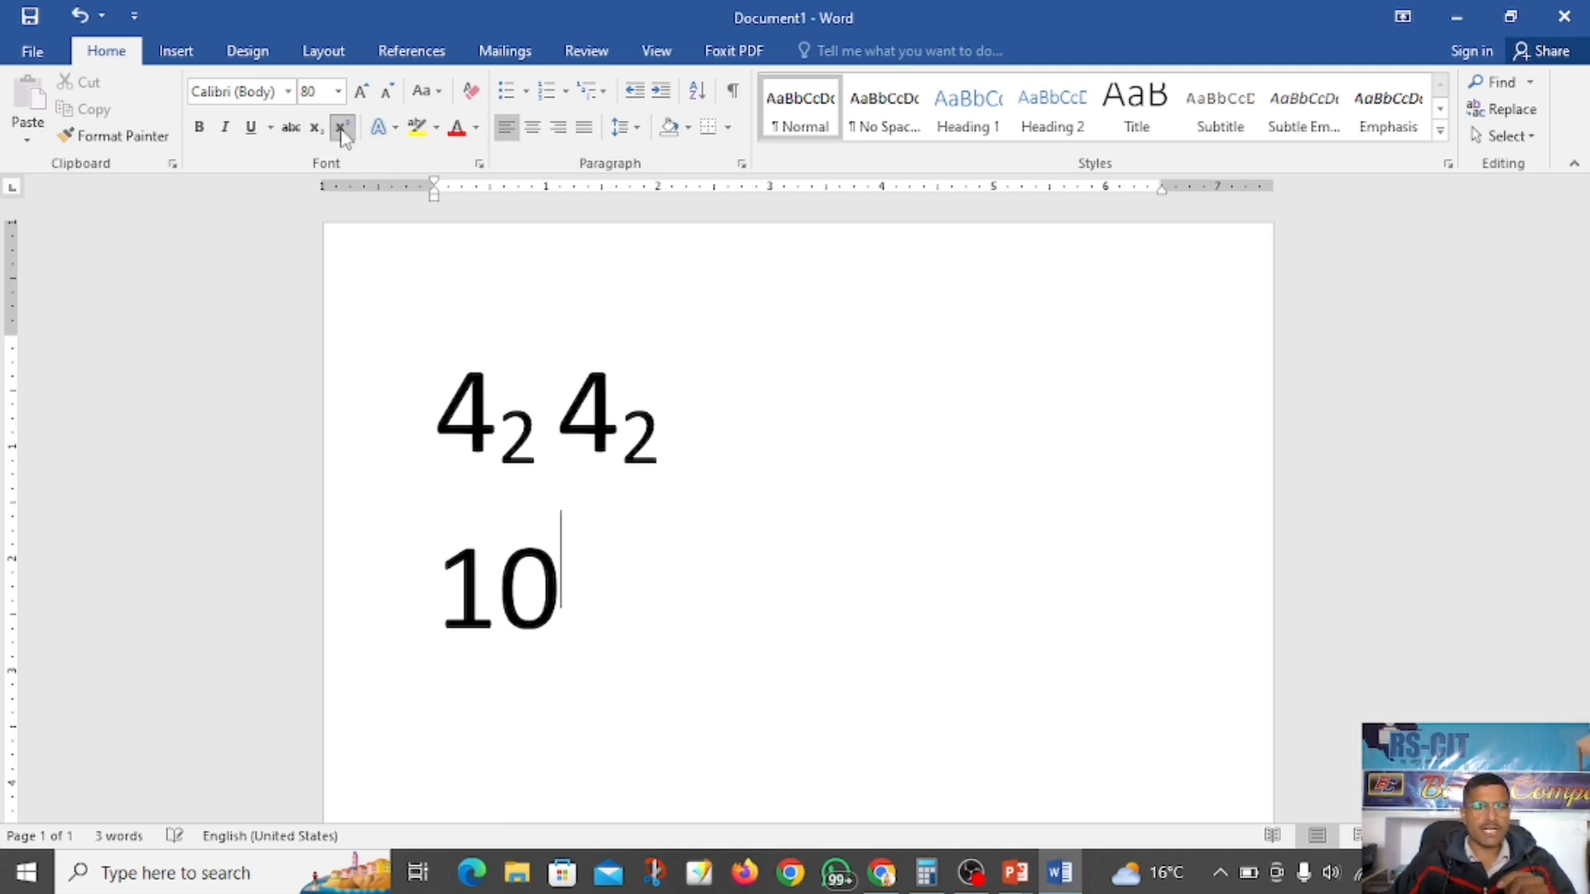
pyautogui.write('TH')
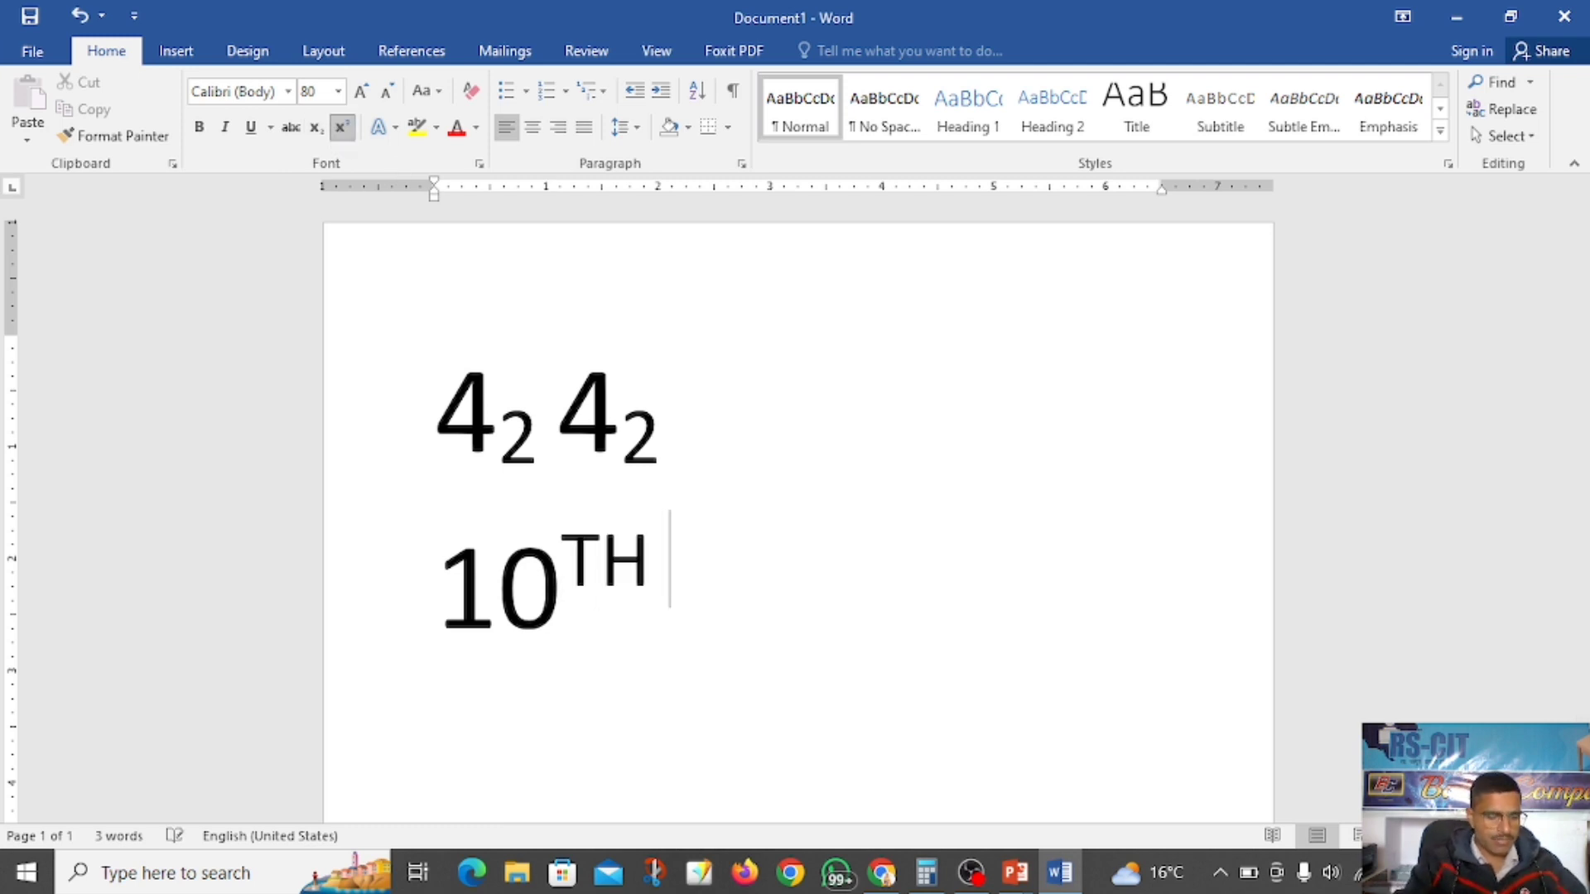
# Enter a second 10TH as plain text on the same line and format its TH as superscript
pyautogui.click(341, 128)
pyautogui.write('10TH')
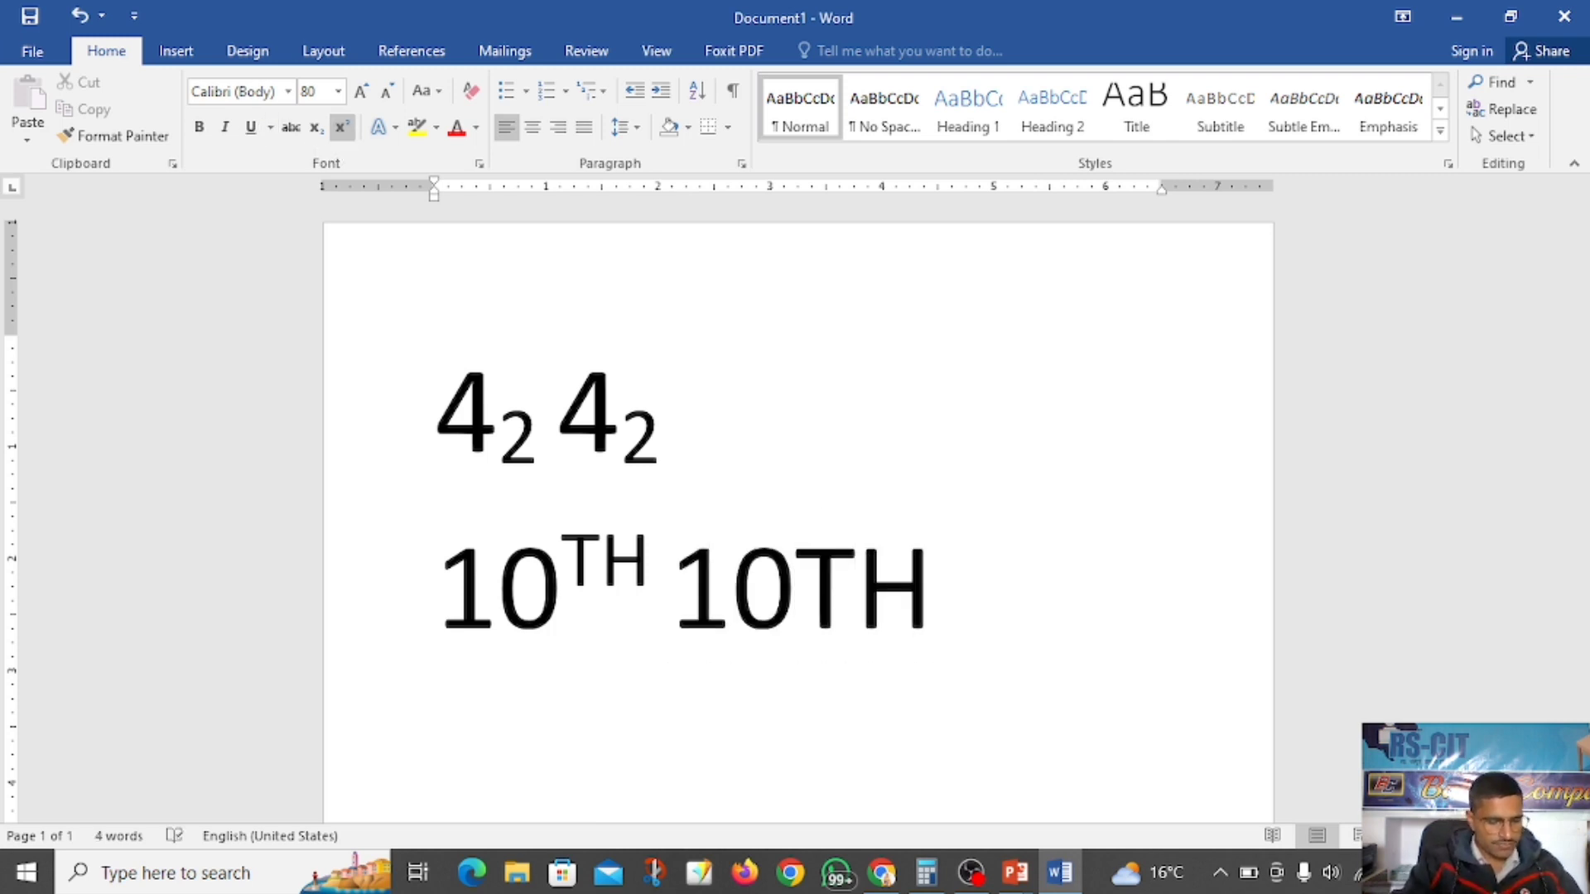
pyautogui.moveTo(895, 552); pyautogui.dragTo(796, 561)
pyautogui.click(340, 127)
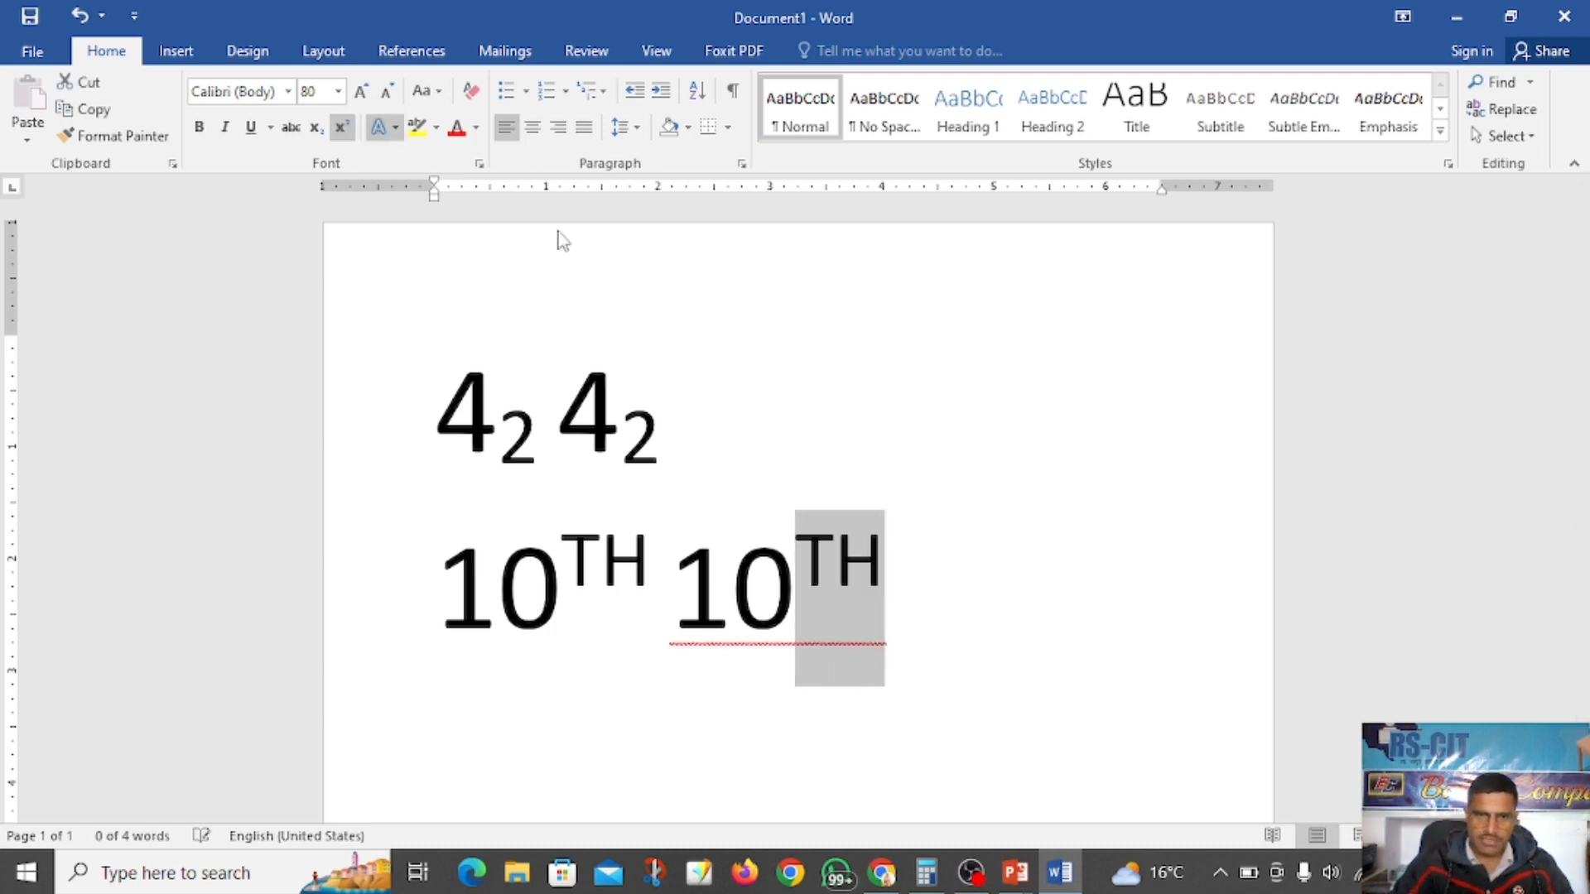
pyautogui.click(911, 582)
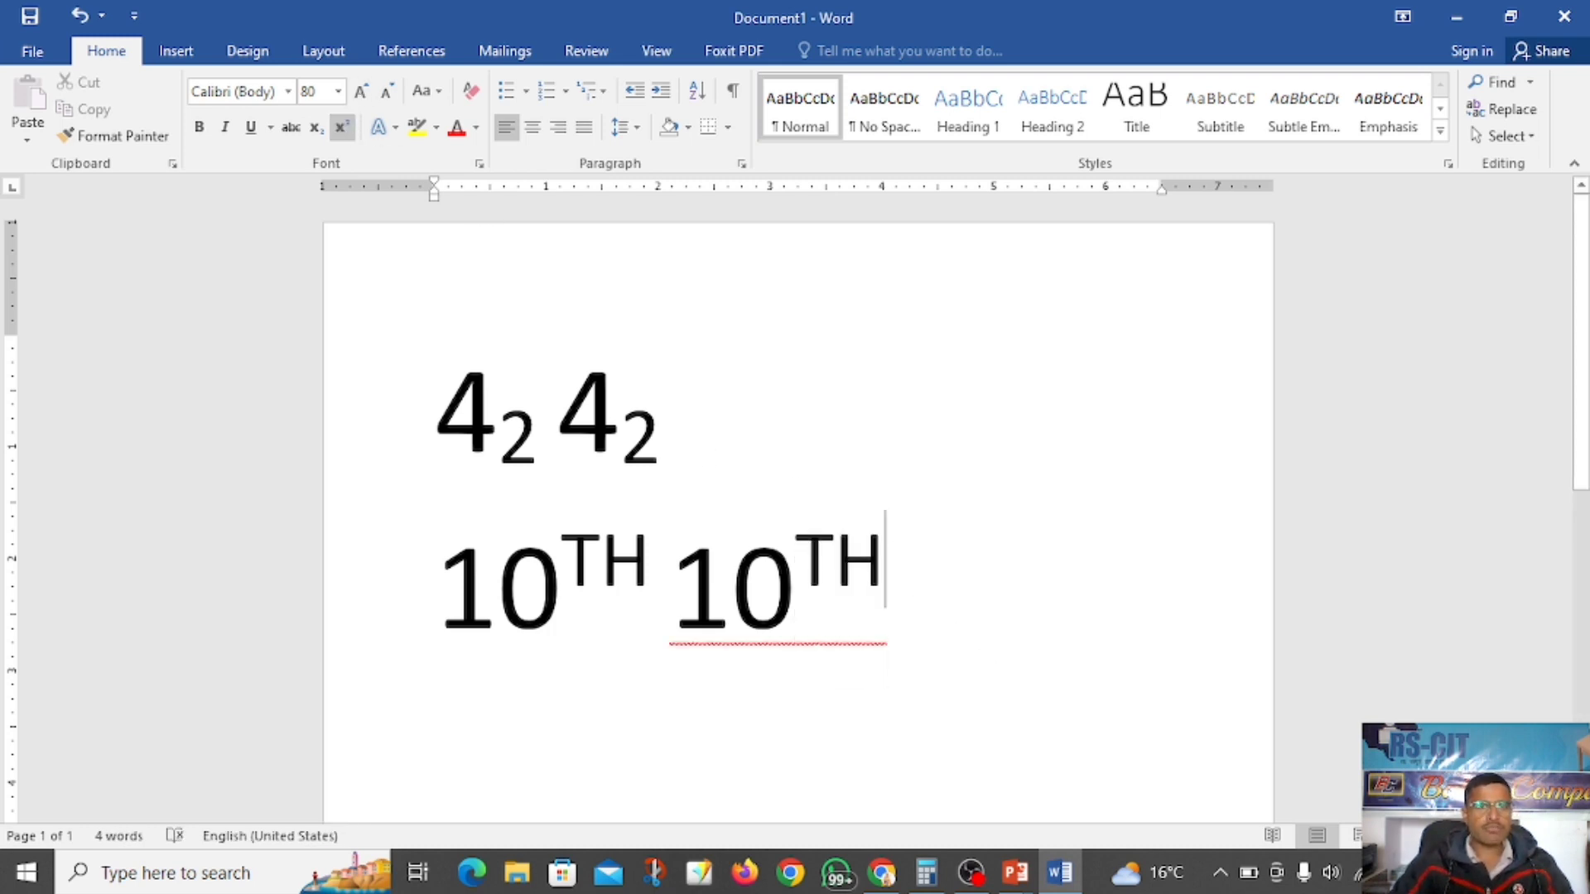
# Enter 52 in normal text at the end of the second line and format its digit 2 as superscript
pyautogui.click(347, 132)
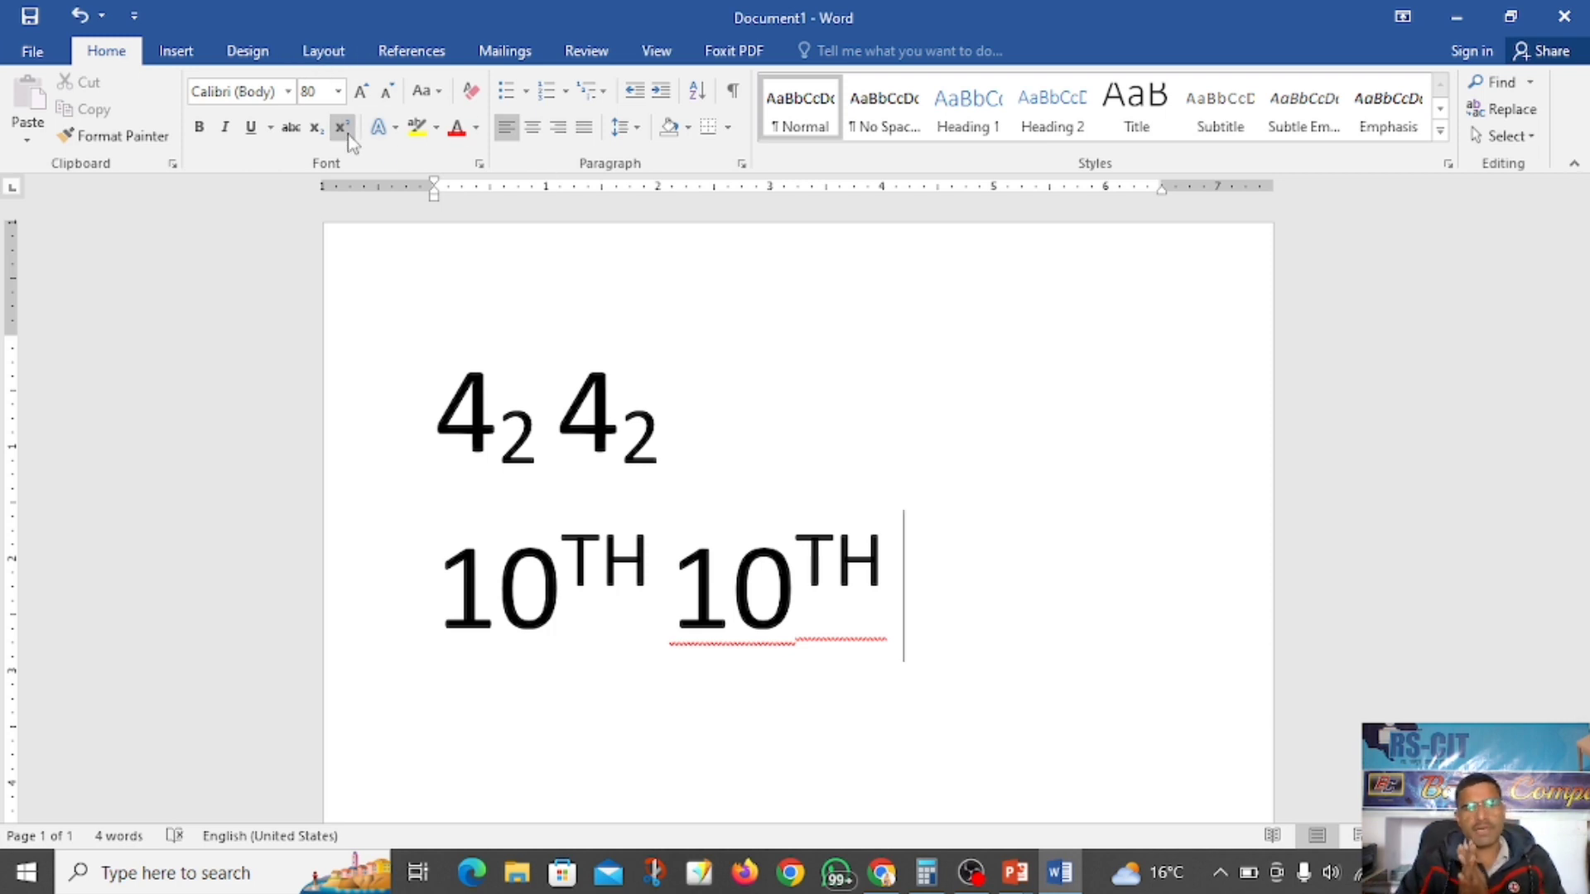
pyautogui.write('52')
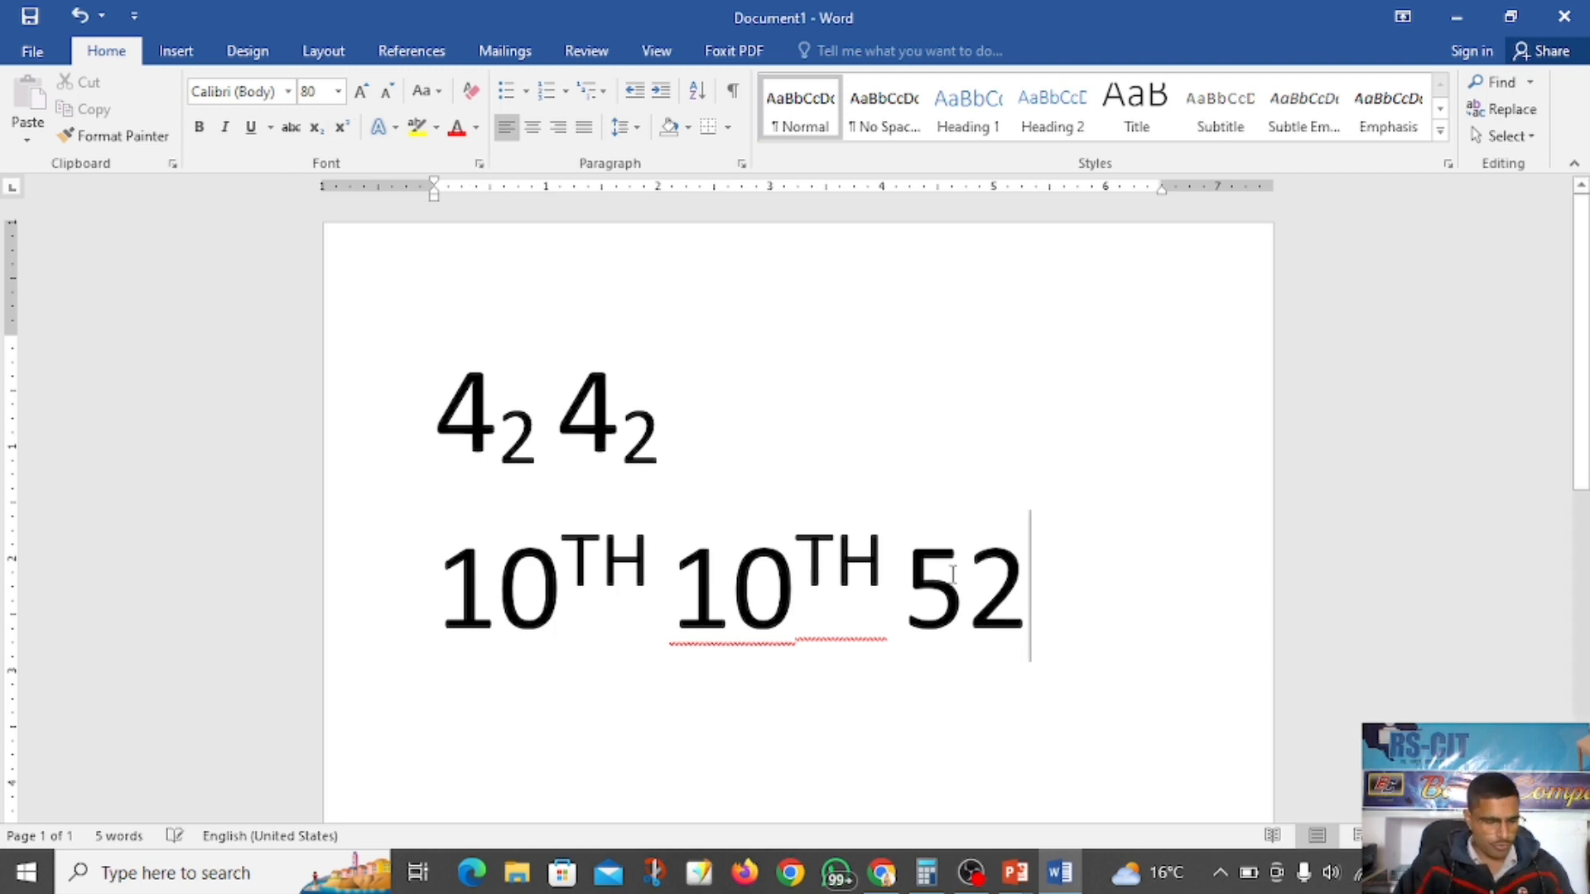
pyautogui.moveTo(1029, 576); pyautogui.dragTo(965, 575)
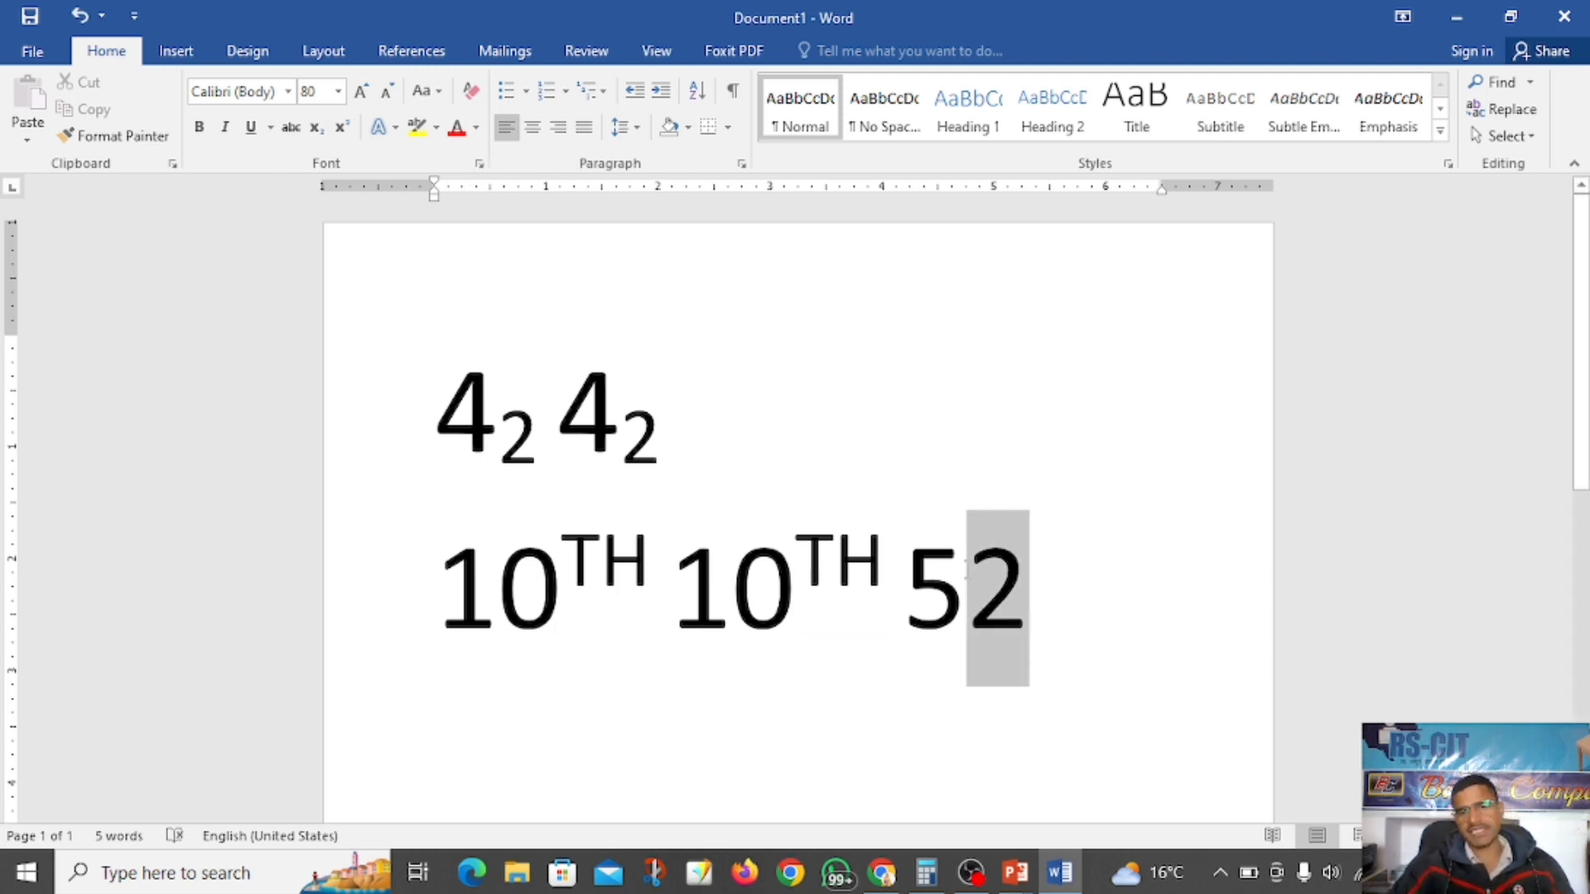
pyautogui.click(338, 127)
pyautogui.click(1025, 577)
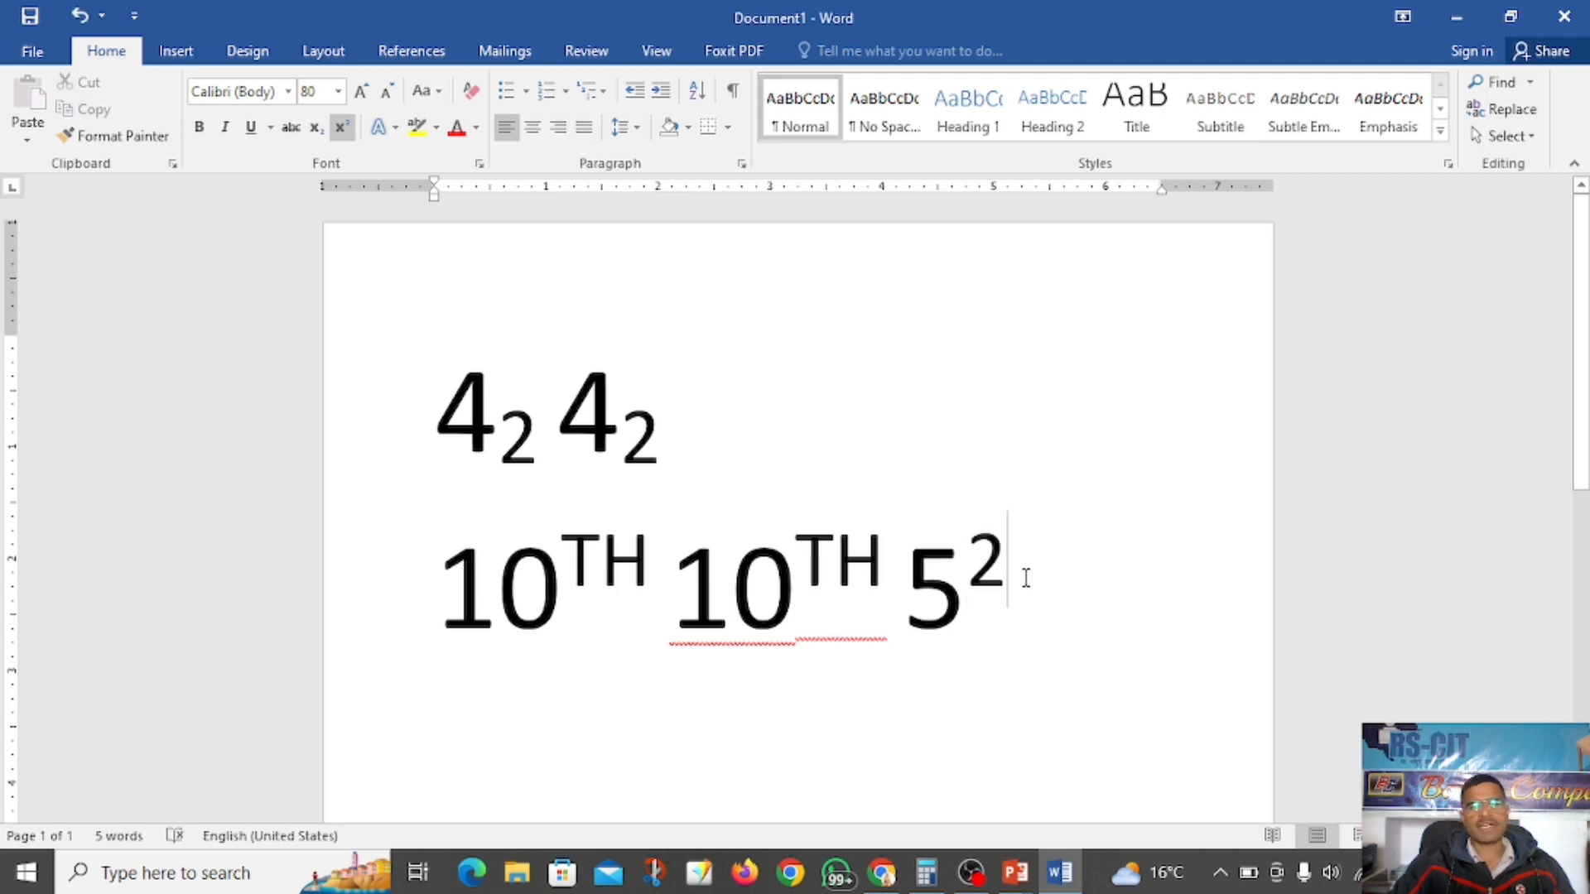
# On a new line with superscript off, generate sample paragraphs with the =RAND() function
pyautogui.press('Return')
pyautogui.click(341, 127)
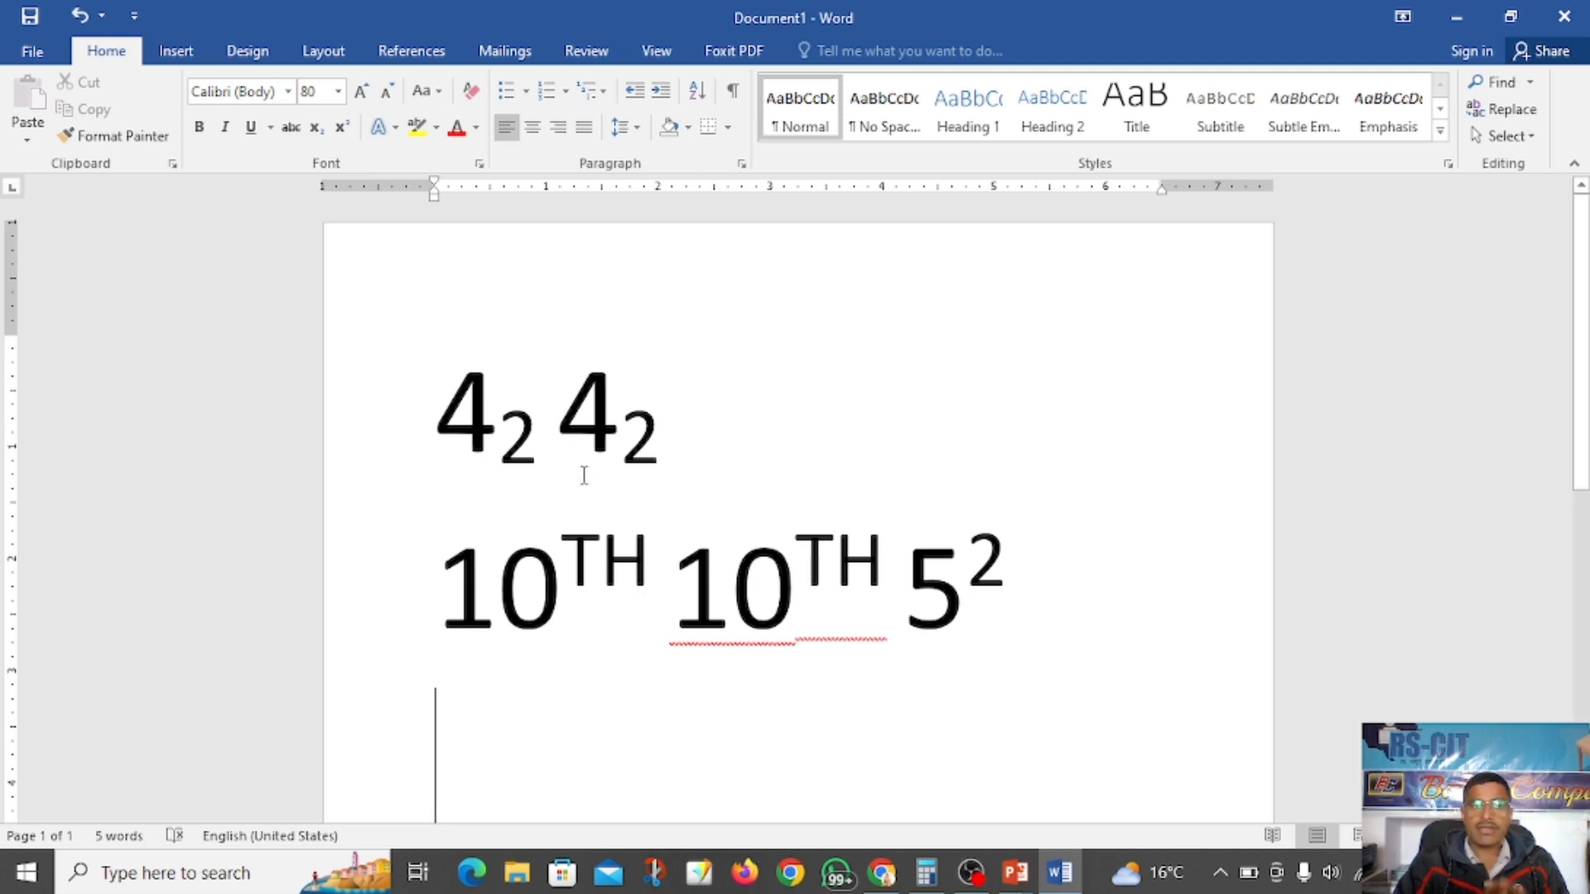
pyautogui.scroll(-3, 585, 472)
pyautogui.scroll(-1, 597, 457)
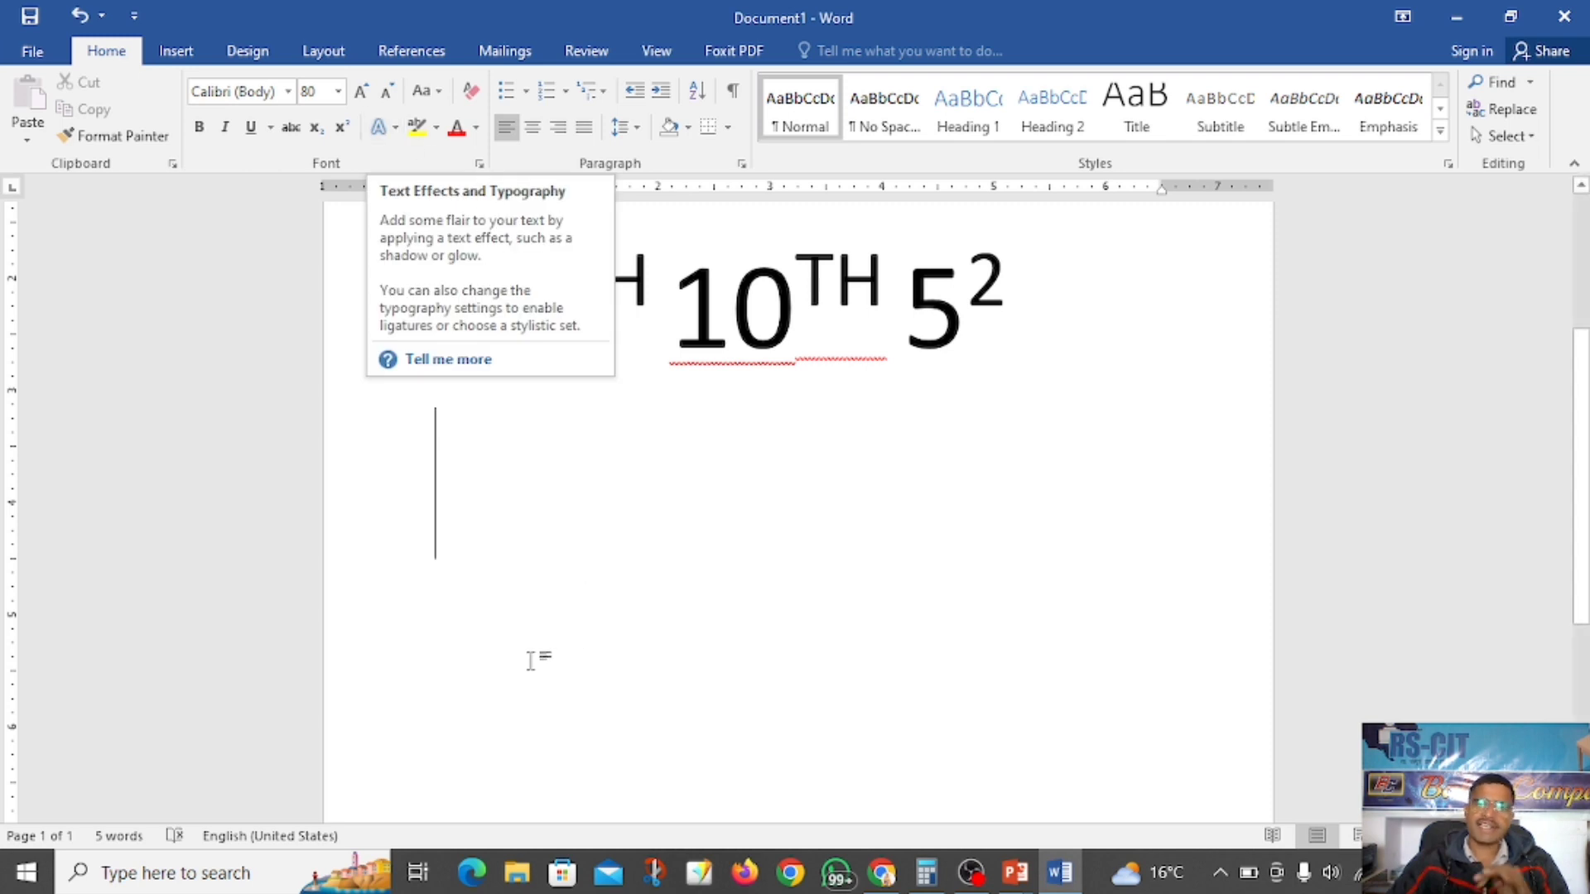
pyautogui.scroll(-2, 493, 476)
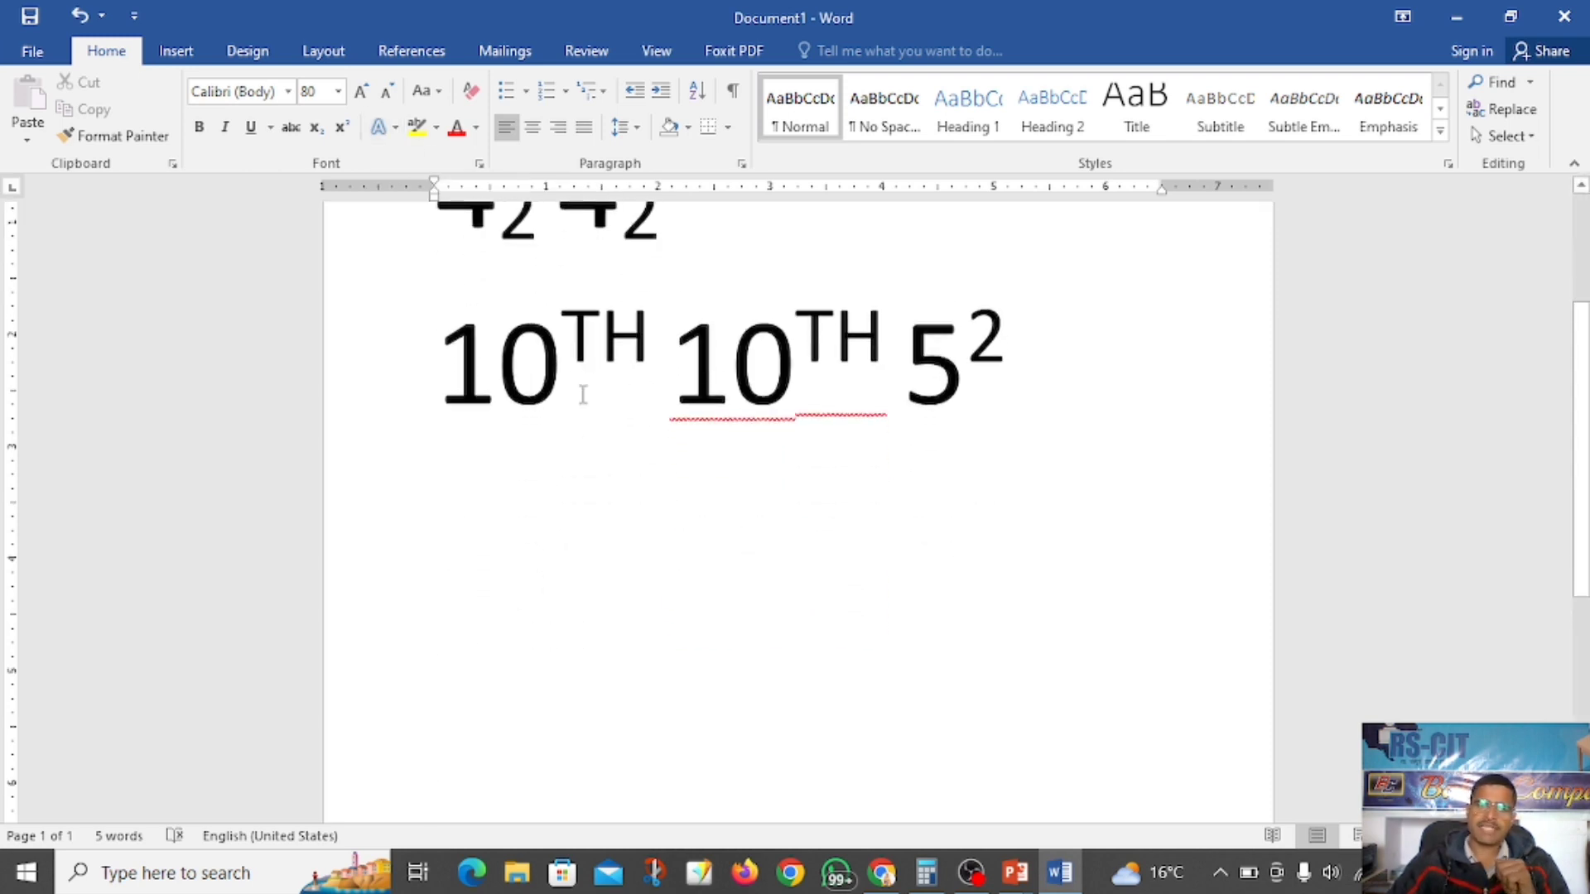
pyautogui.write('-')
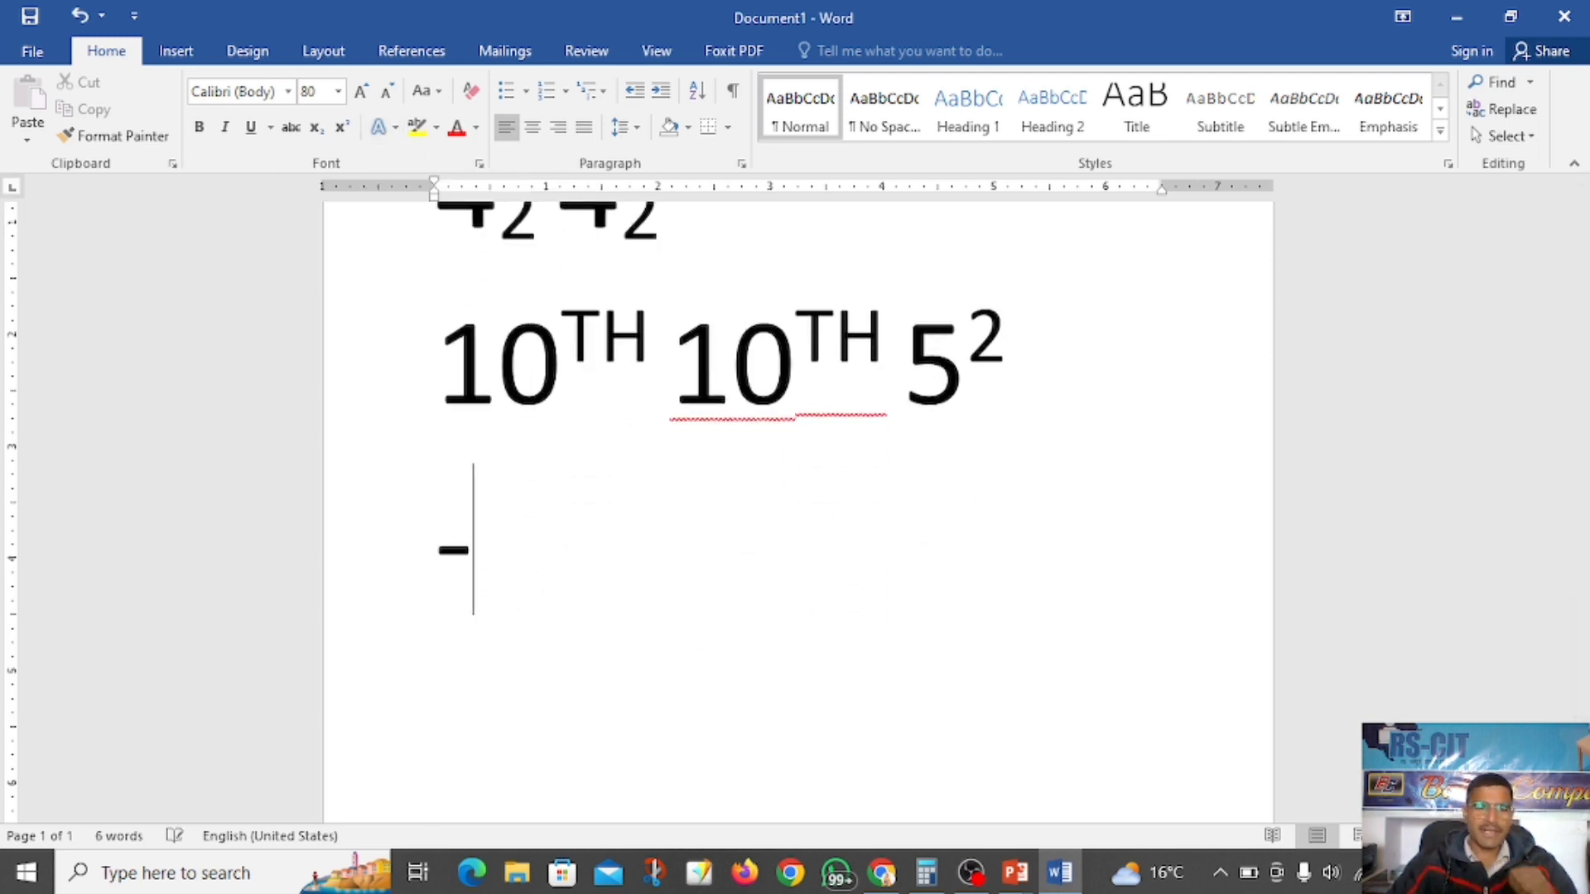
pyautogui.press('BackSpace')
pyautogui.write('=RA')
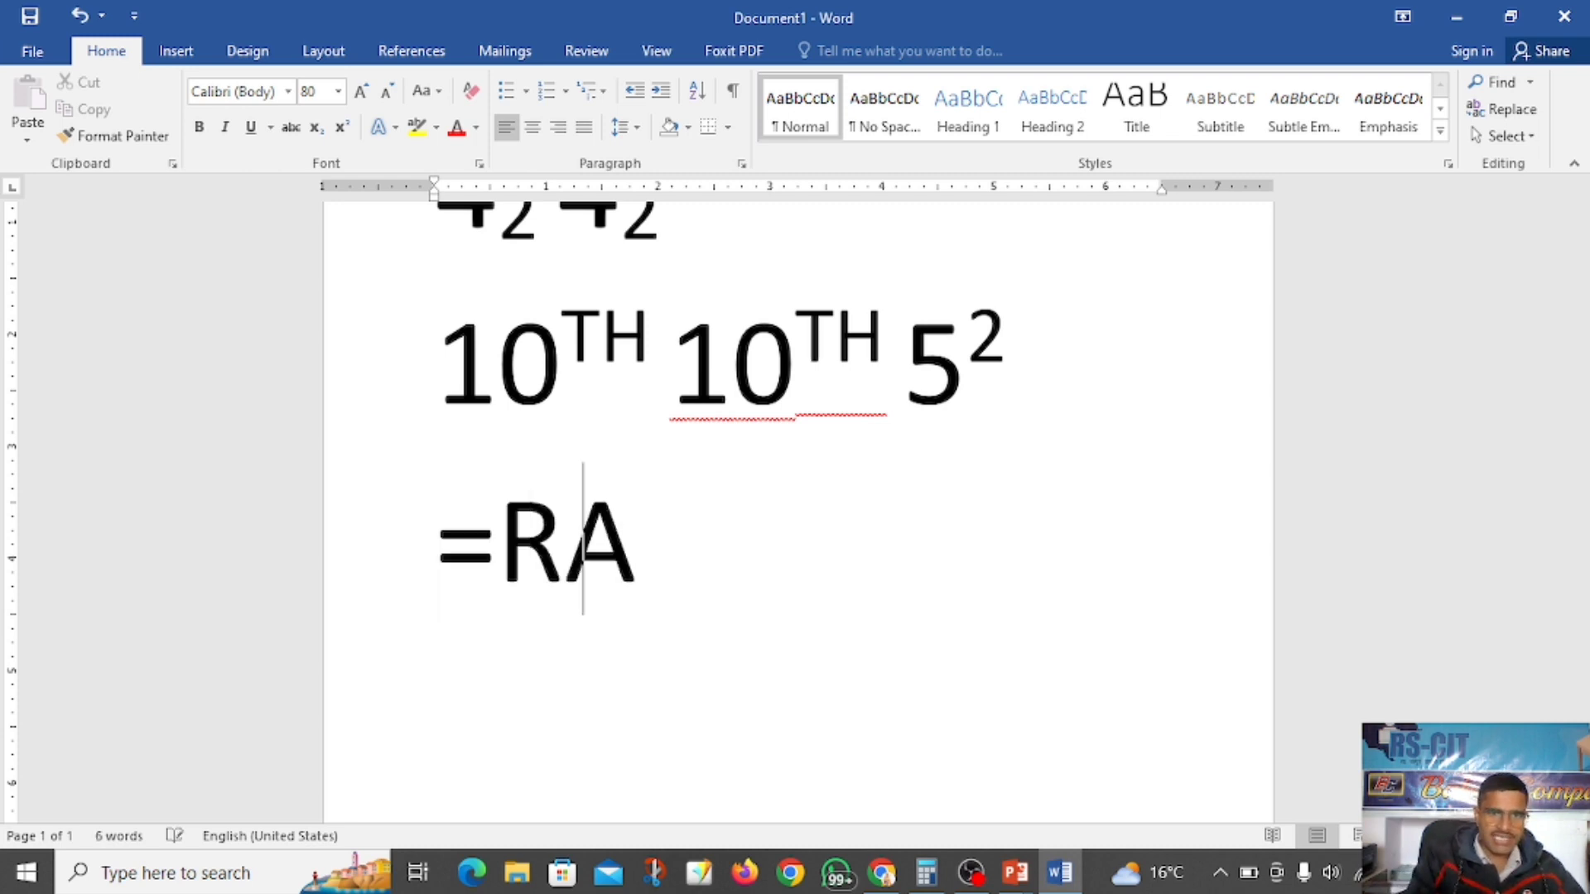
pyautogui.write('ND()')
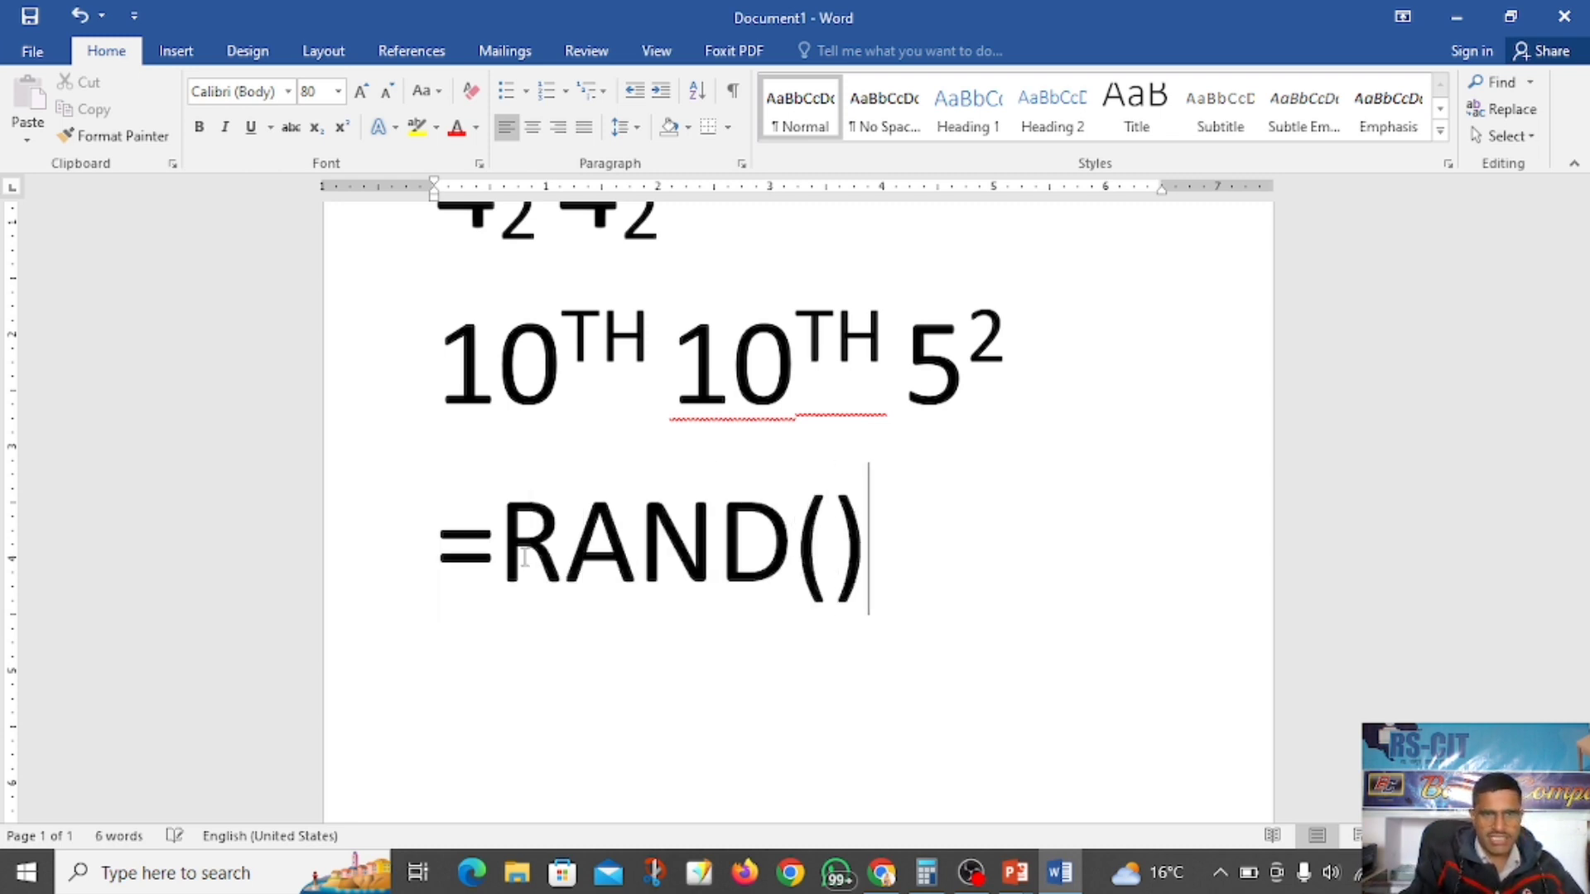
pyautogui.press('Return')
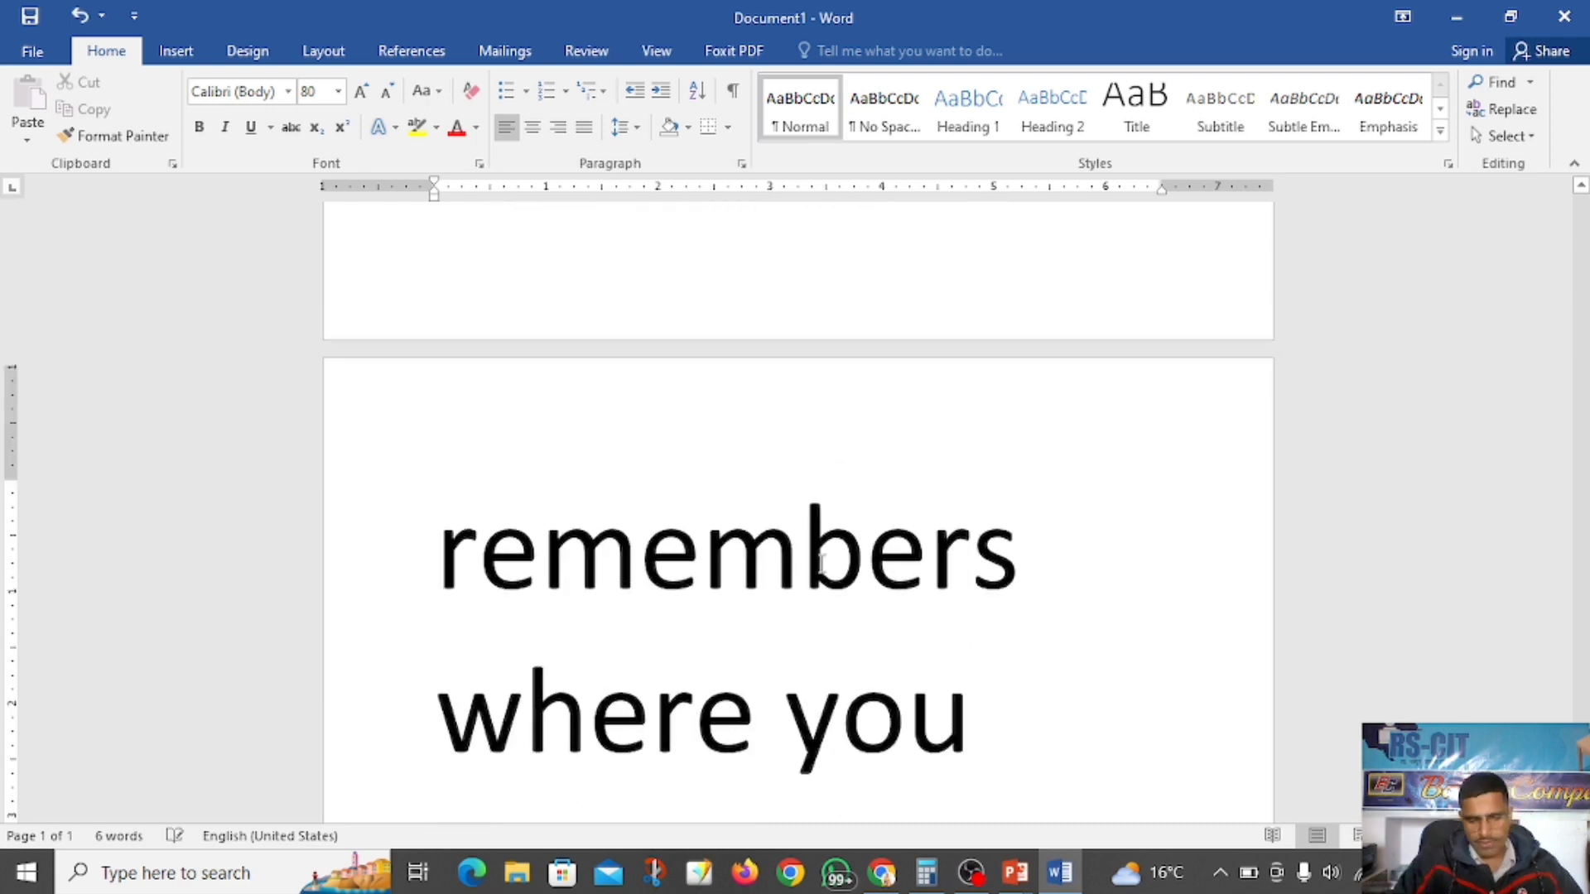
# Apply the white-fill text effect with orange outline and hard orange shadow to the words "Video provides a" opening the sample text
pyautogui.scroll(9, 1027, 788)
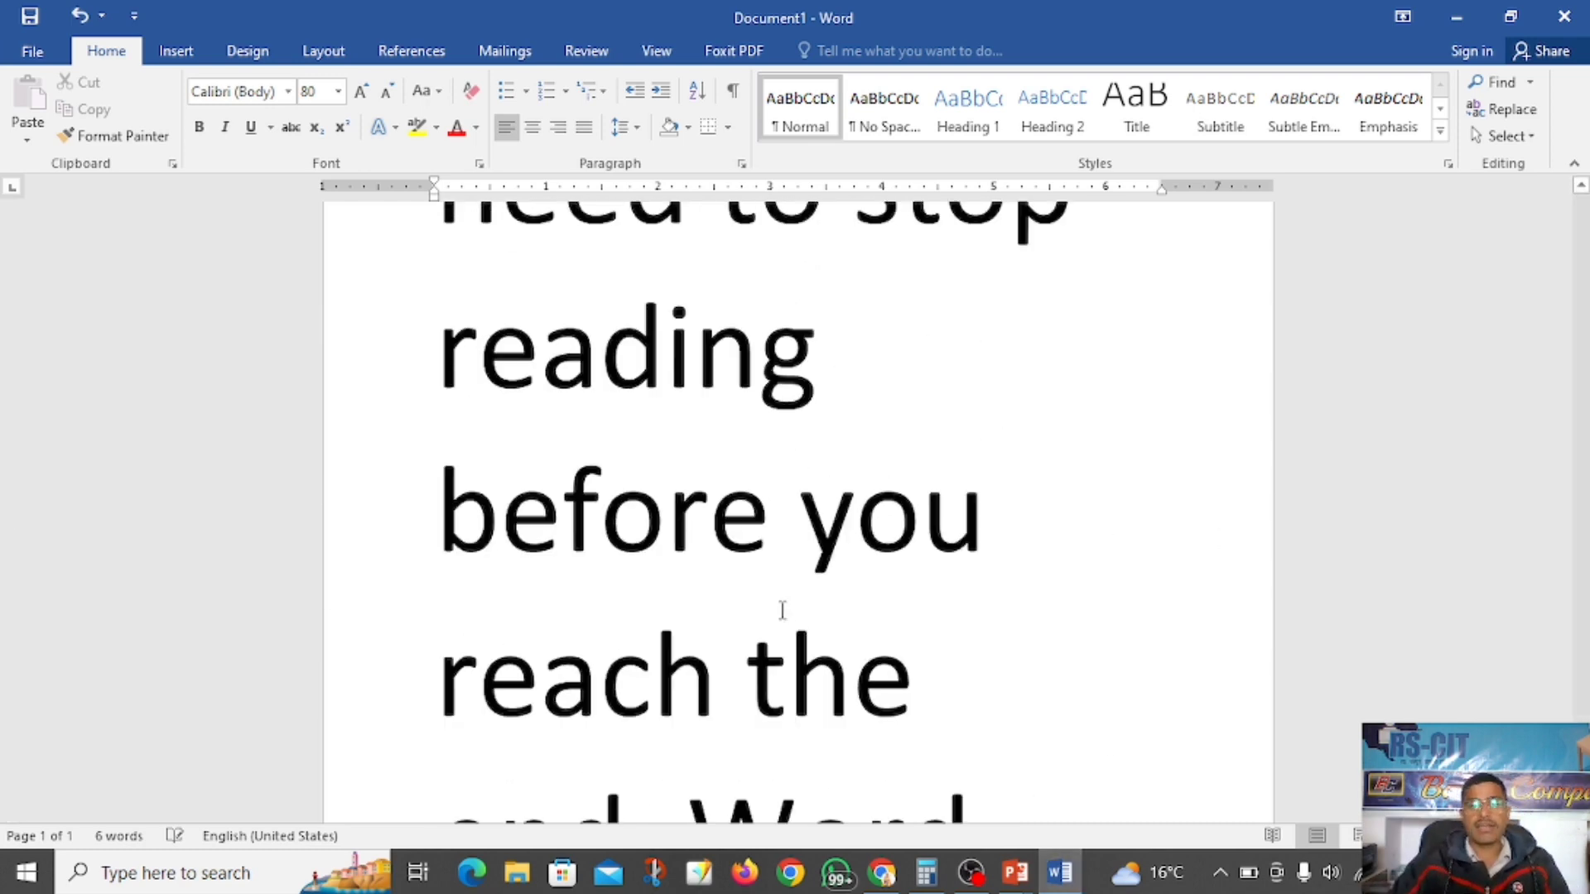
pyautogui.scroll(10, 781, 610)
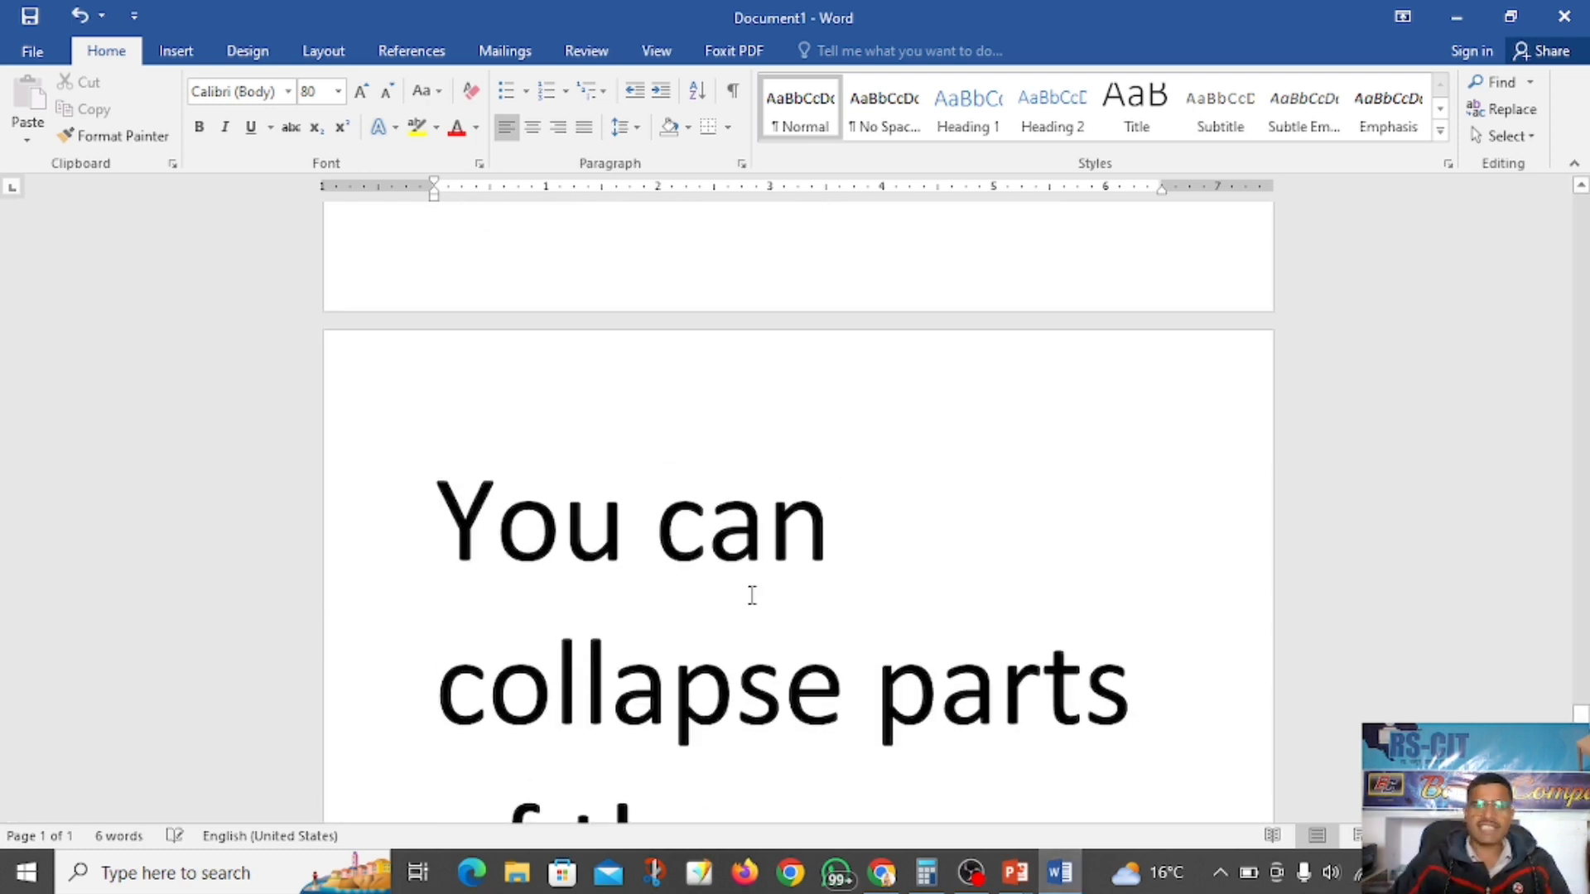
pyautogui.scroll(10, 752, 595)
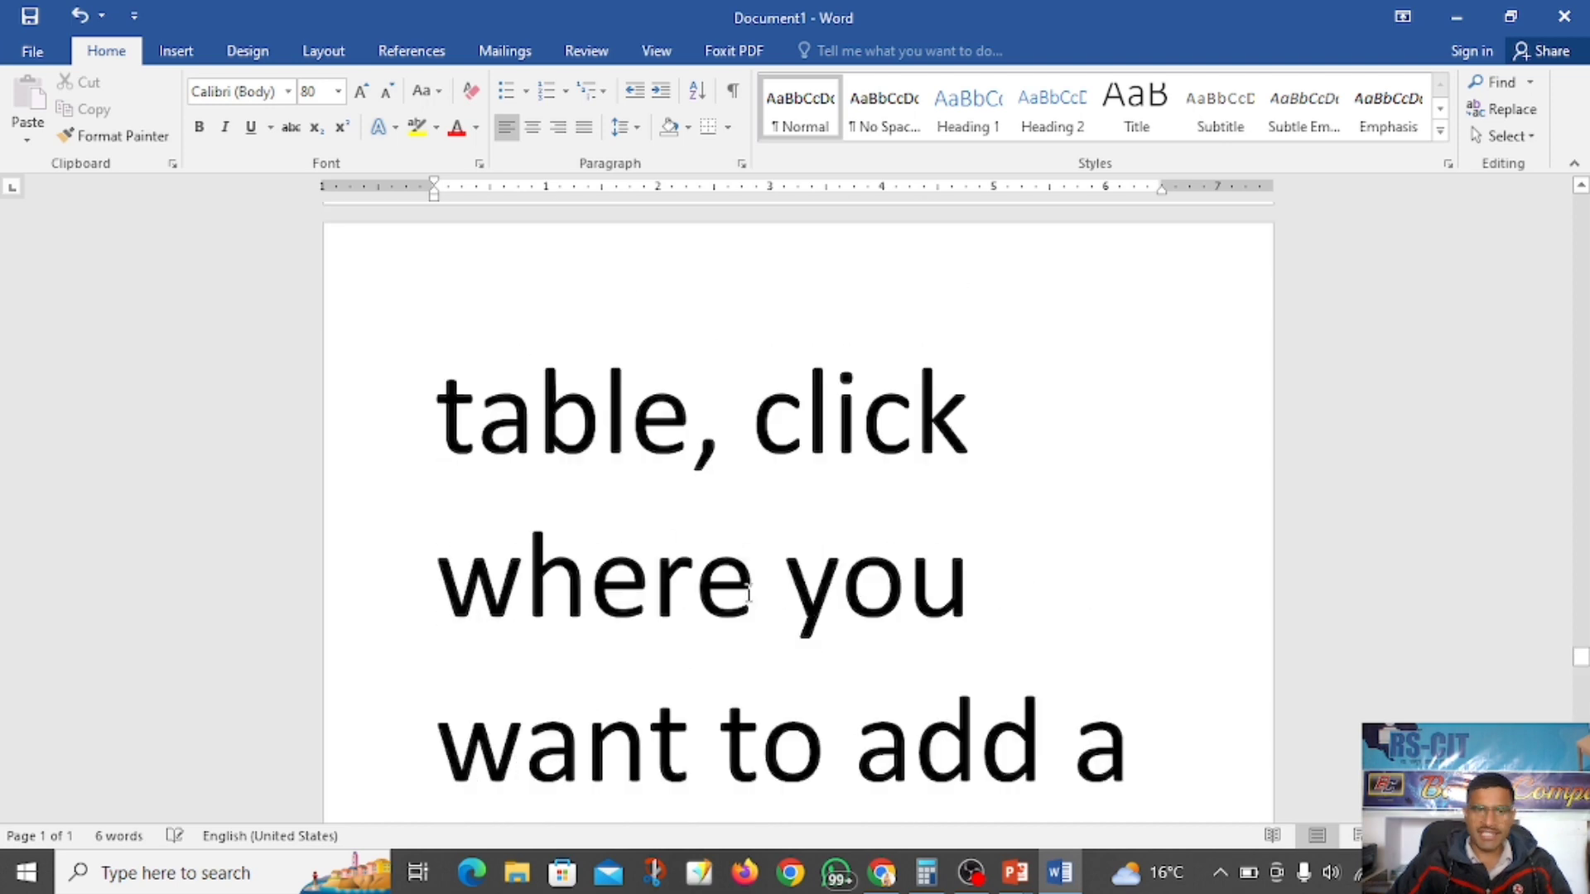
pyautogui.scroll(5, 745, 592)
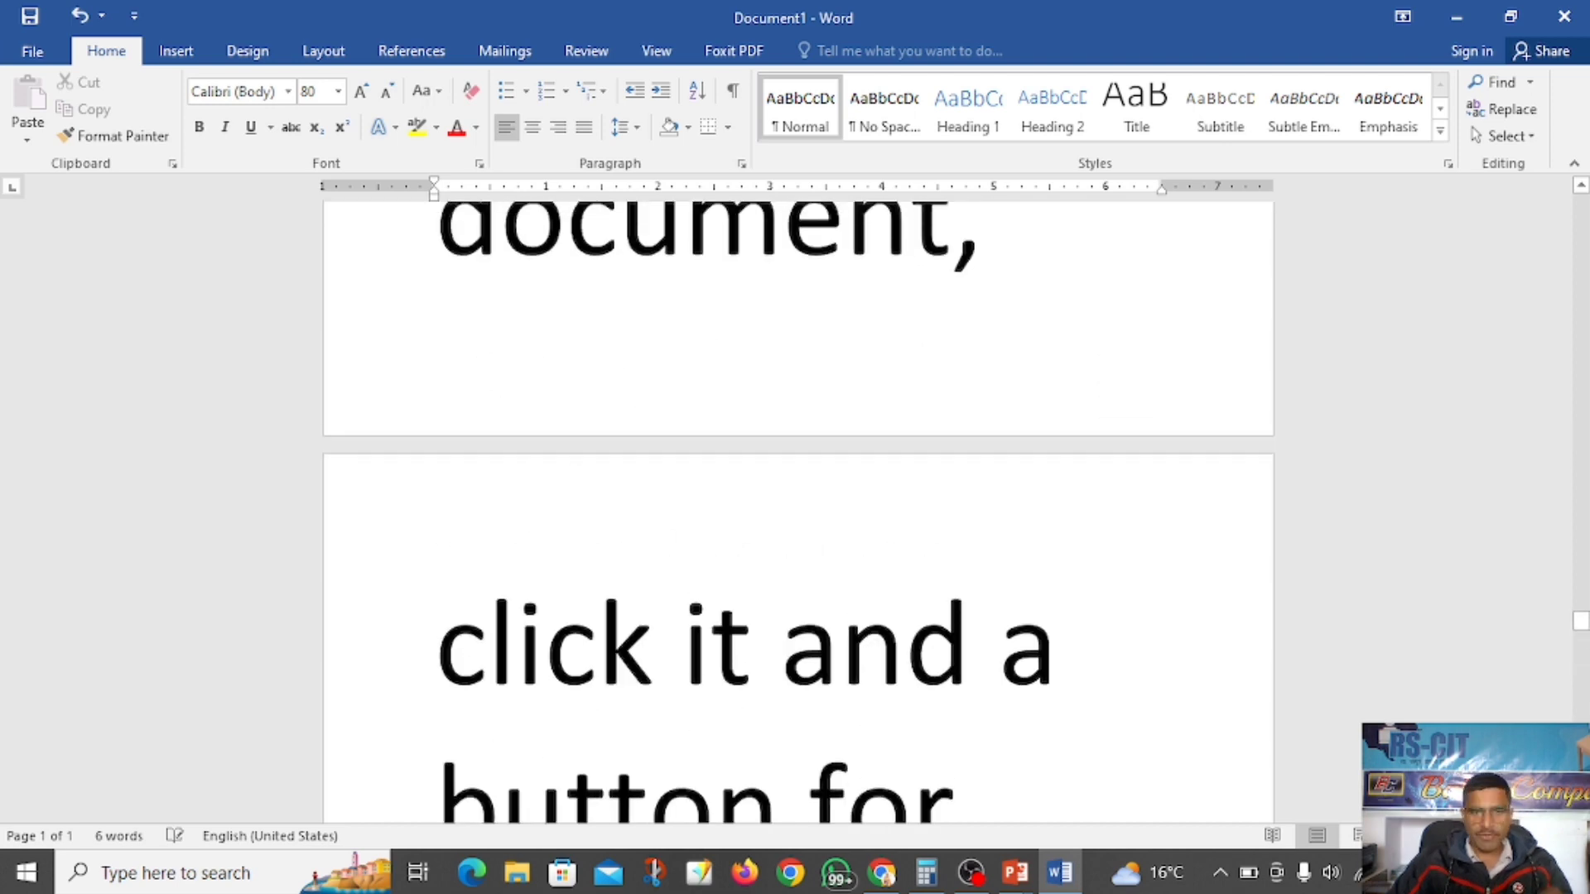
pyautogui.moveTo(1581, 631); pyautogui.dragTo(1581, 214)
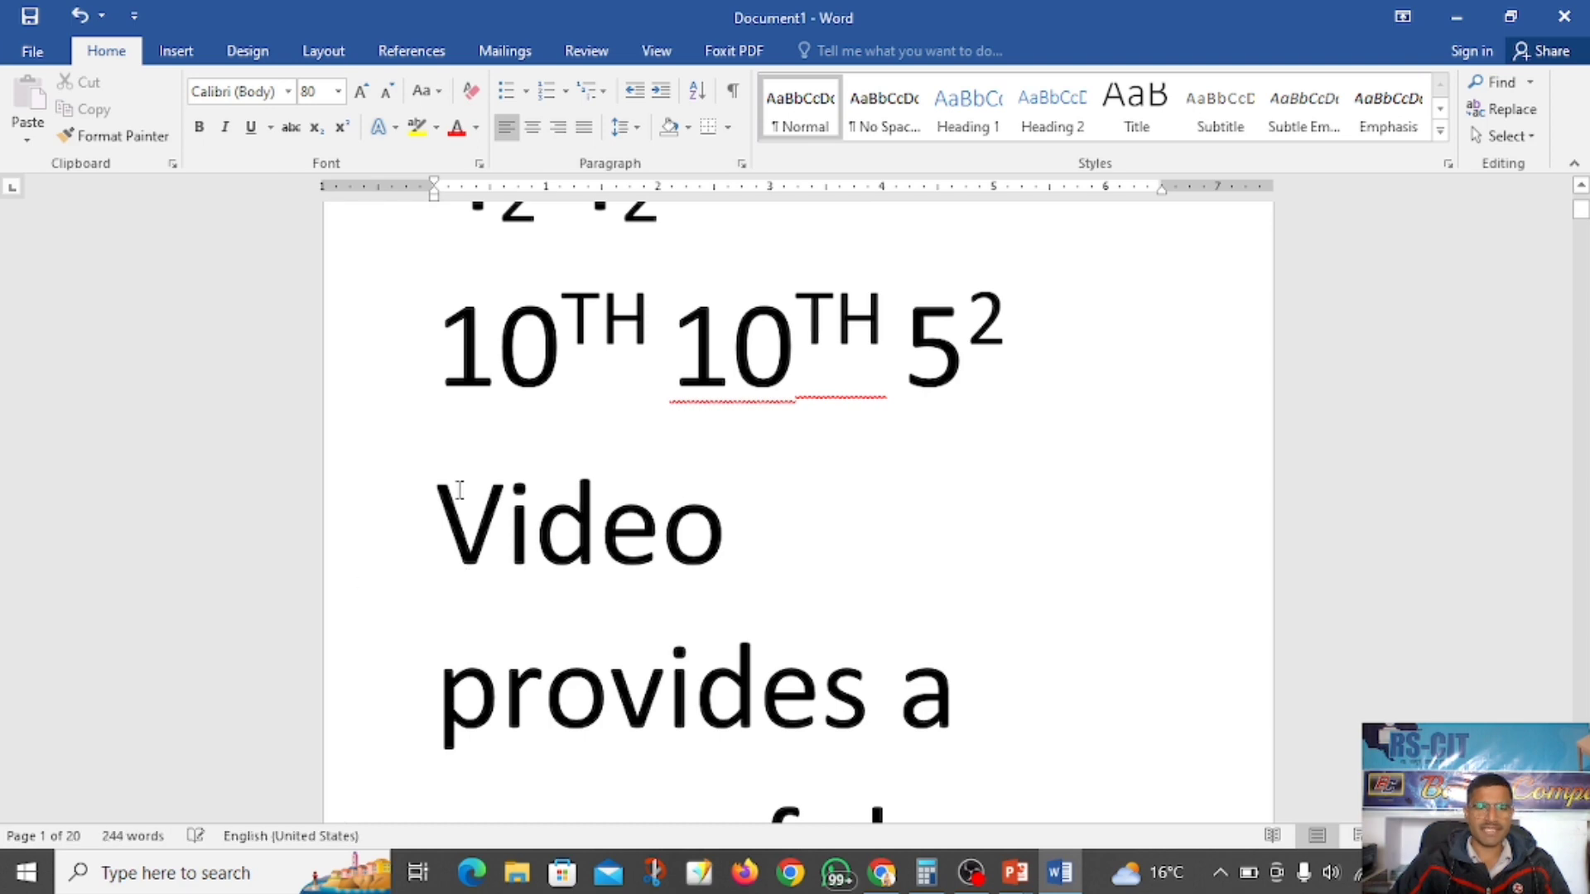
pyautogui.moveTo(430, 495); pyautogui.dragTo(793, 702)
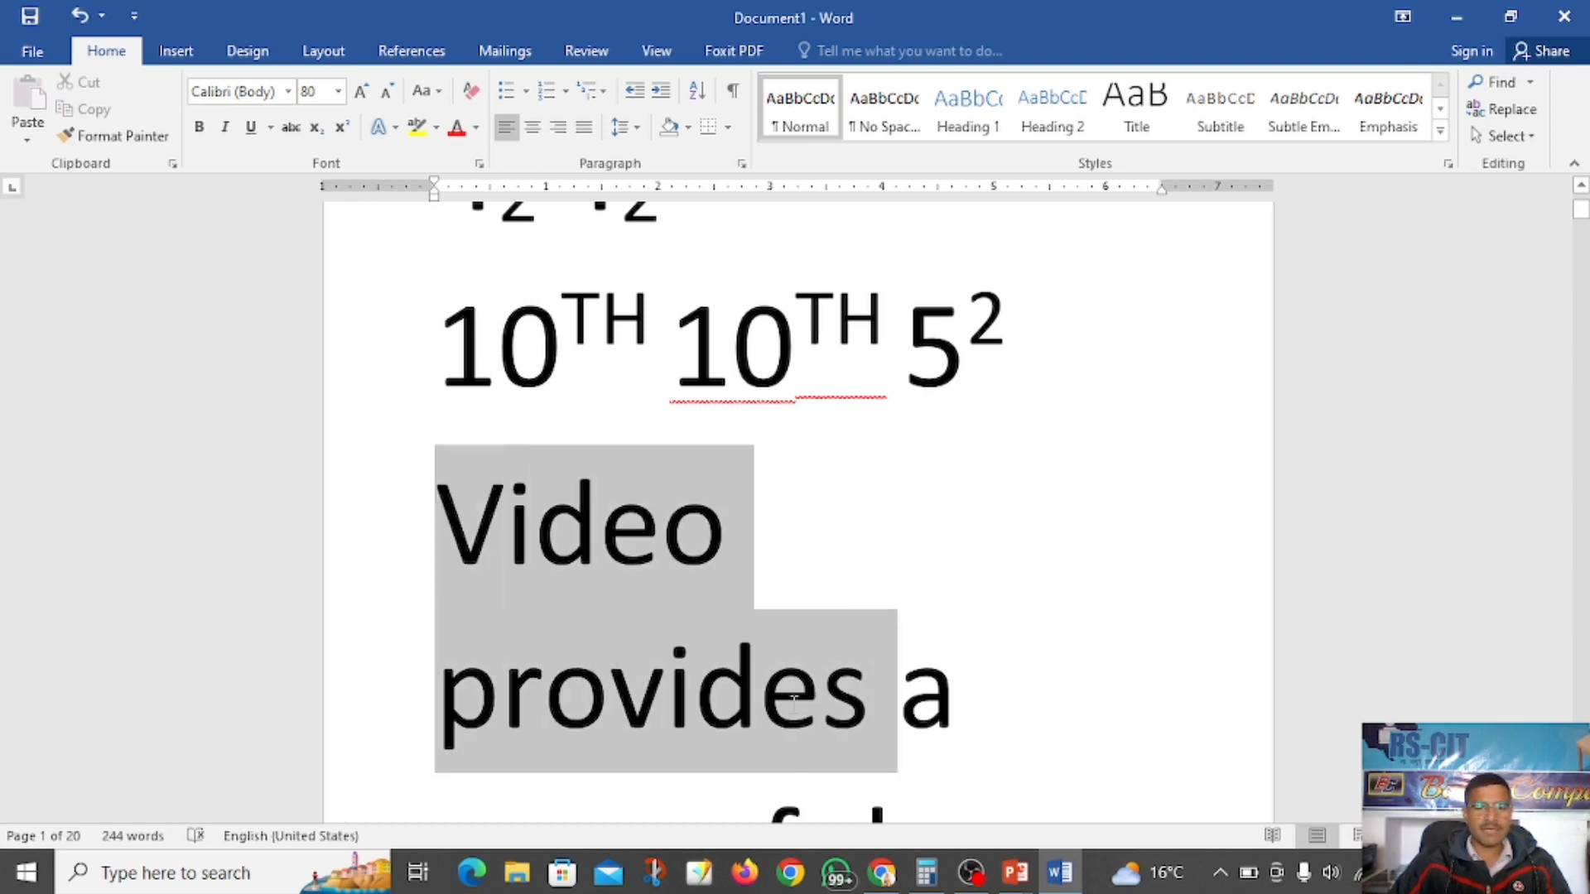
pyautogui.moveTo(927, 706); pyautogui.dragTo(960, 704)
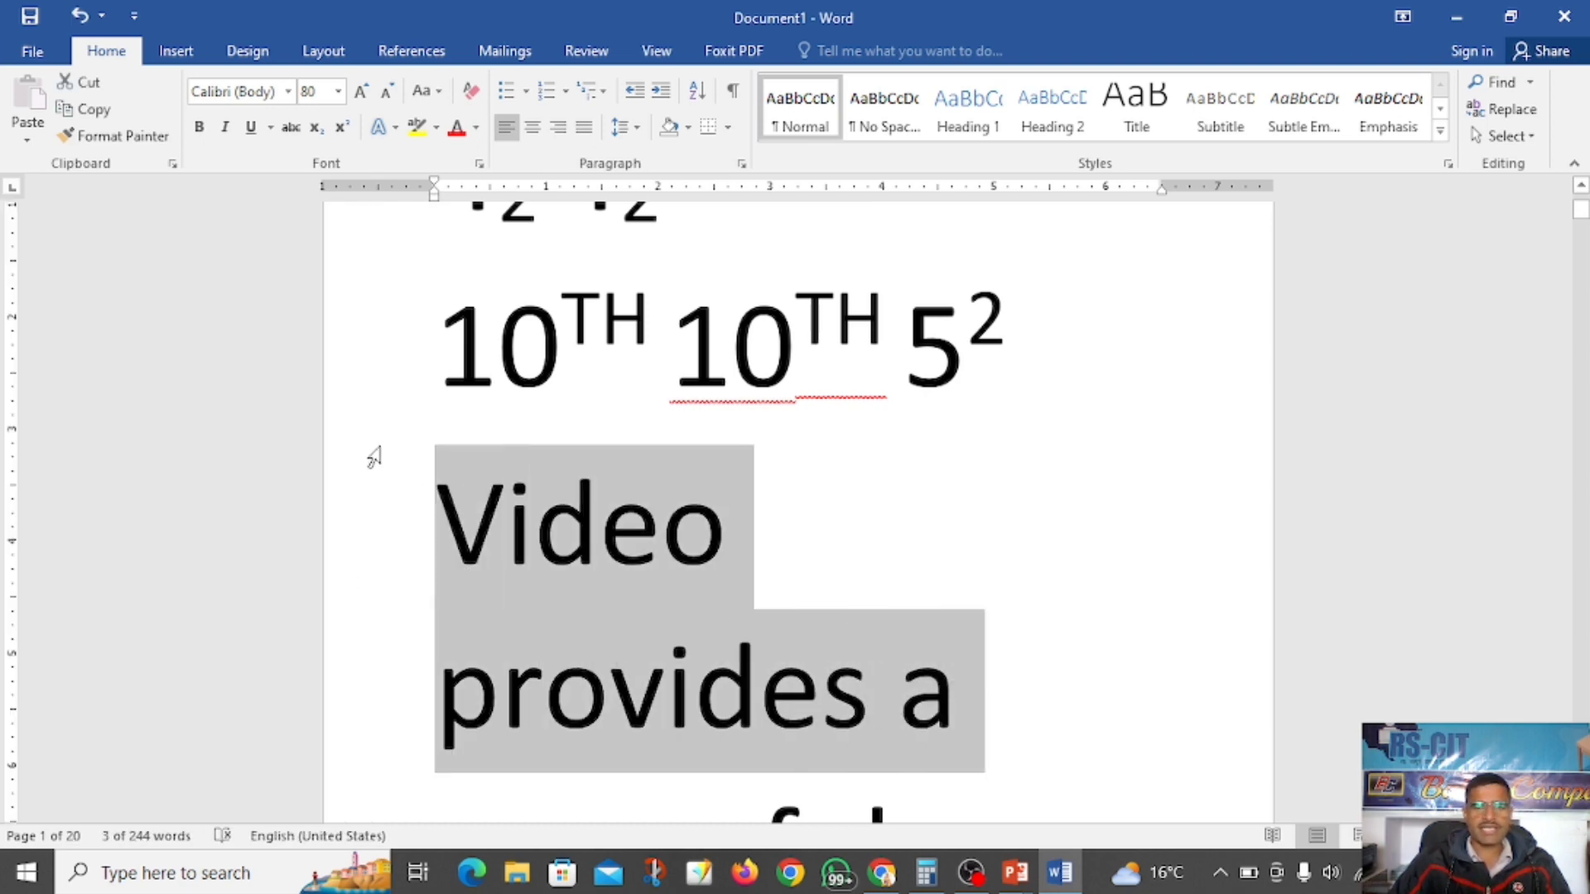
pyautogui.click(387, 127)
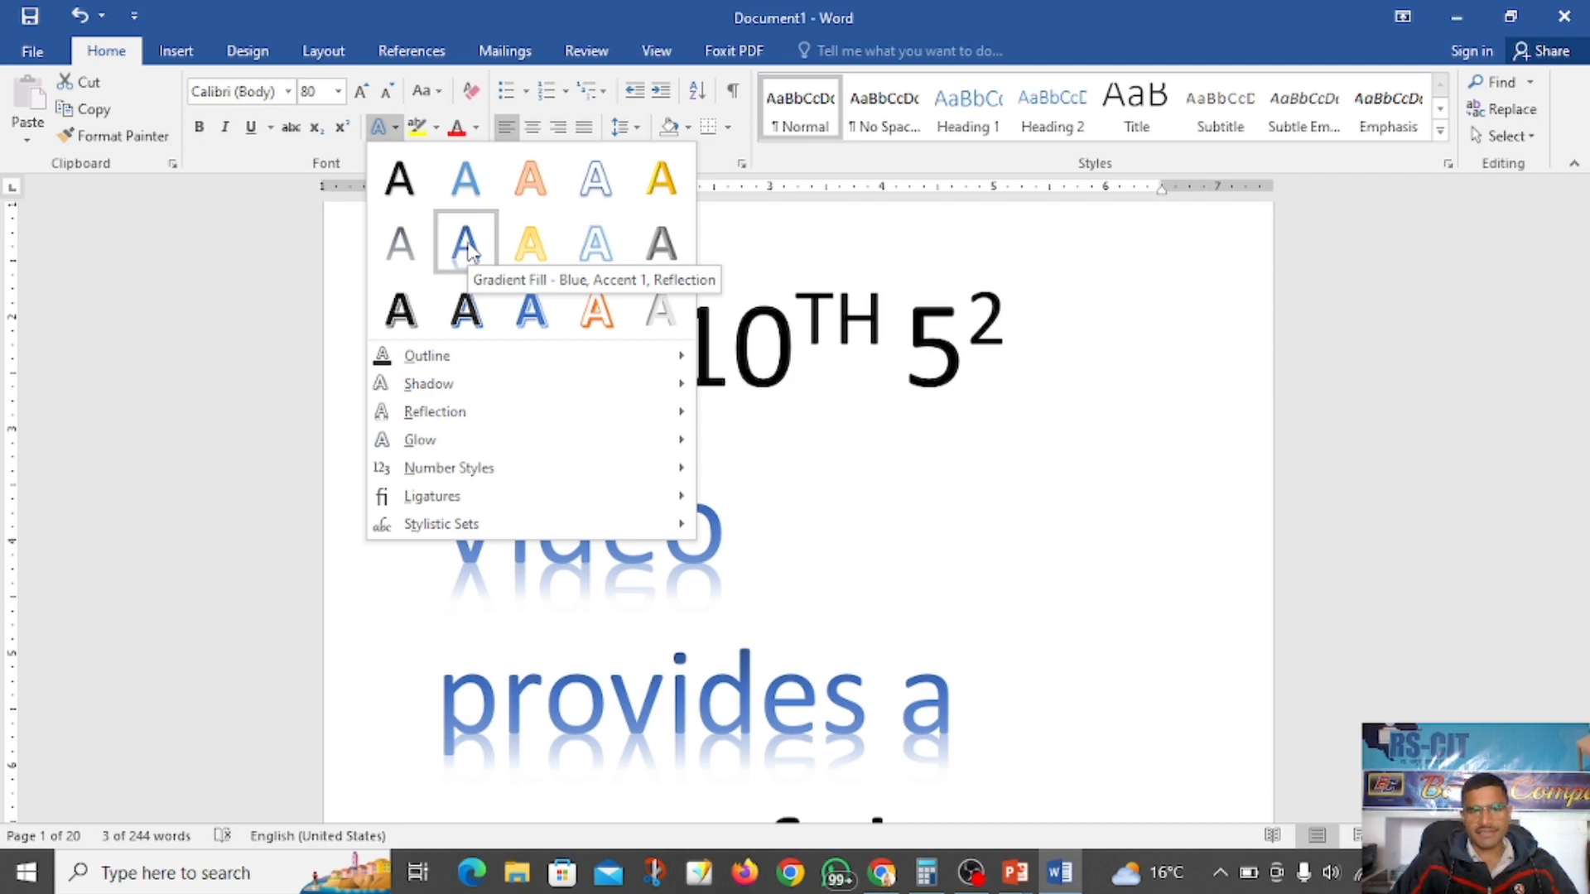
pyautogui.click(593, 313)
pyautogui.scroll(-3, 555, 540)
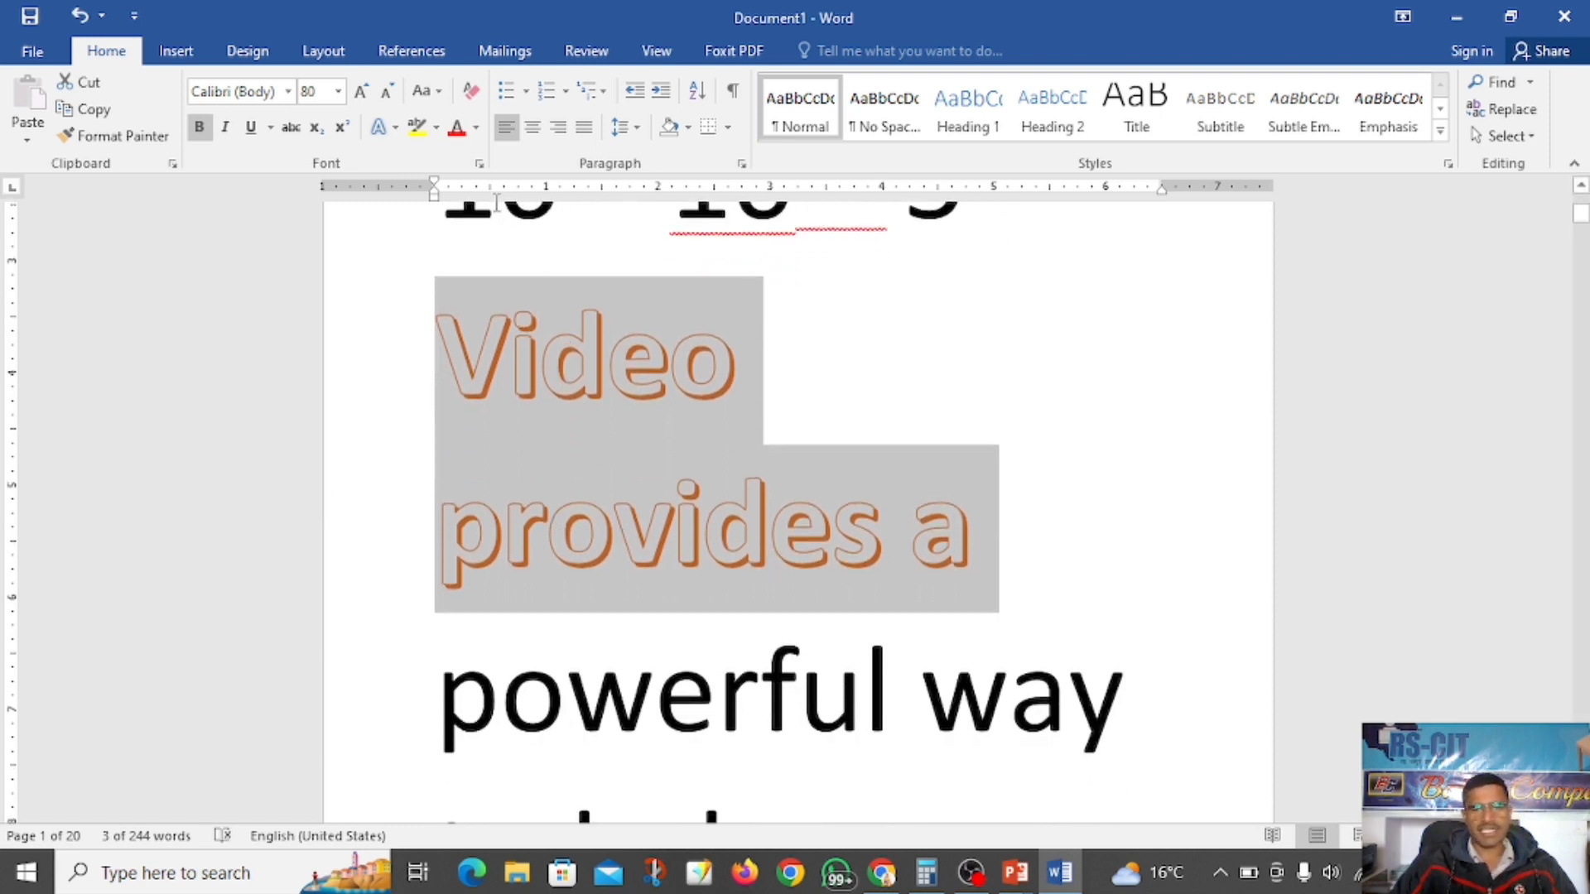
# Give the words "Video provides a" a blue text outline and the centred outer shadow
pyautogui.click(381, 127)
pyautogui.moveTo(440, 364)
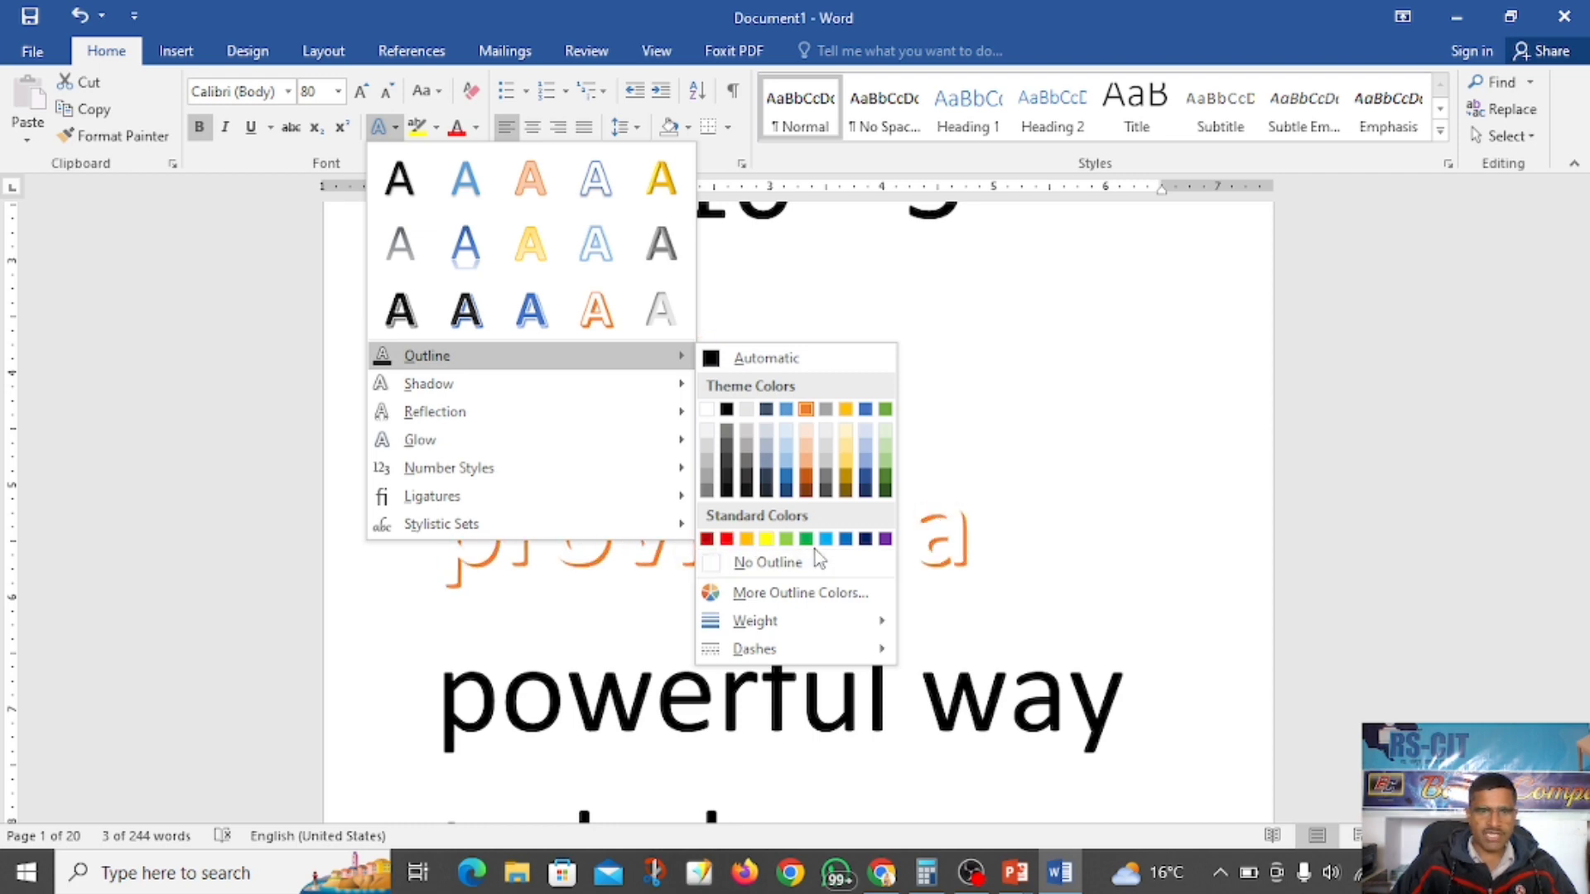
pyautogui.click(833, 538)
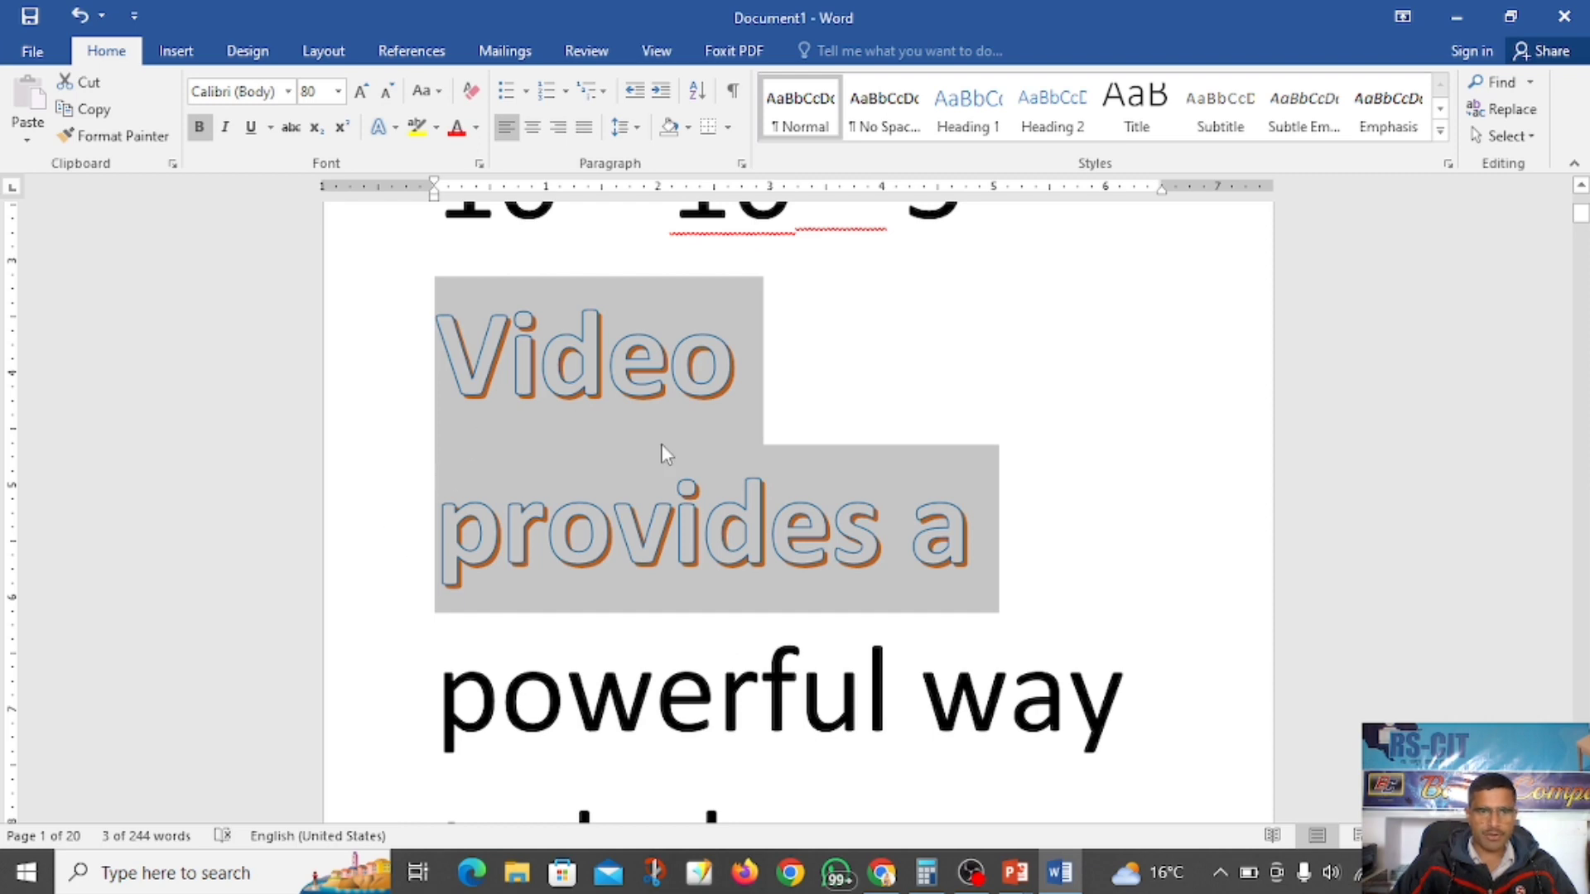
pyautogui.click(393, 128)
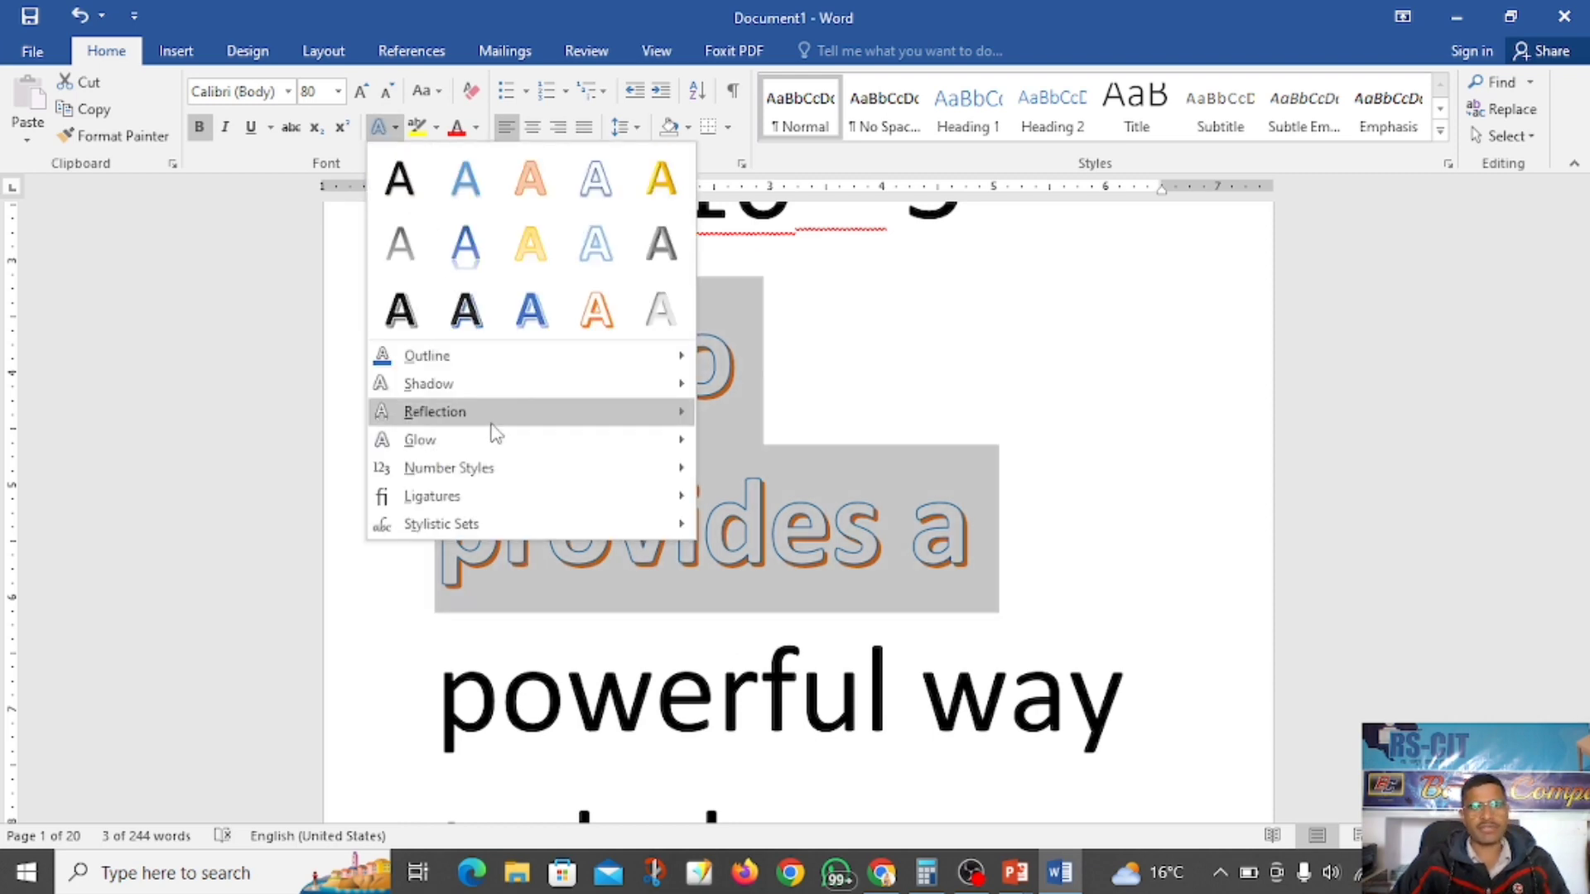
pyautogui.moveTo(472, 387)
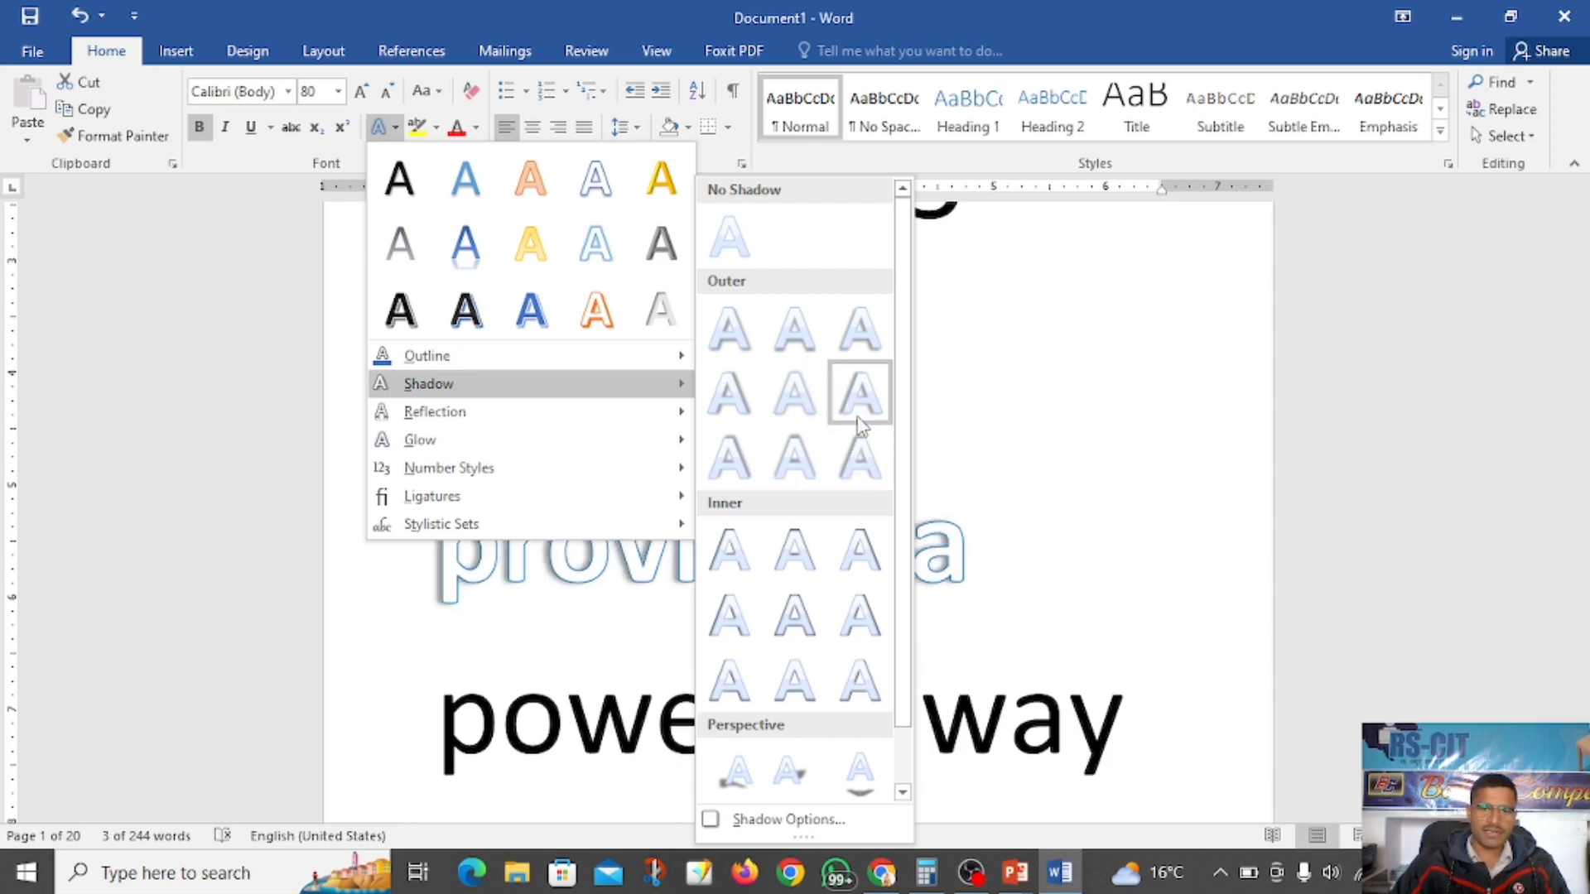
pyautogui.click(809, 402)
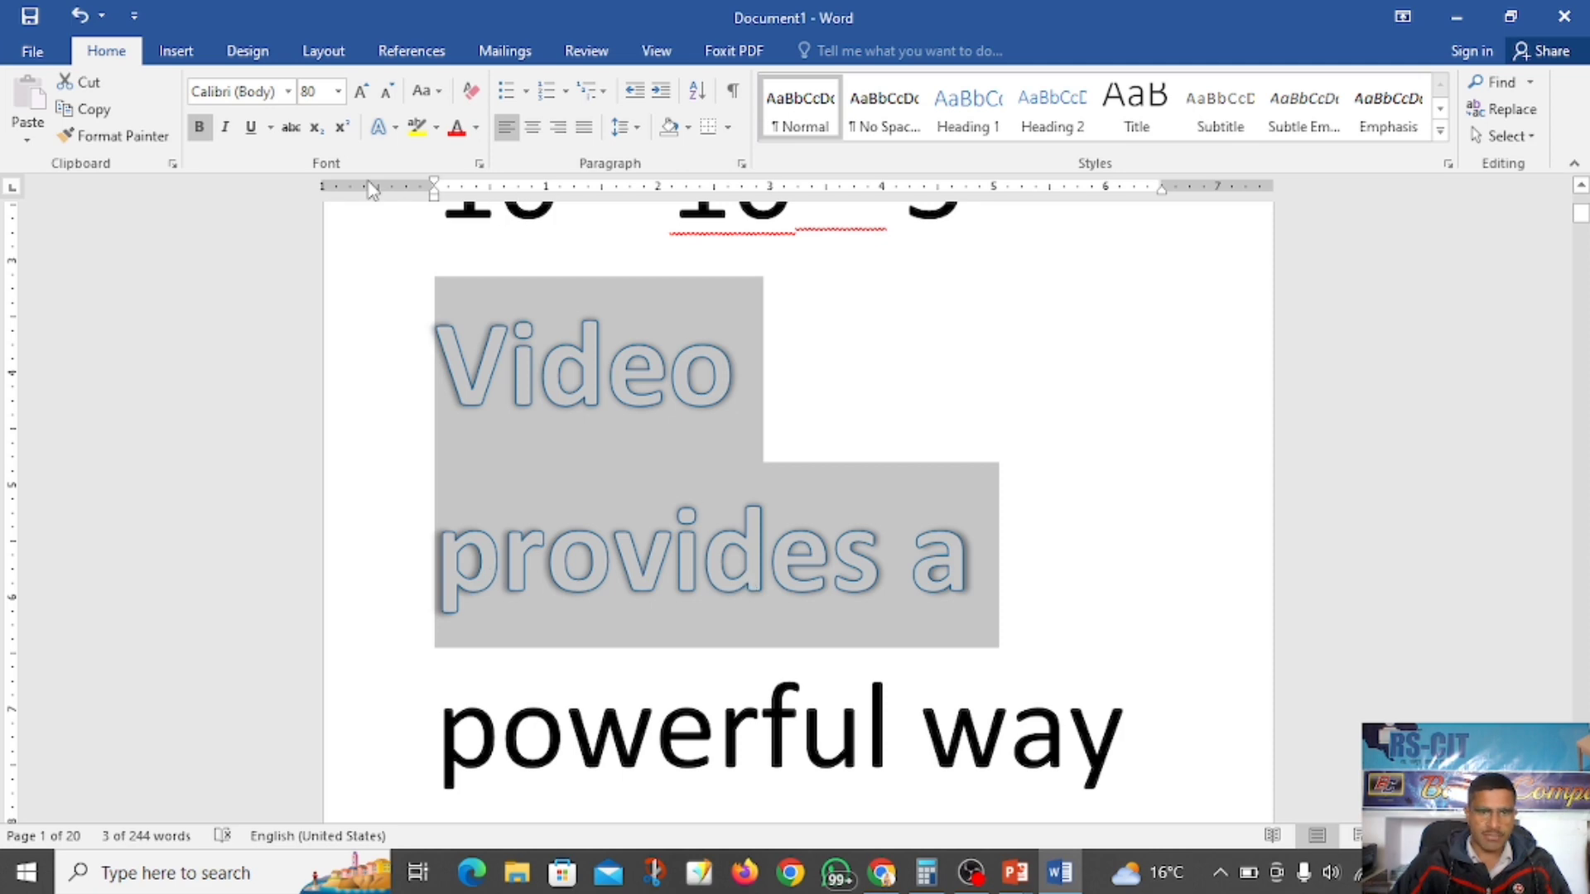
# Add the middle reflection variation of the first row and the largest gray glow to the words "Video provides a"
pyautogui.click(381, 126)
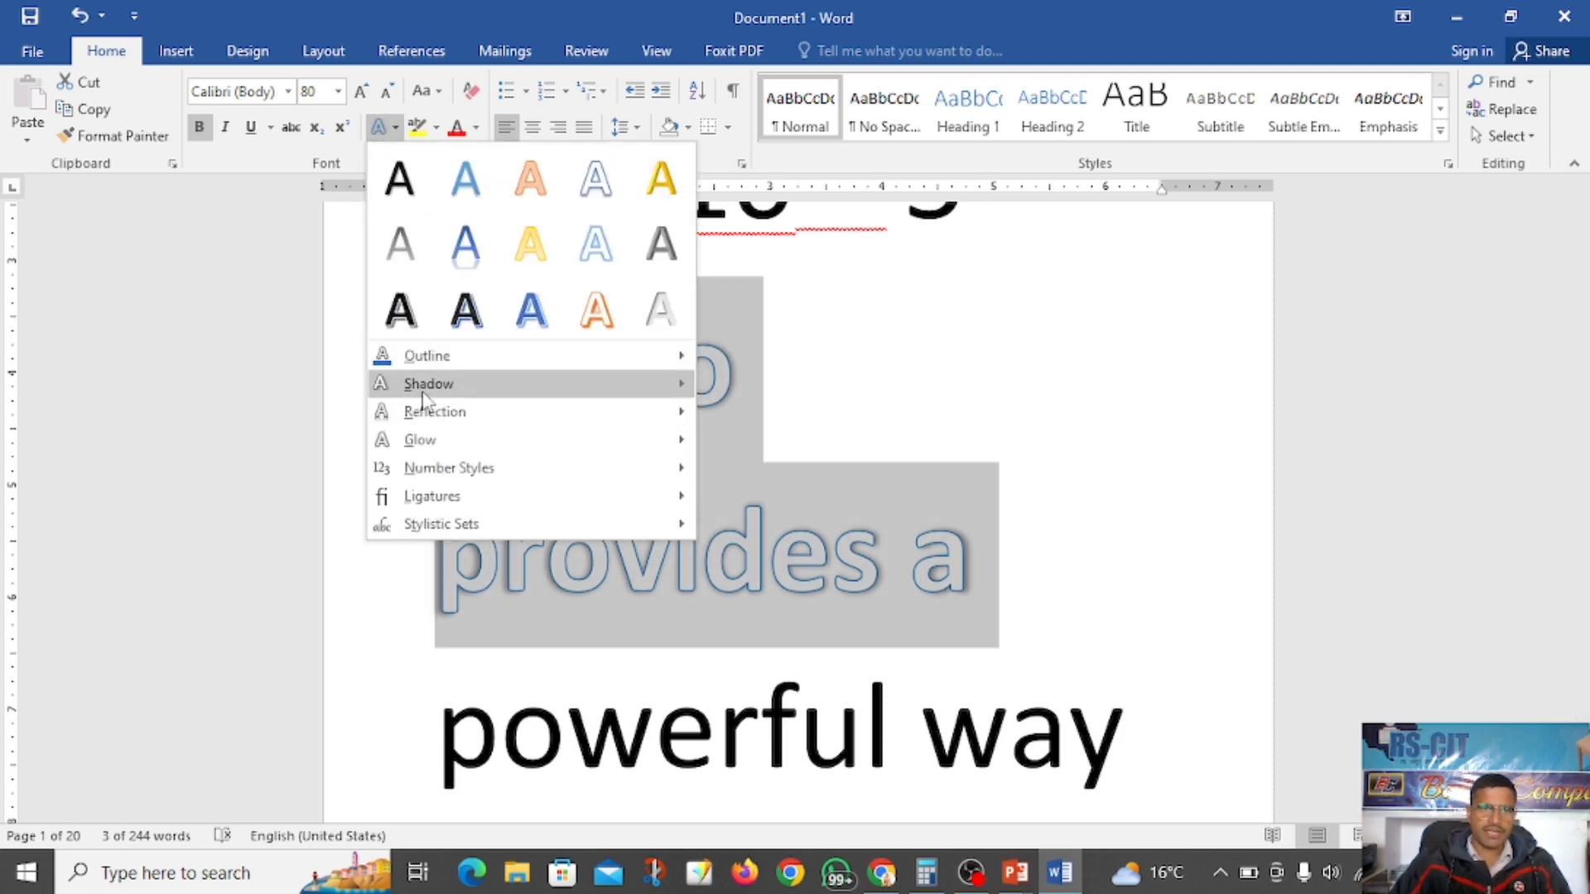
pyautogui.moveTo(439, 414)
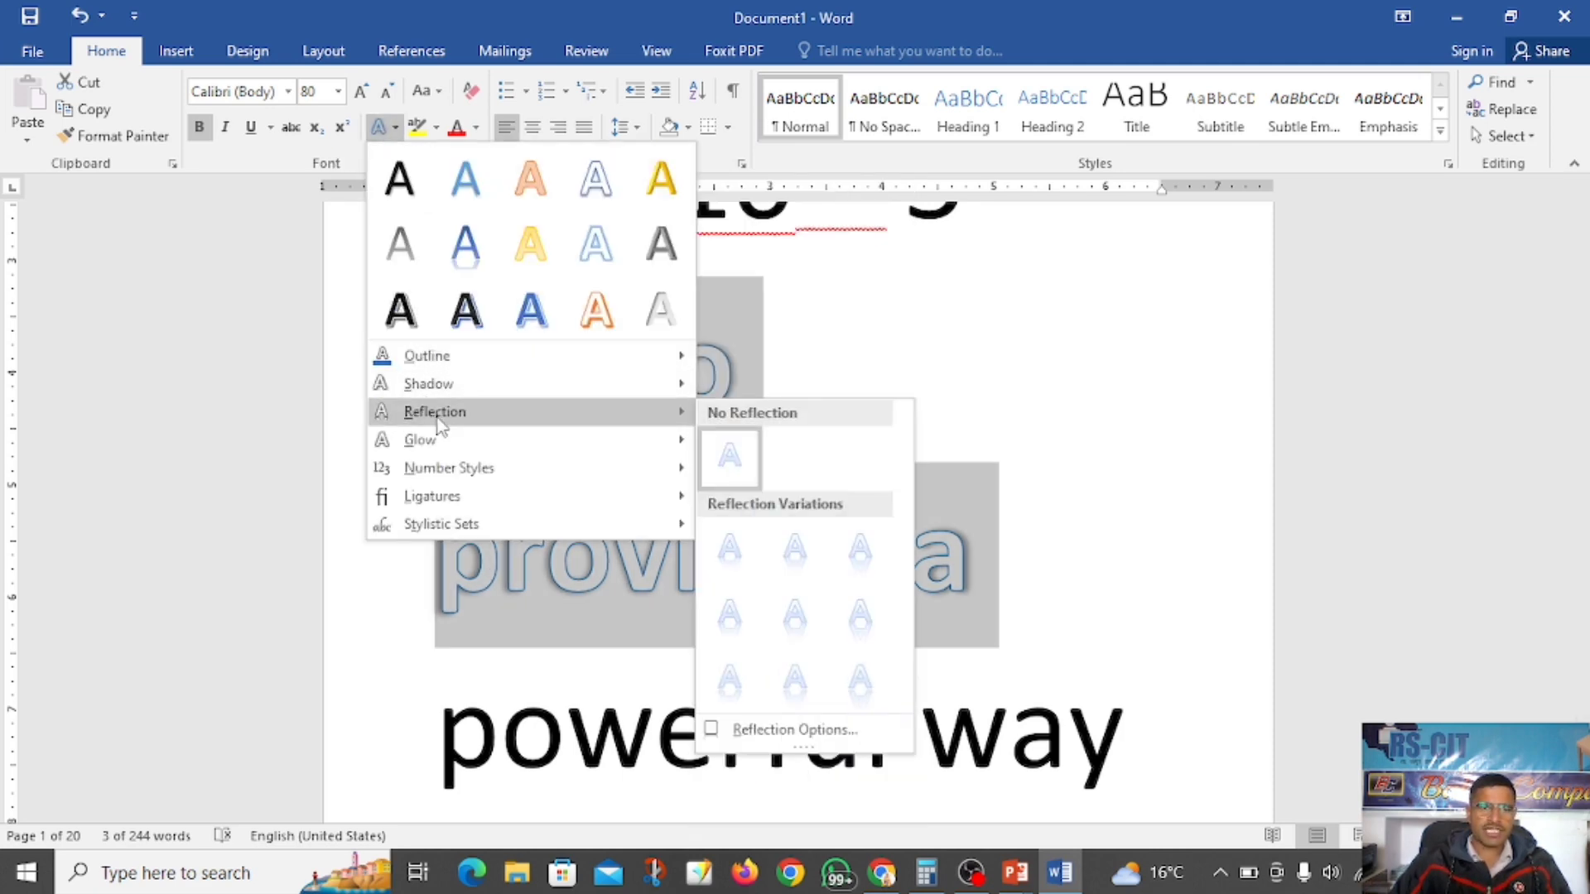
pyautogui.click(794, 546)
pyautogui.scroll(-2, 552, 320)
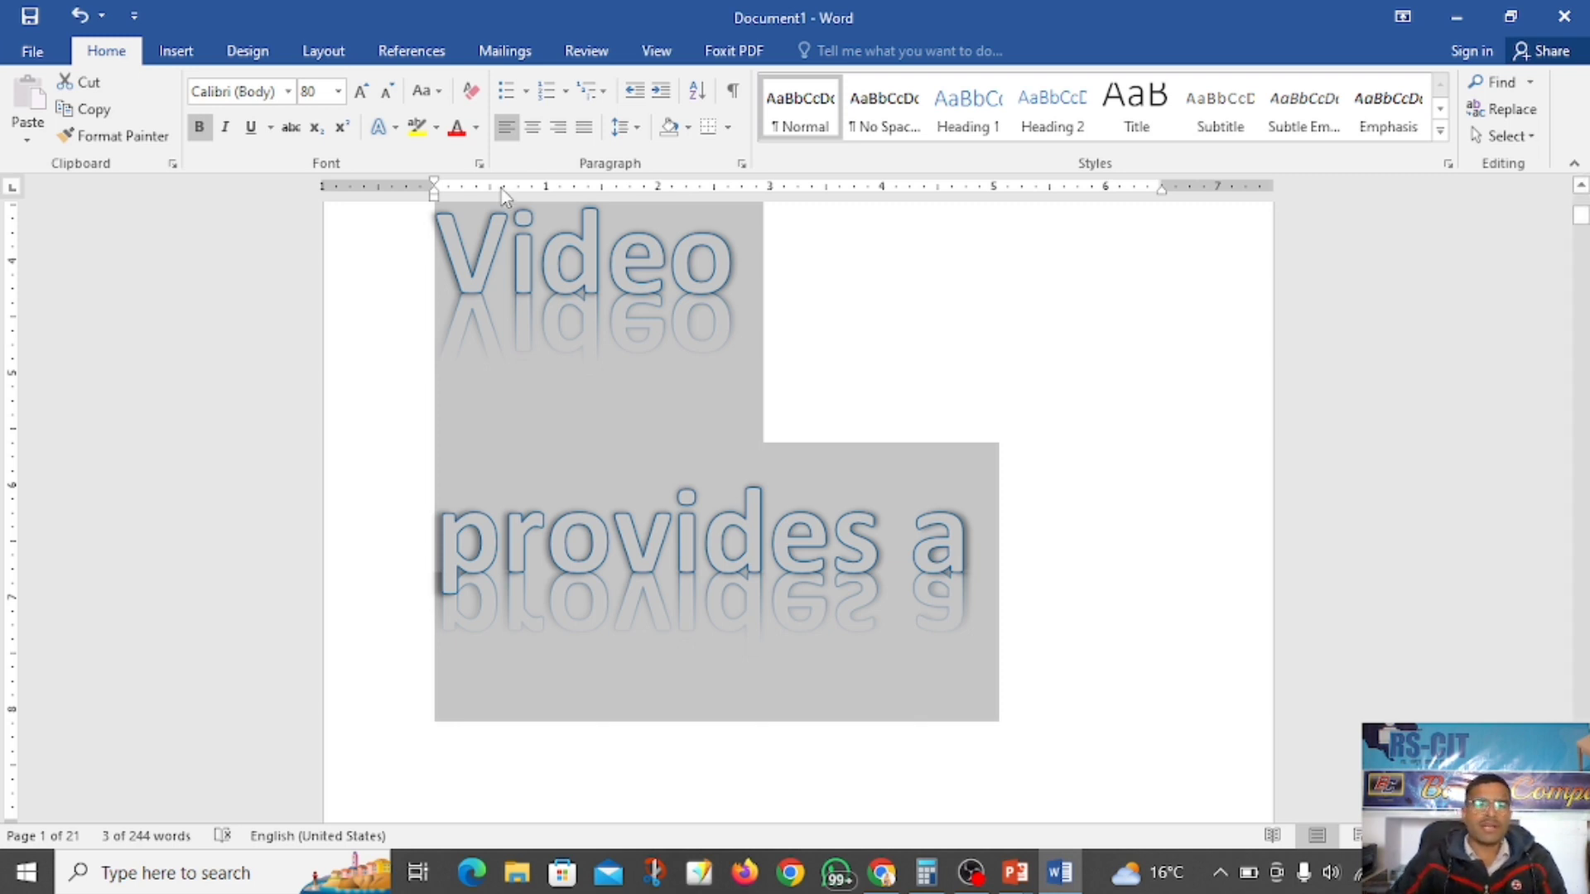
pyautogui.click(380, 127)
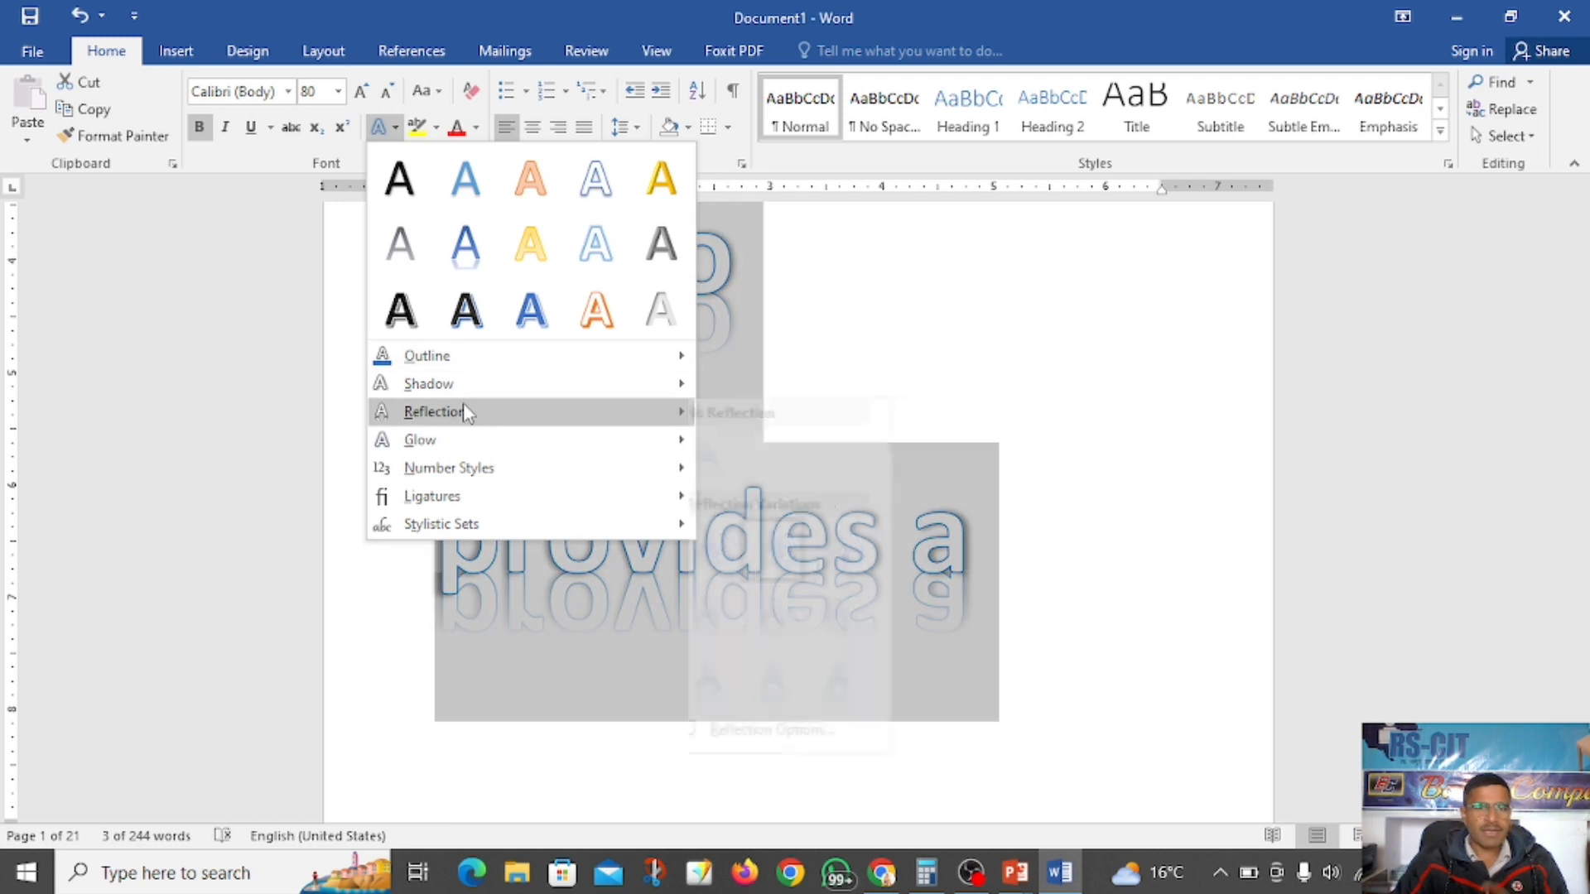
pyautogui.moveTo(448, 448)
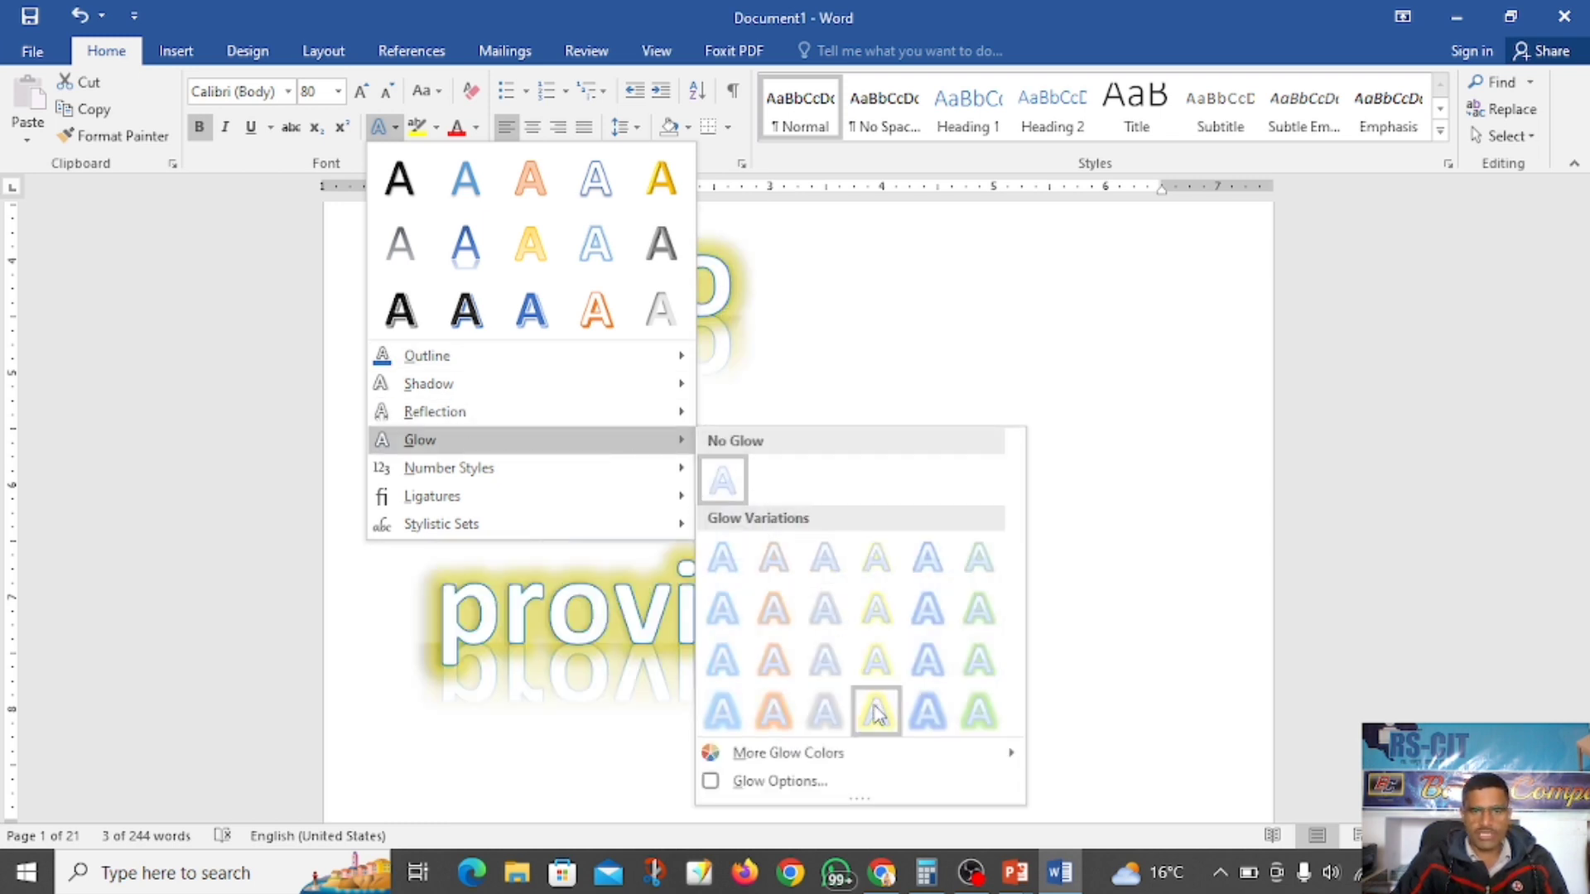
pyautogui.click(839, 717)
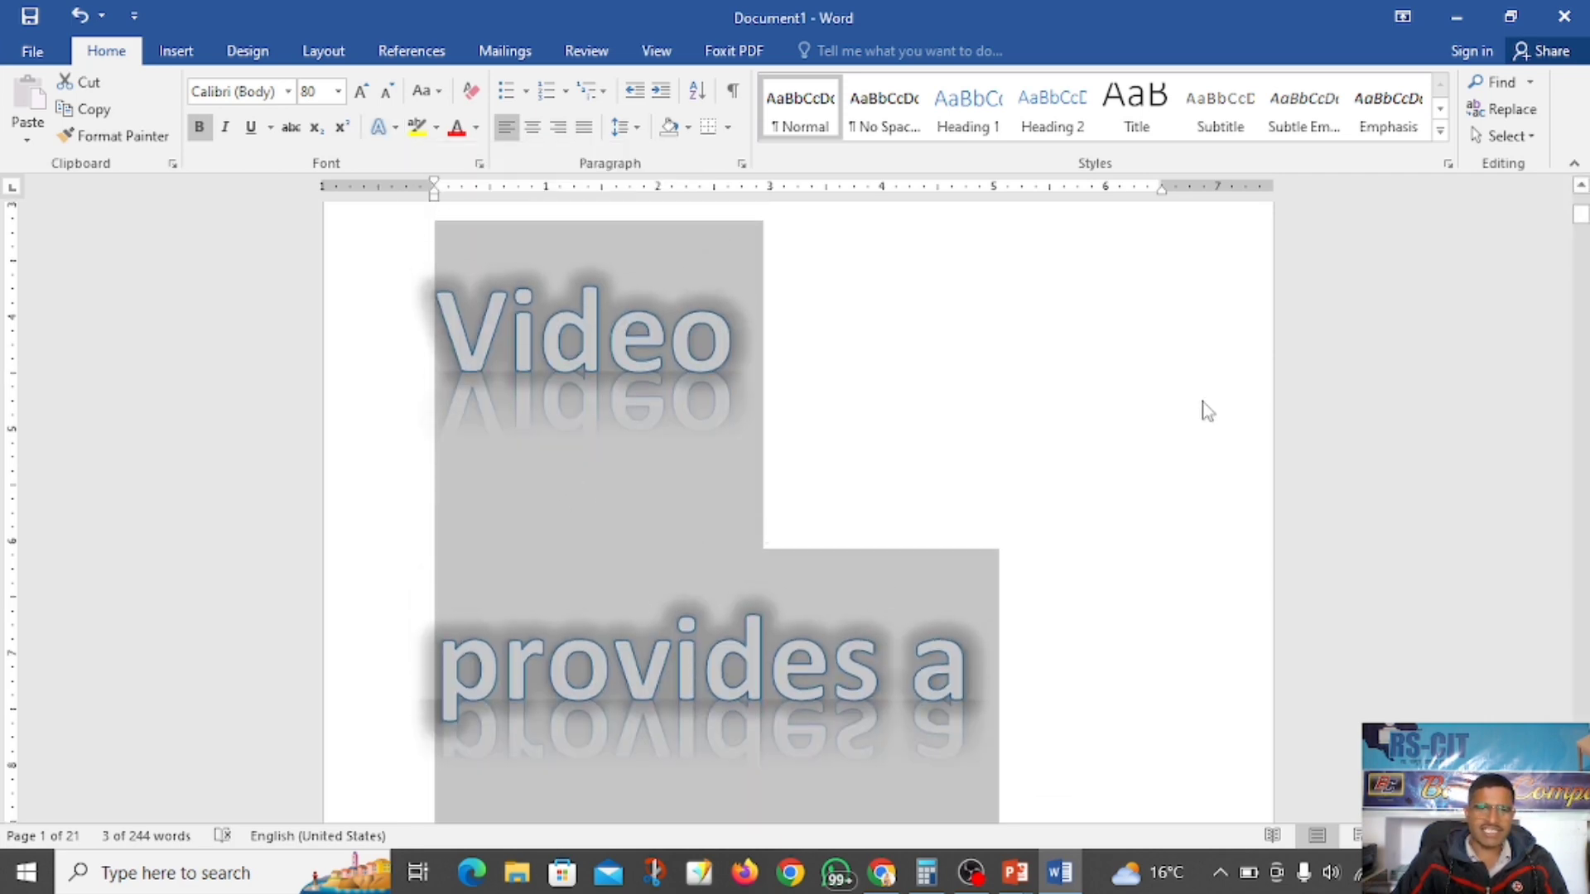
pyautogui.click(1200, 408)
pyautogui.scroll(-1, 912, 596)
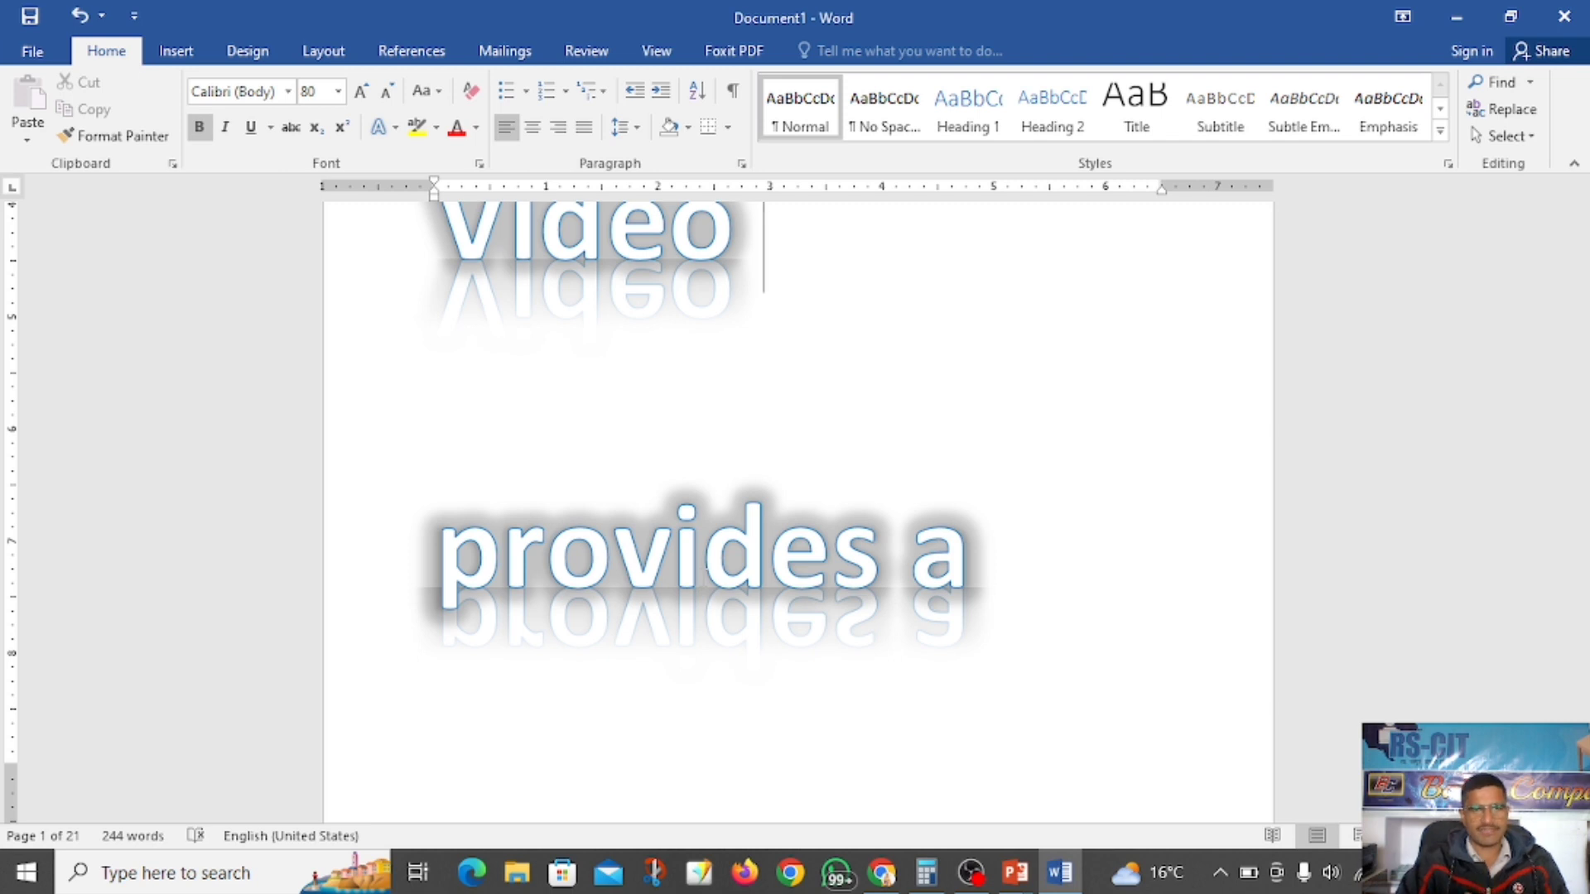
pyautogui.click(381, 126)
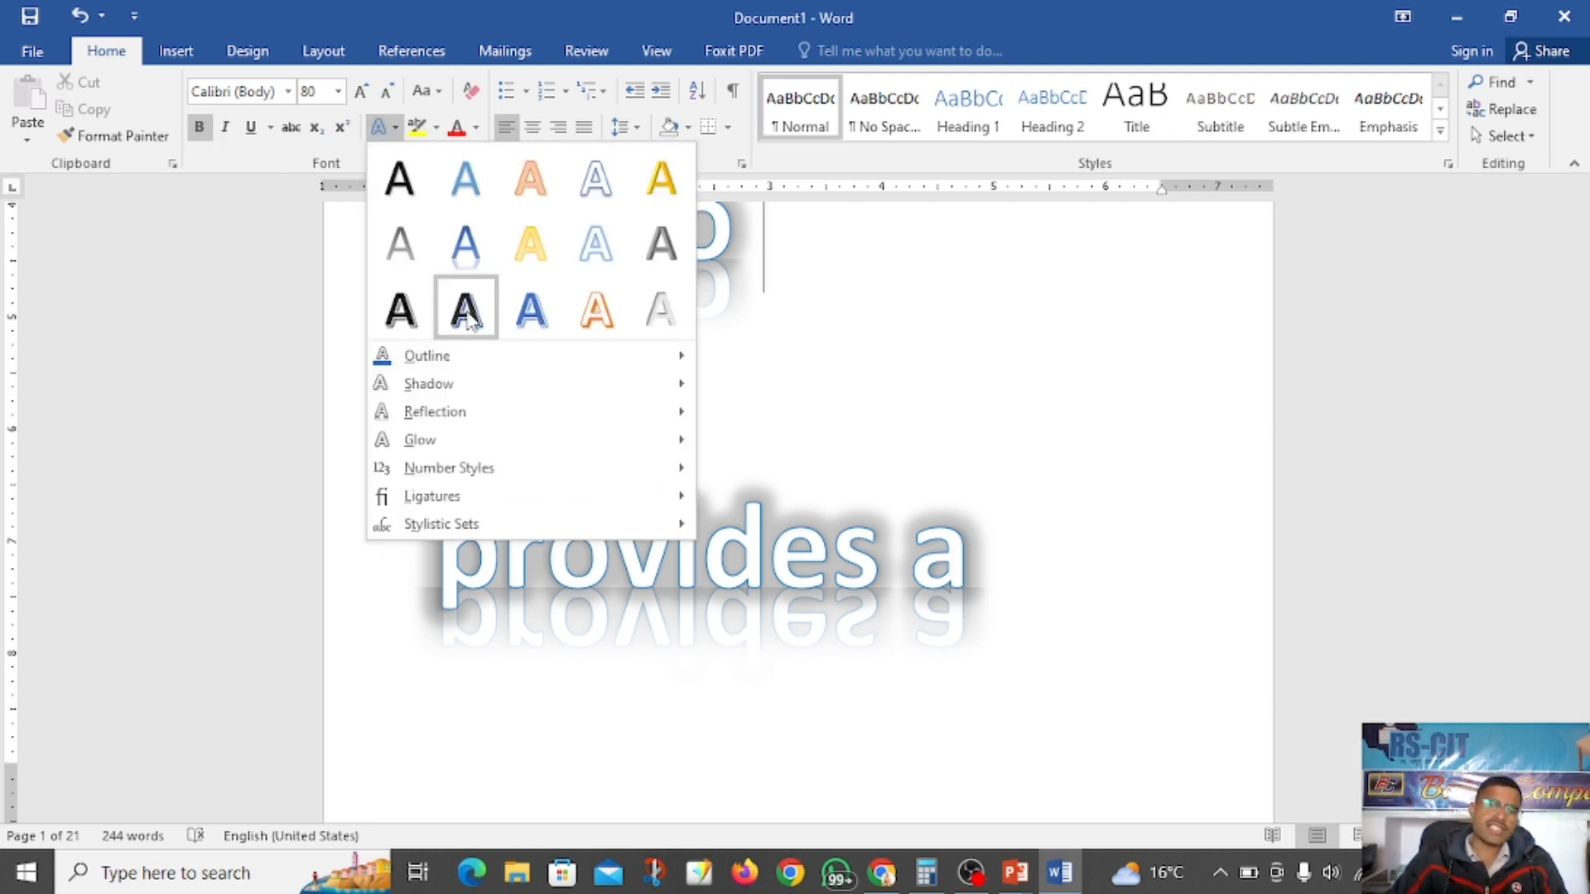
pyautogui.click(844, 402)
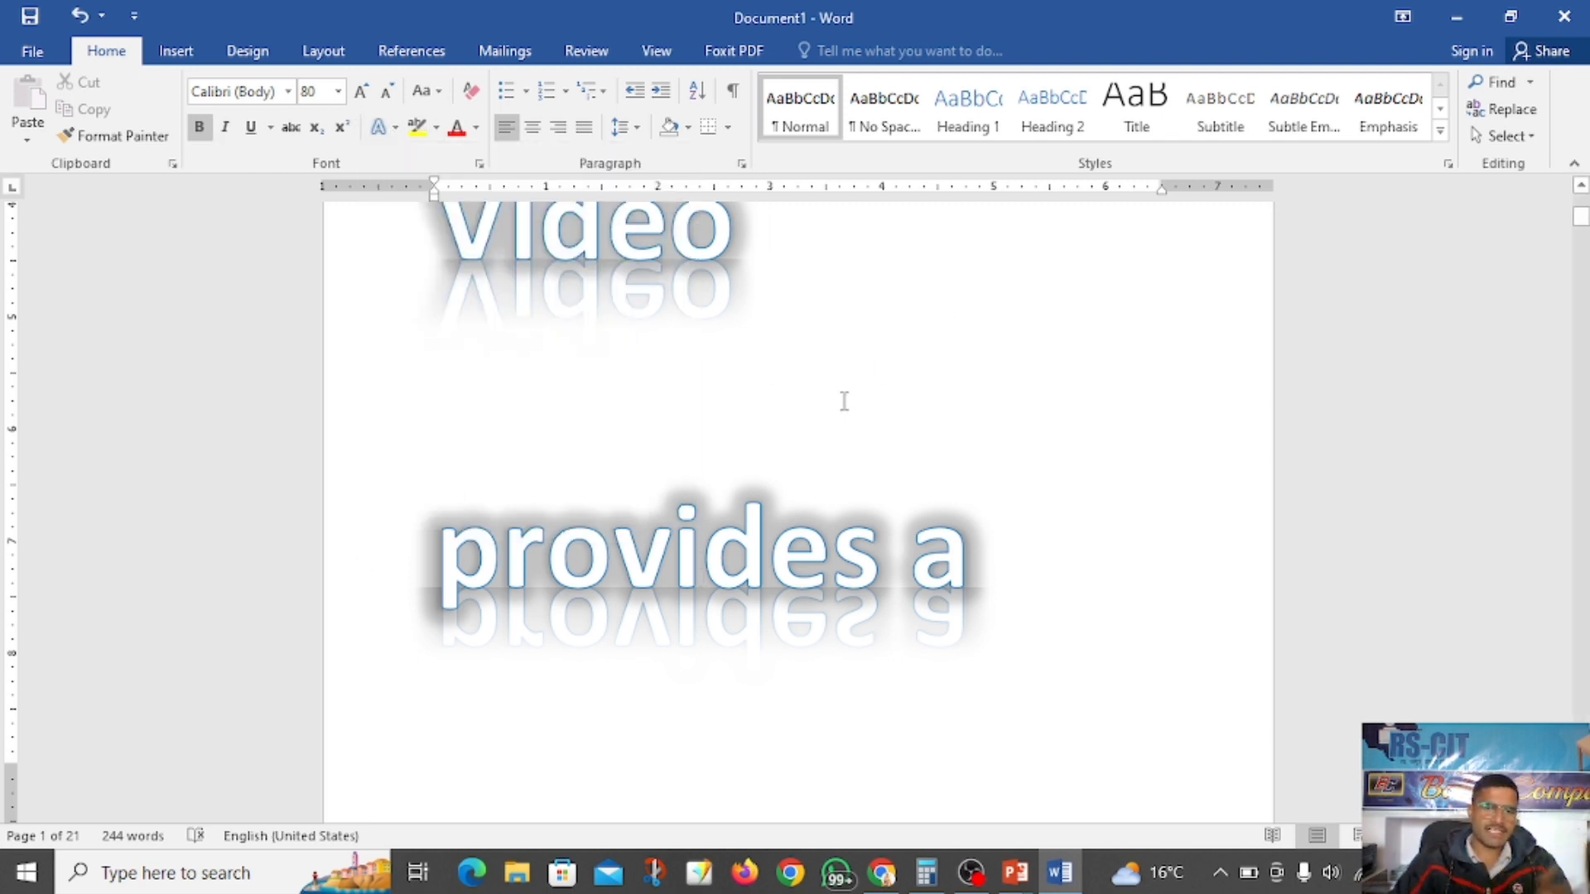
pyautogui.scroll(2, 827, 394)
# Highlight the word "help" in the phrase "powerful way to help you" in yellow
pyautogui.scroll(-6, 820, 391)
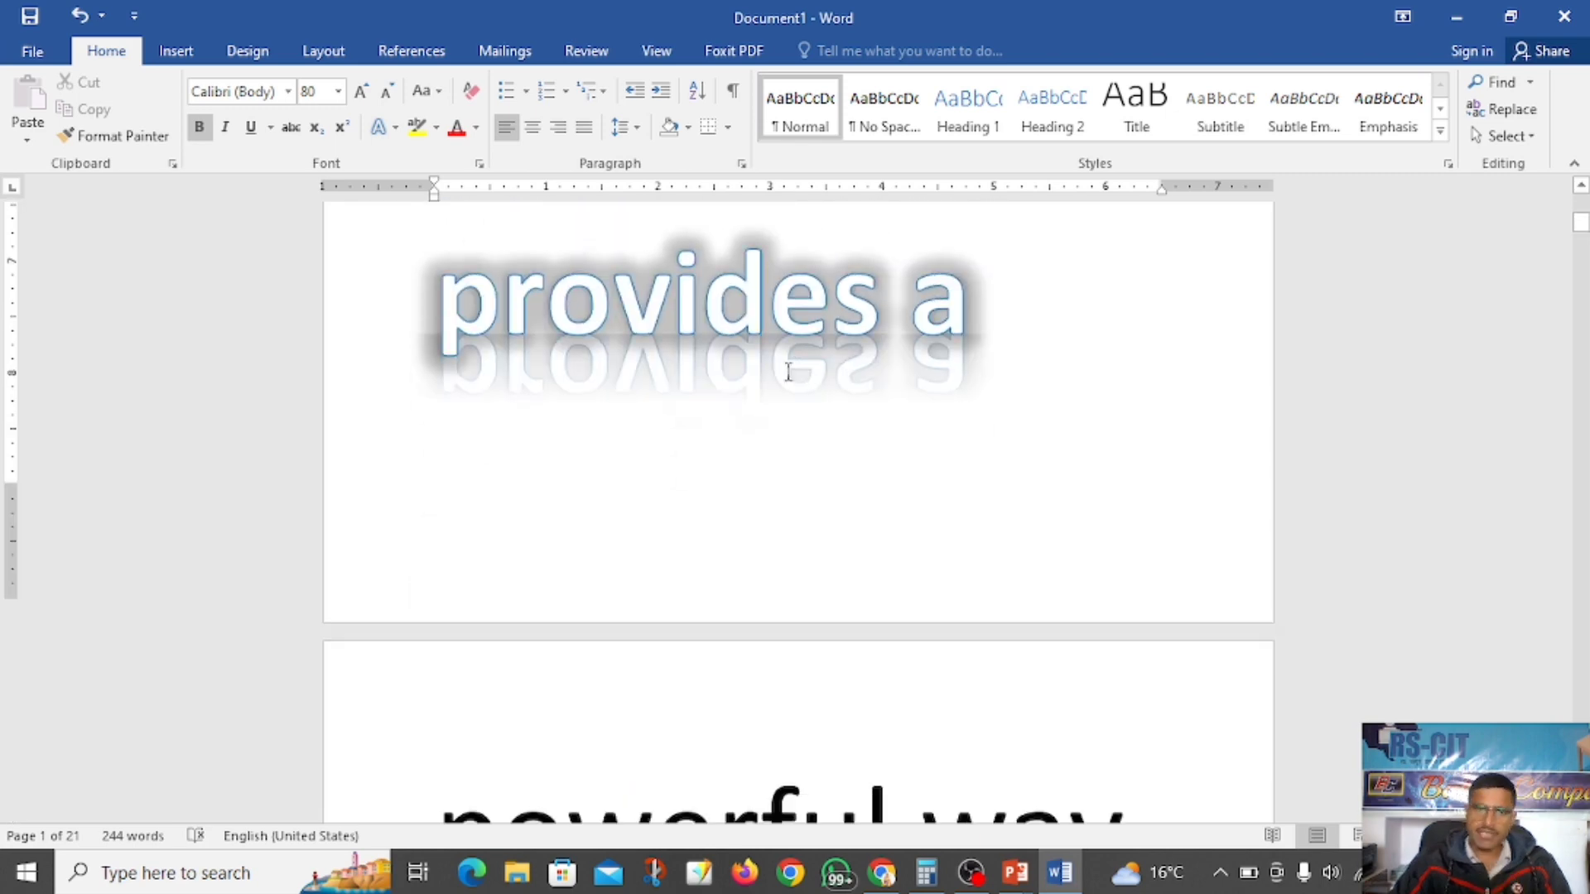
pyautogui.scroll(-4, 734, 395)
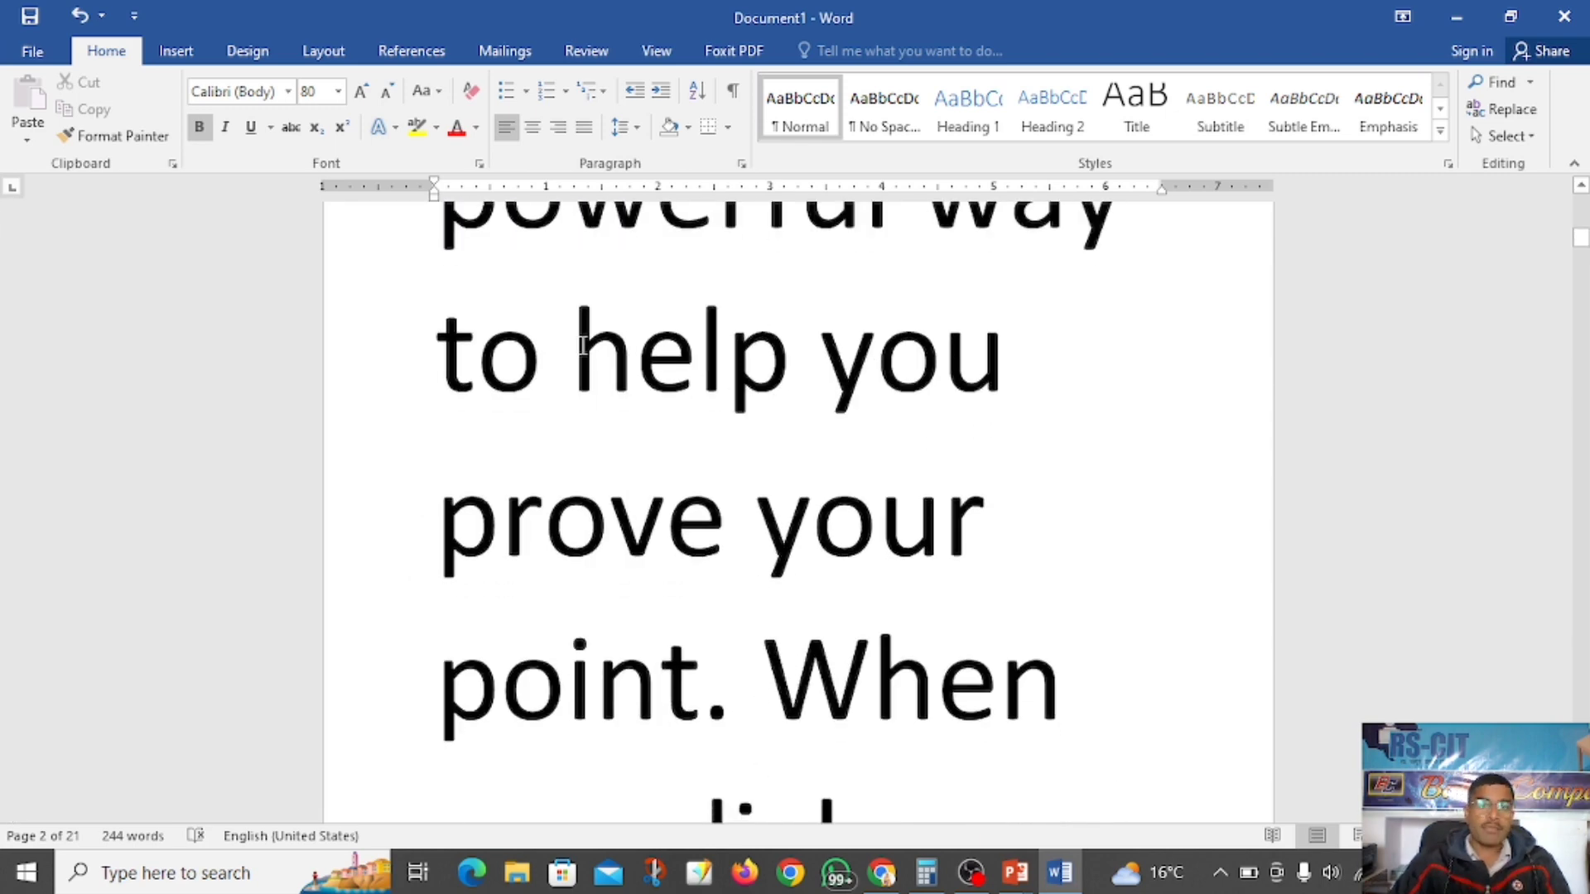
pyautogui.moveTo(574, 346); pyautogui.dragTo(778, 369)
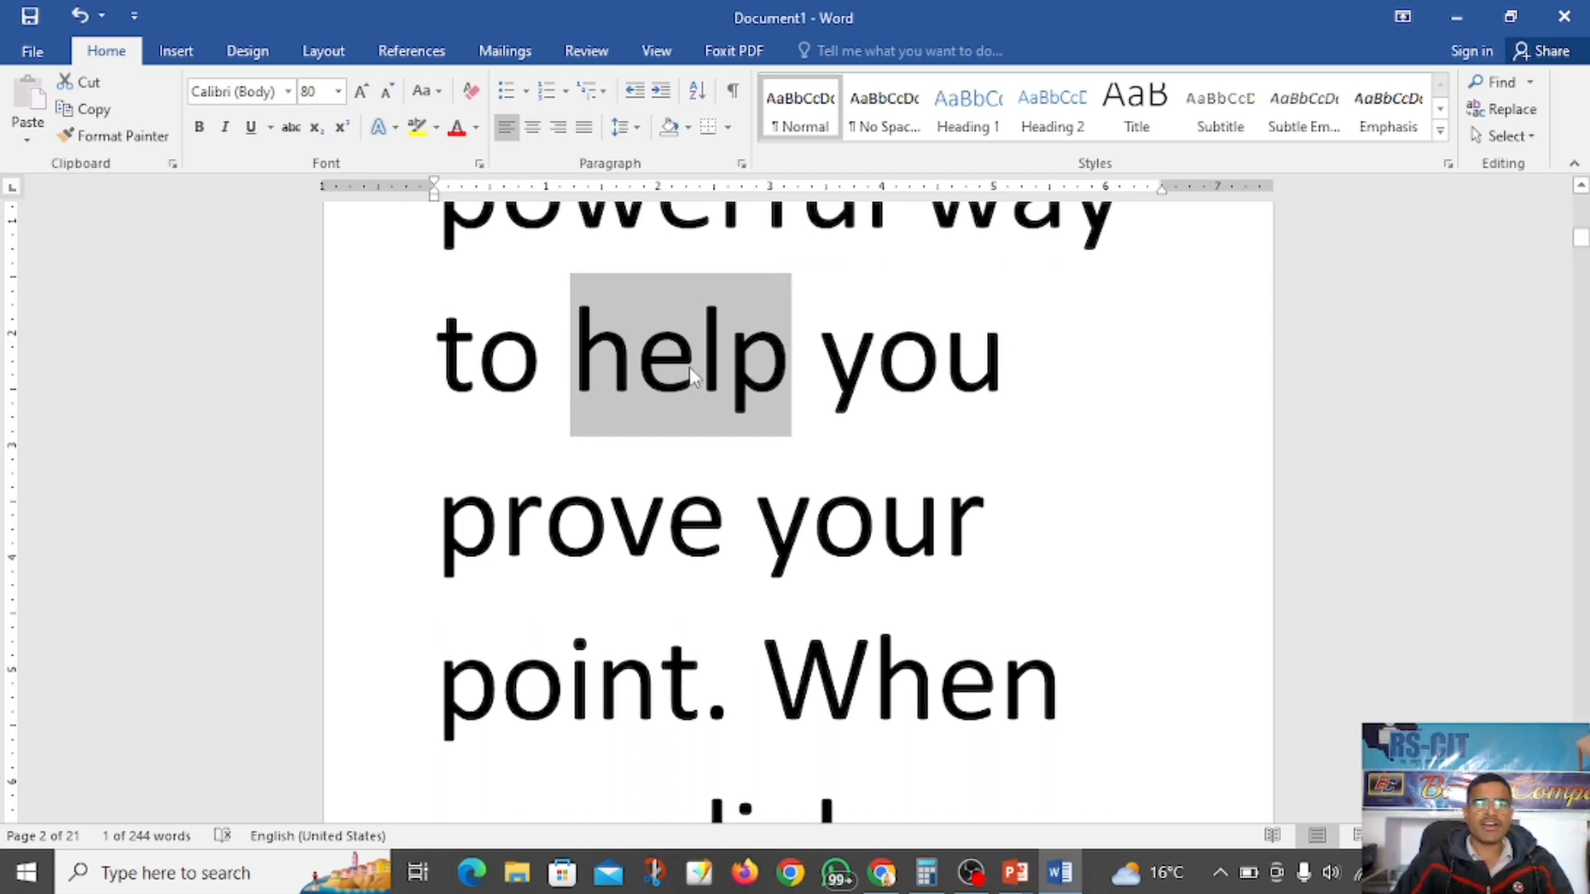
pyautogui.click(436, 126)
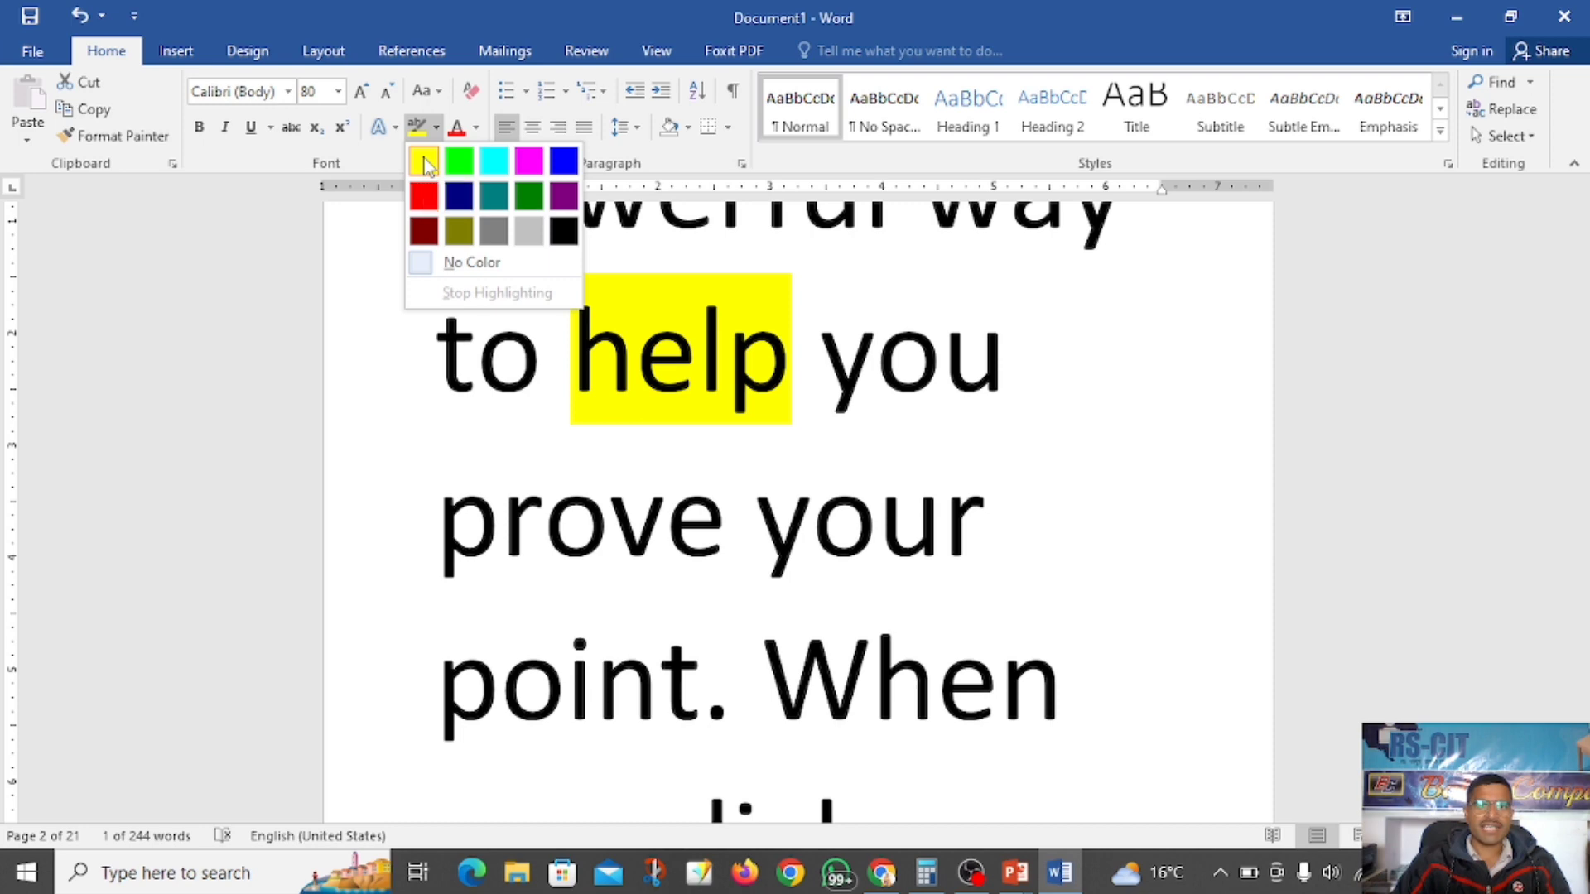
pyautogui.click(424, 163)
pyautogui.click(755, 586)
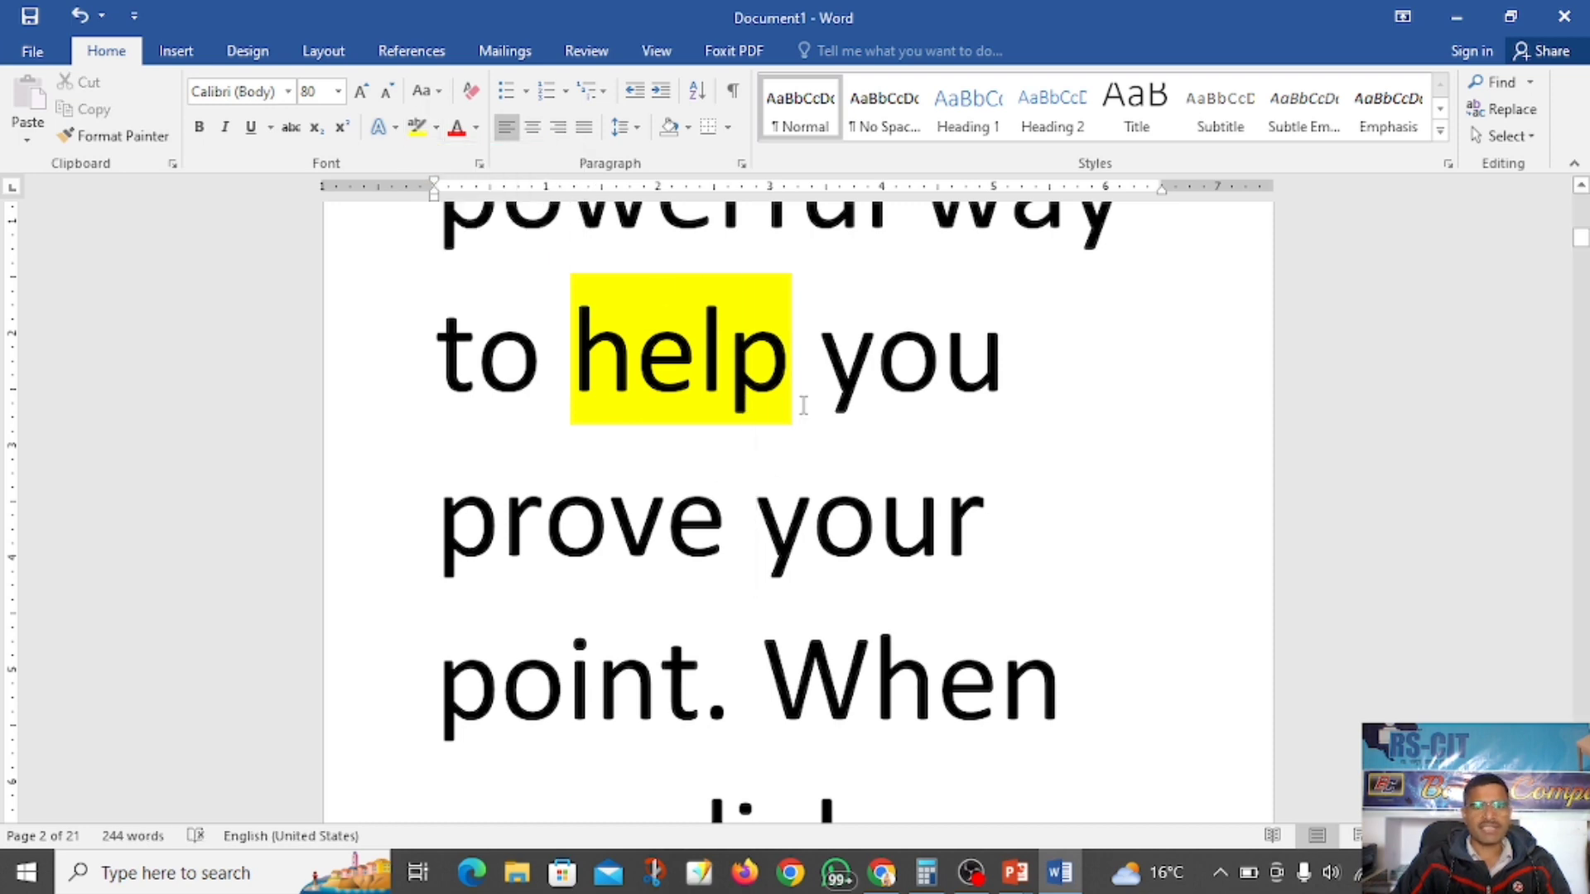
pyautogui.scroll(-1, 834, 442)
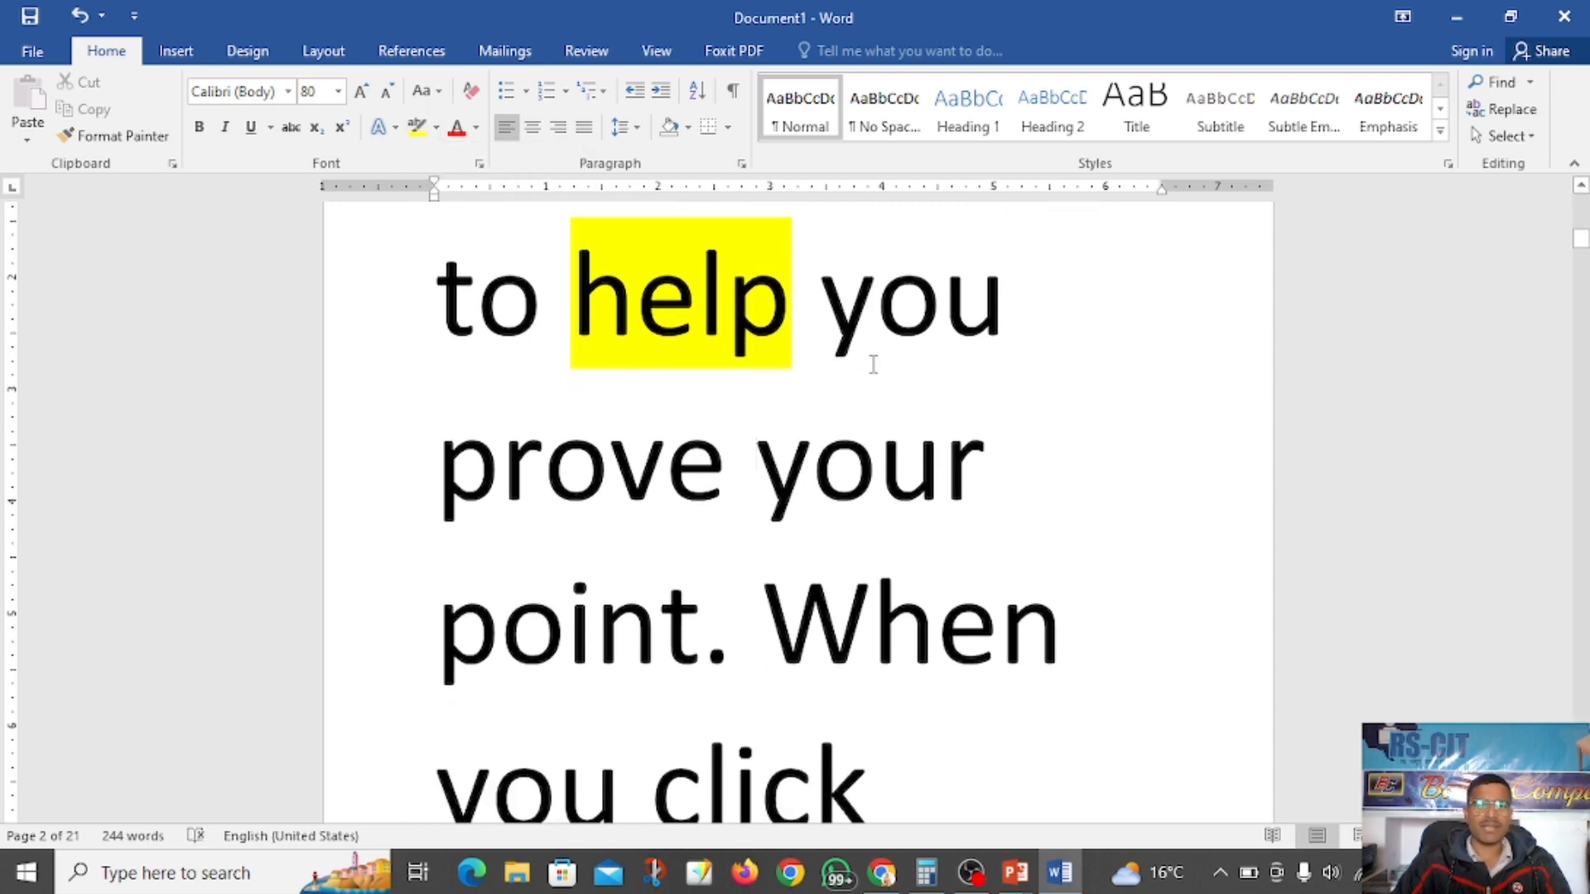
pyautogui.scroll(-1, 580, 502)
pyautogui.scroll(3, 571, 494)
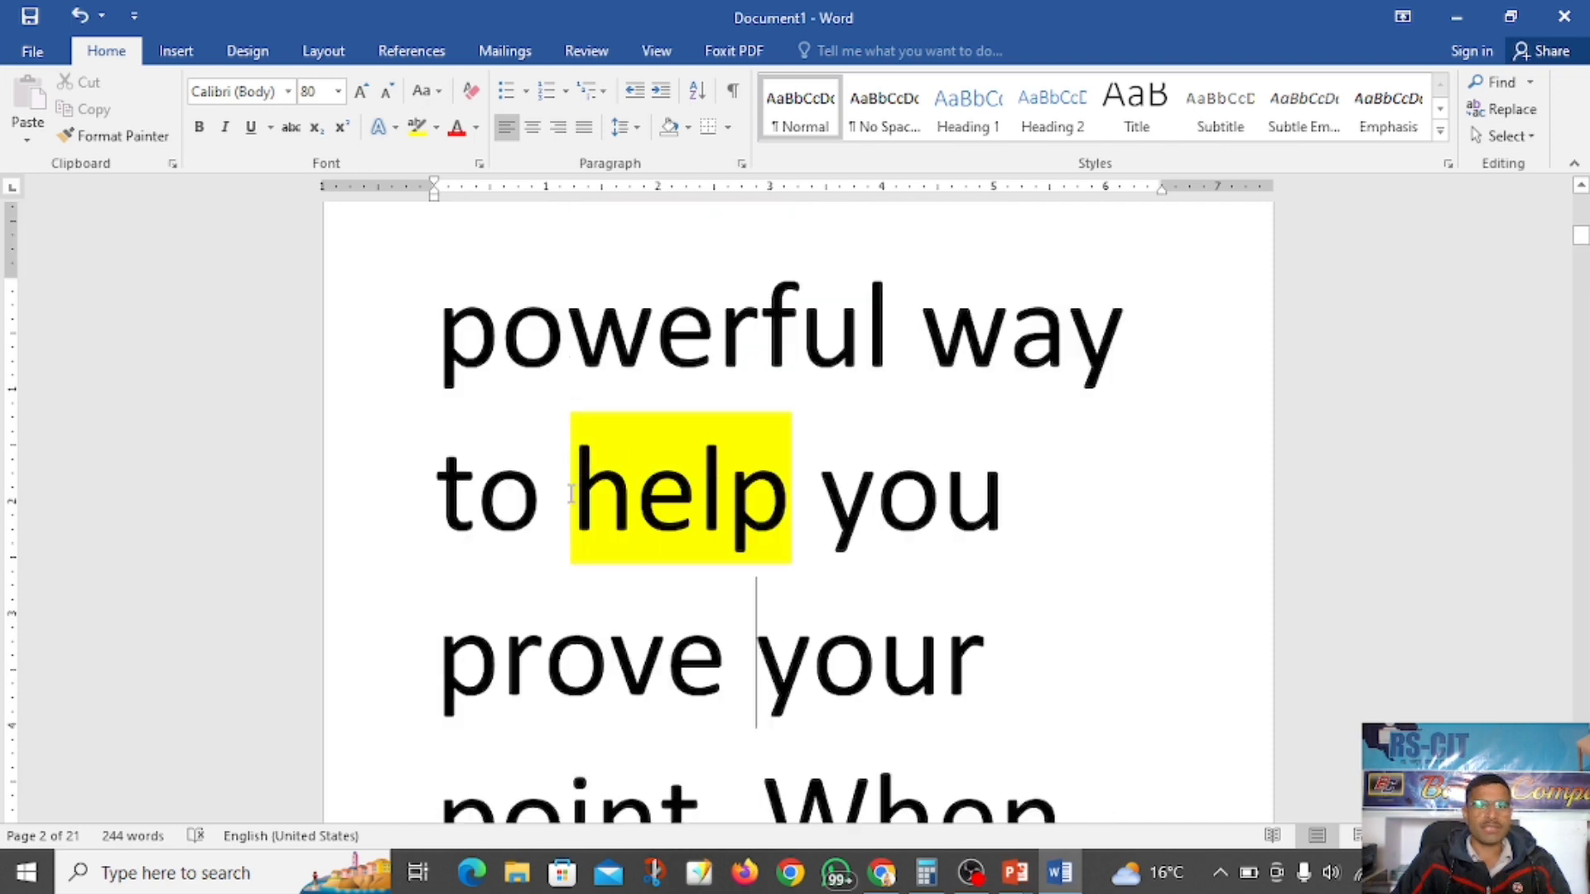
pyautogui.scroll(3, 571, 494)
# Highlight the word "click" in the phrase "When you click Online Video" in blue
pyautogui.scroll(-4, 589, 490)
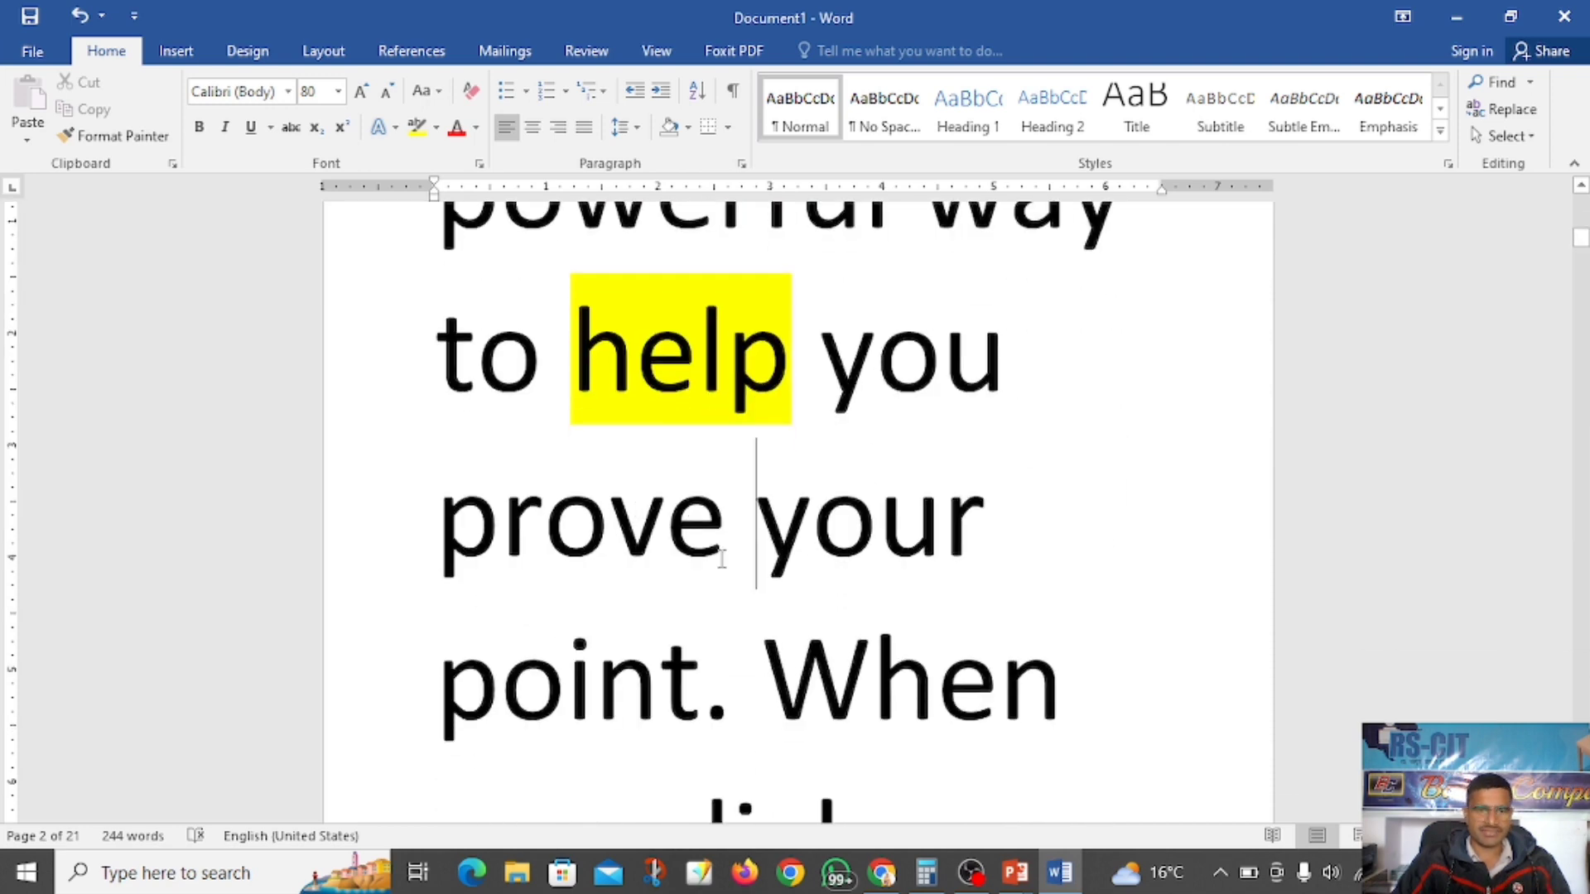
pyautogui.scroll(-5, 721, 559)
pyautogui.moveTo(652, 563); pyautogui.dragTo(865, 561)
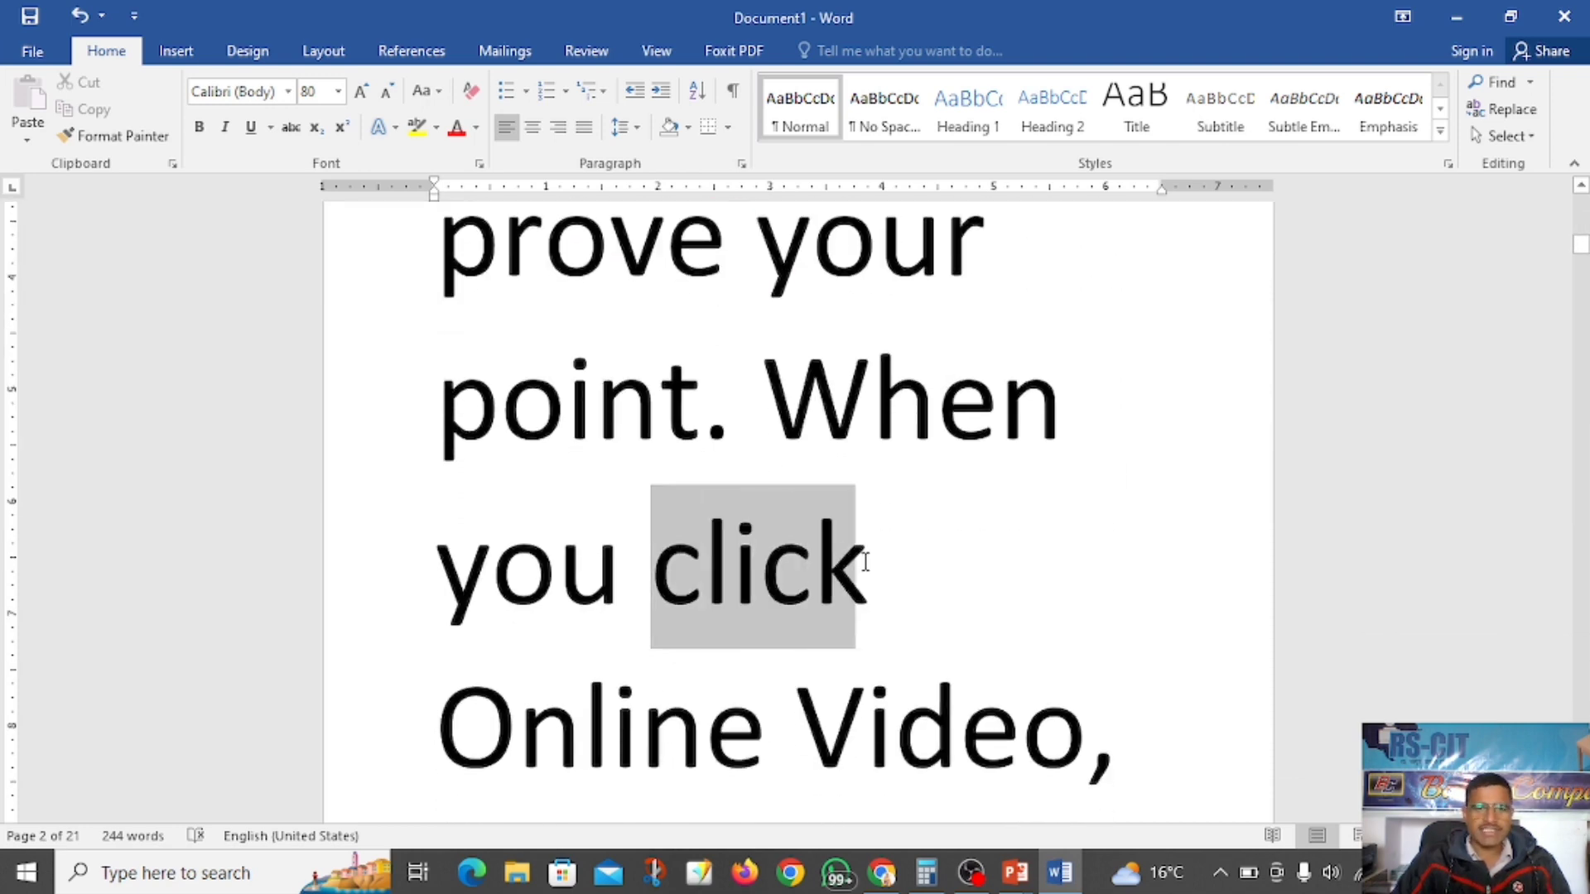
pyautogui.click(436, 127)
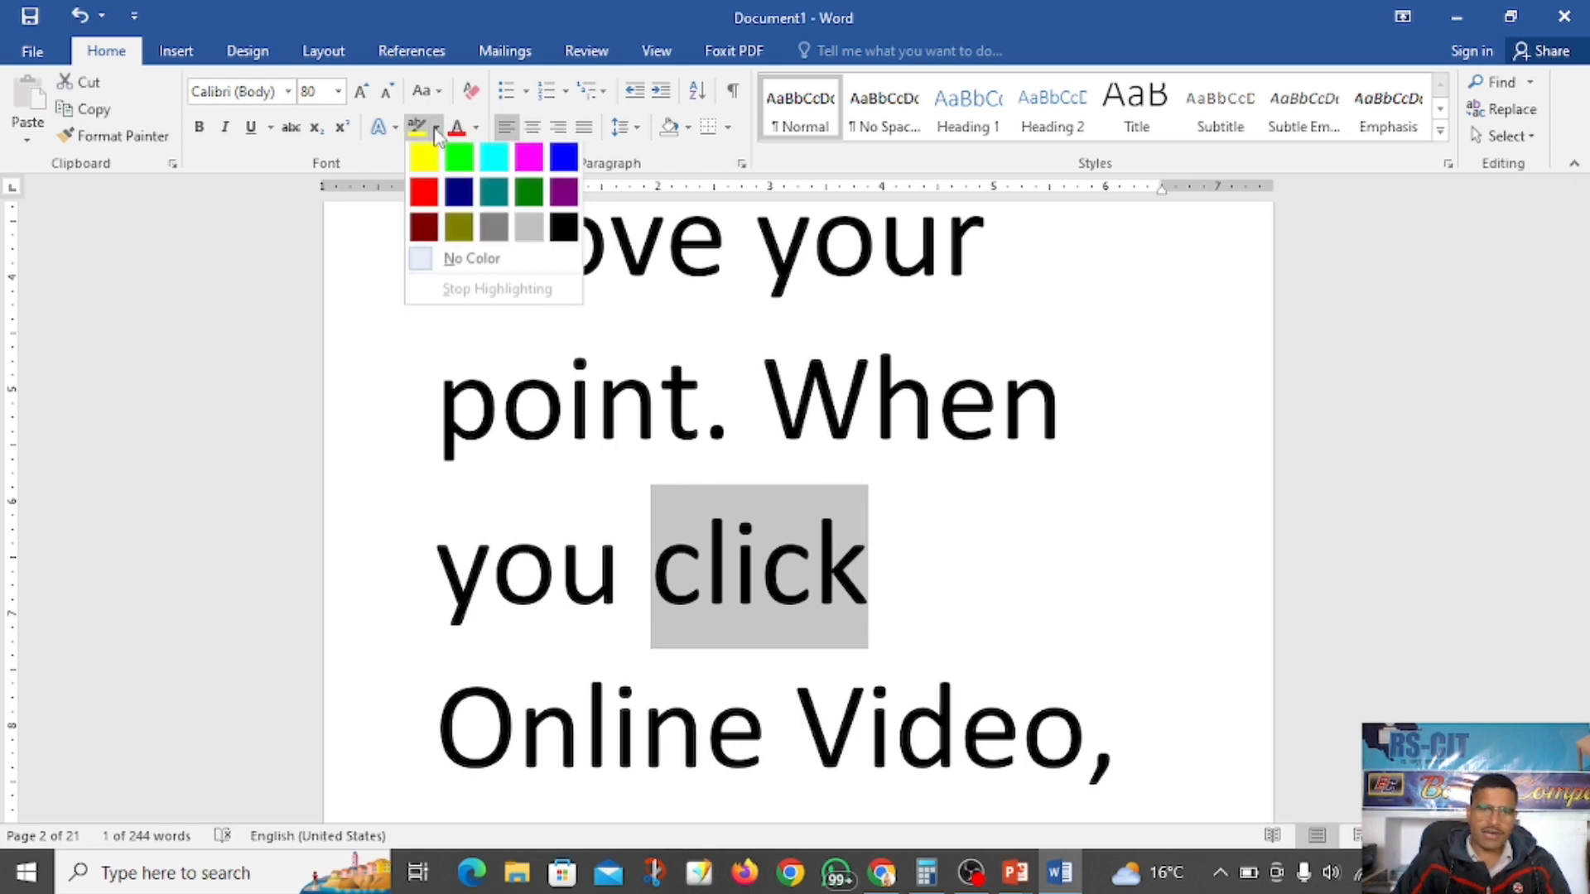
pyautogui.click(563, 162)
pyautogui.click(895, 589)
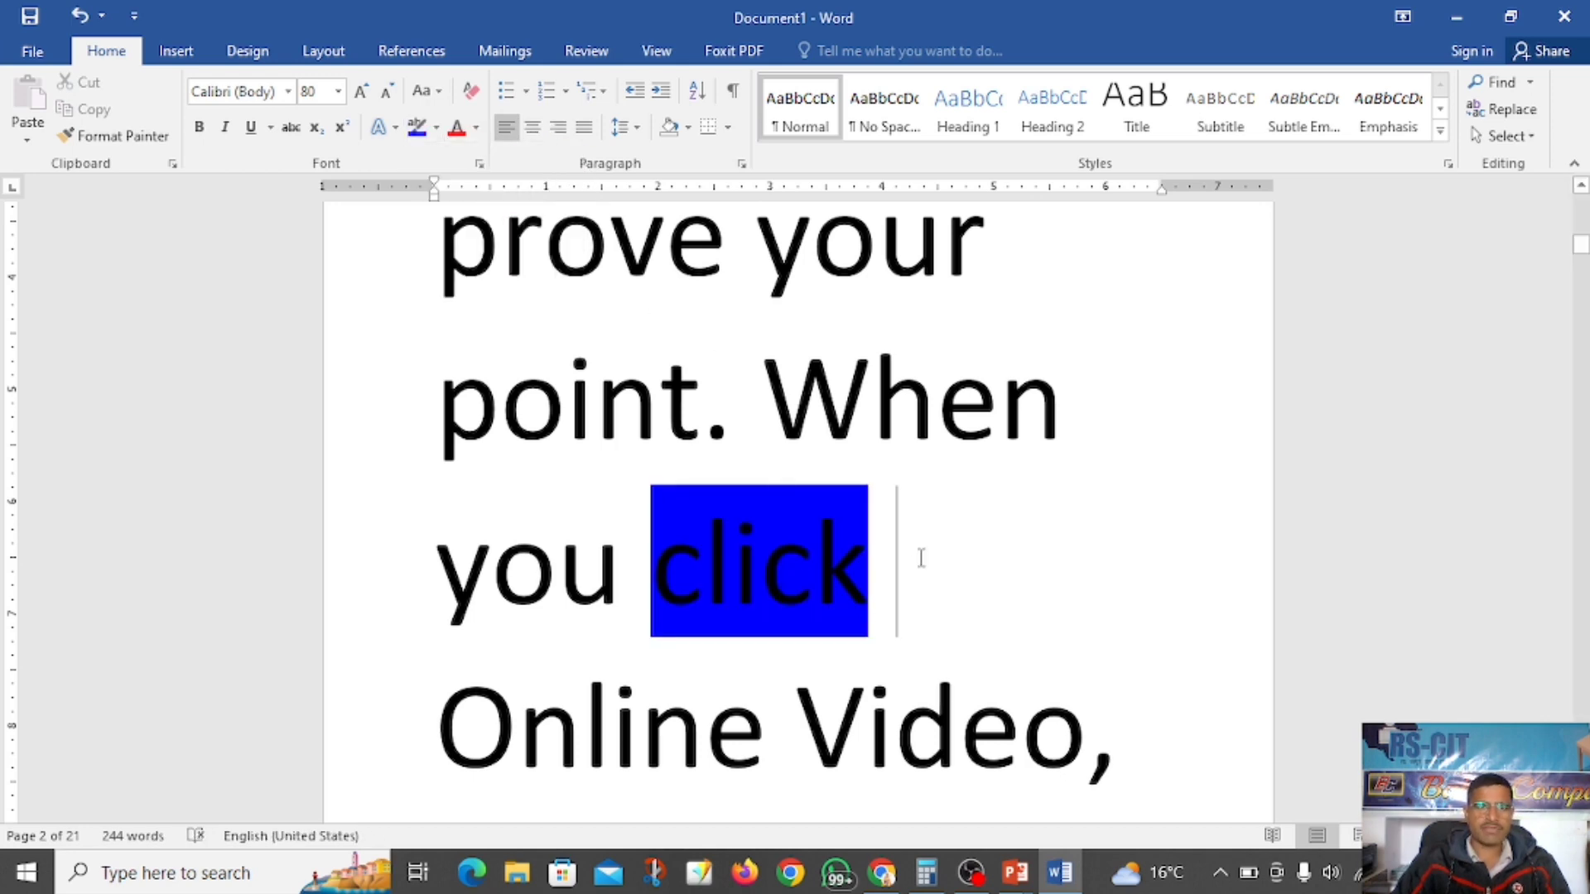
pyautogui.scroll(3, 682, 380)
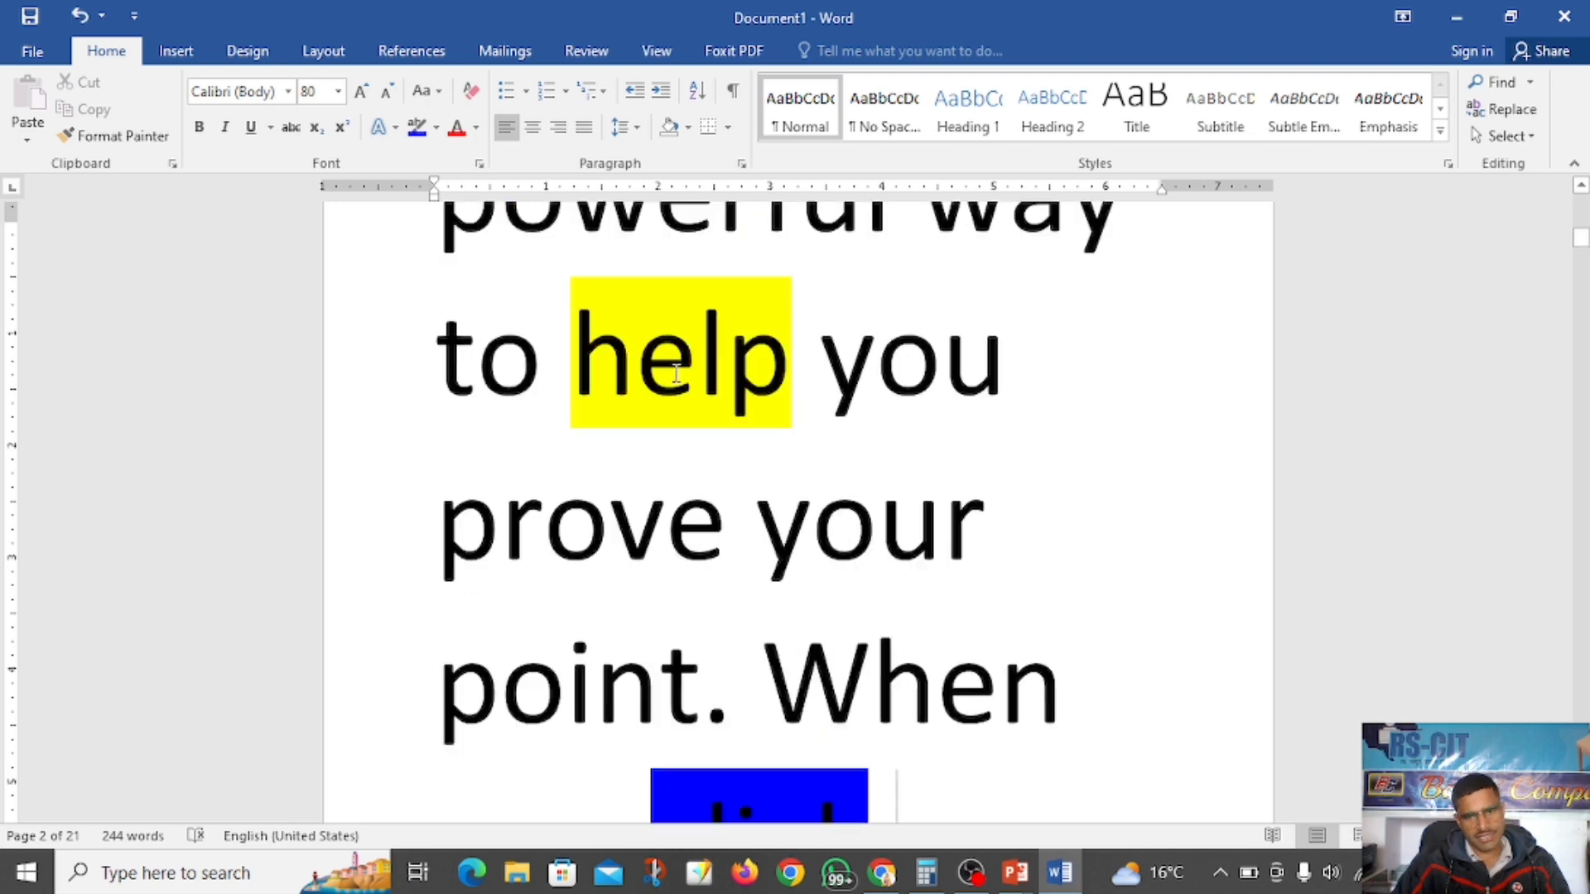
# Set the font color of the words "you can paste in the embed" on page 3 to light blue
pyautogui.scroll(1, 675, 374)
pyautogui.scroll(-9, 639, 354)
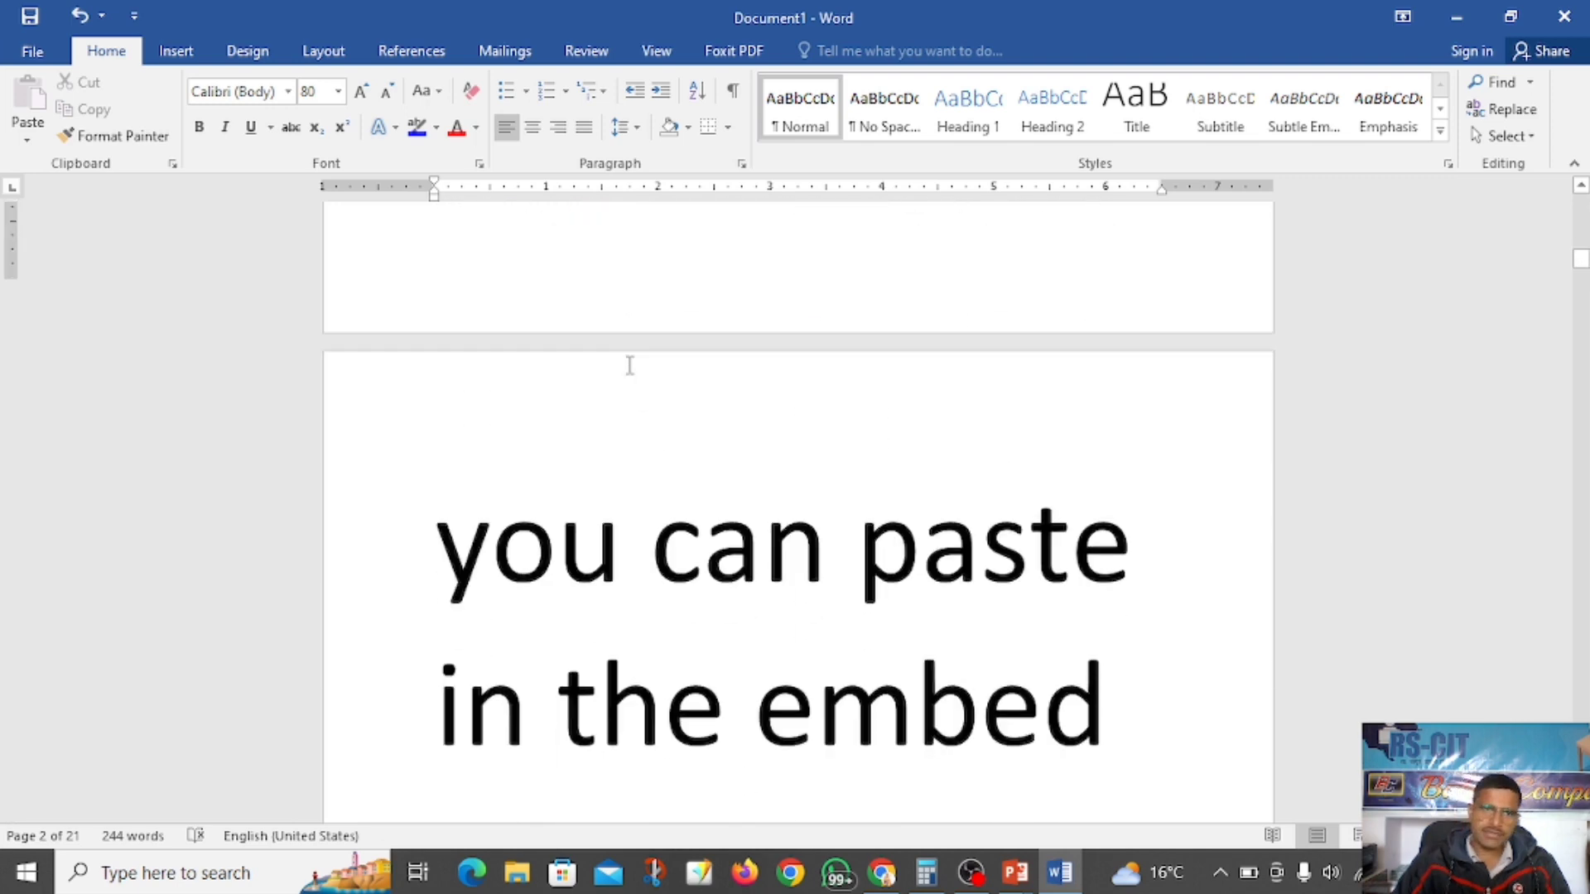
pyautogui.scroll(-3, 629, 365)
pyautogui.moveTo(439, 265); pyautogui.dragTo(1057, 427)
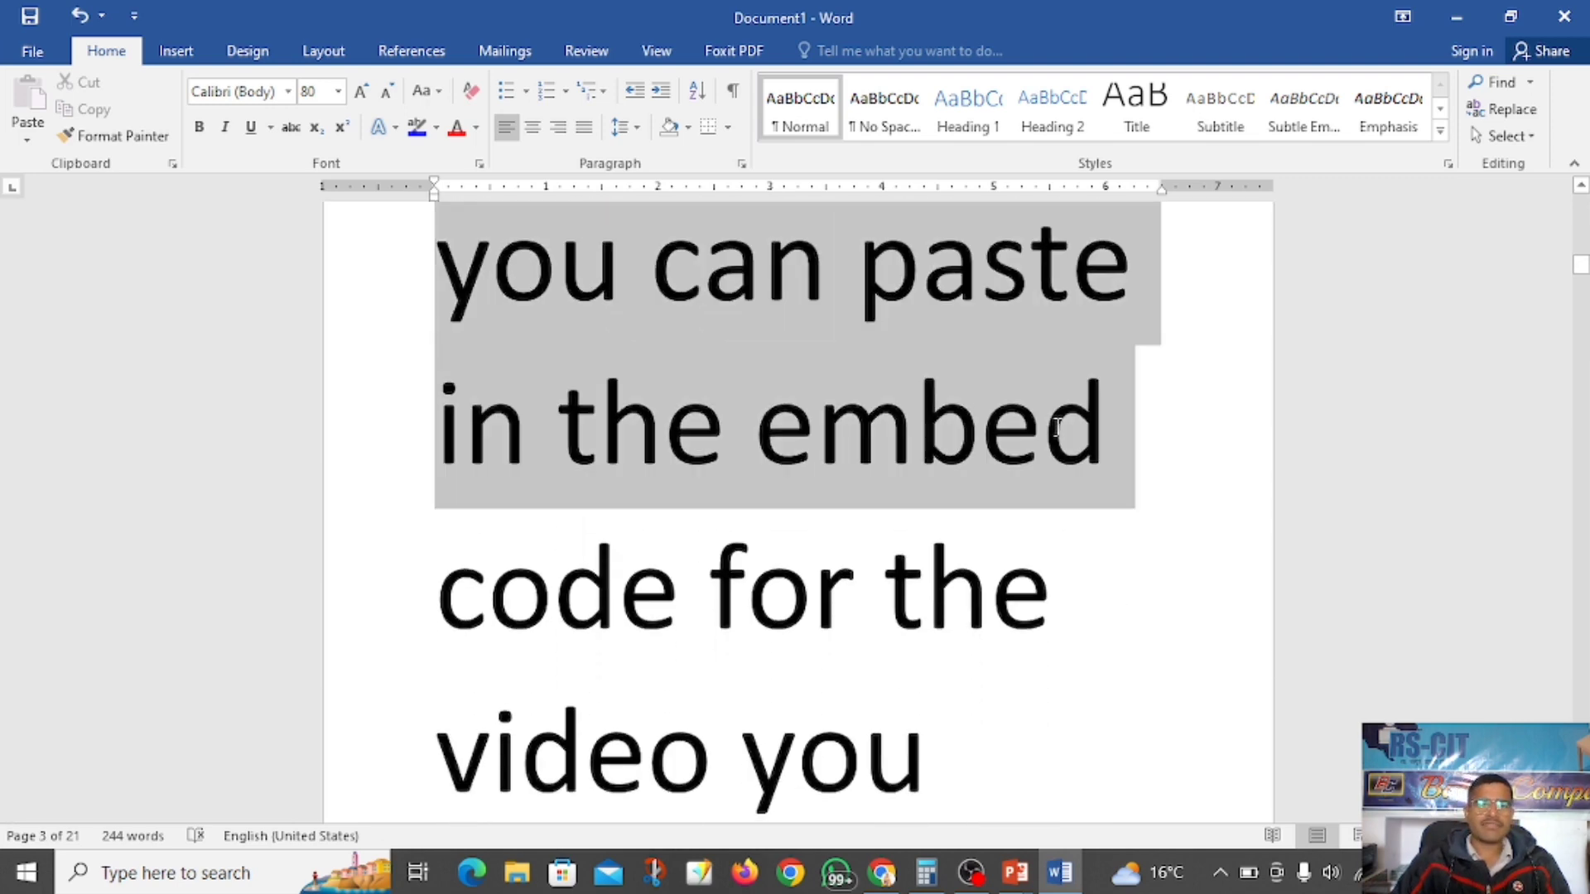
pyautogui.click(476, 129)
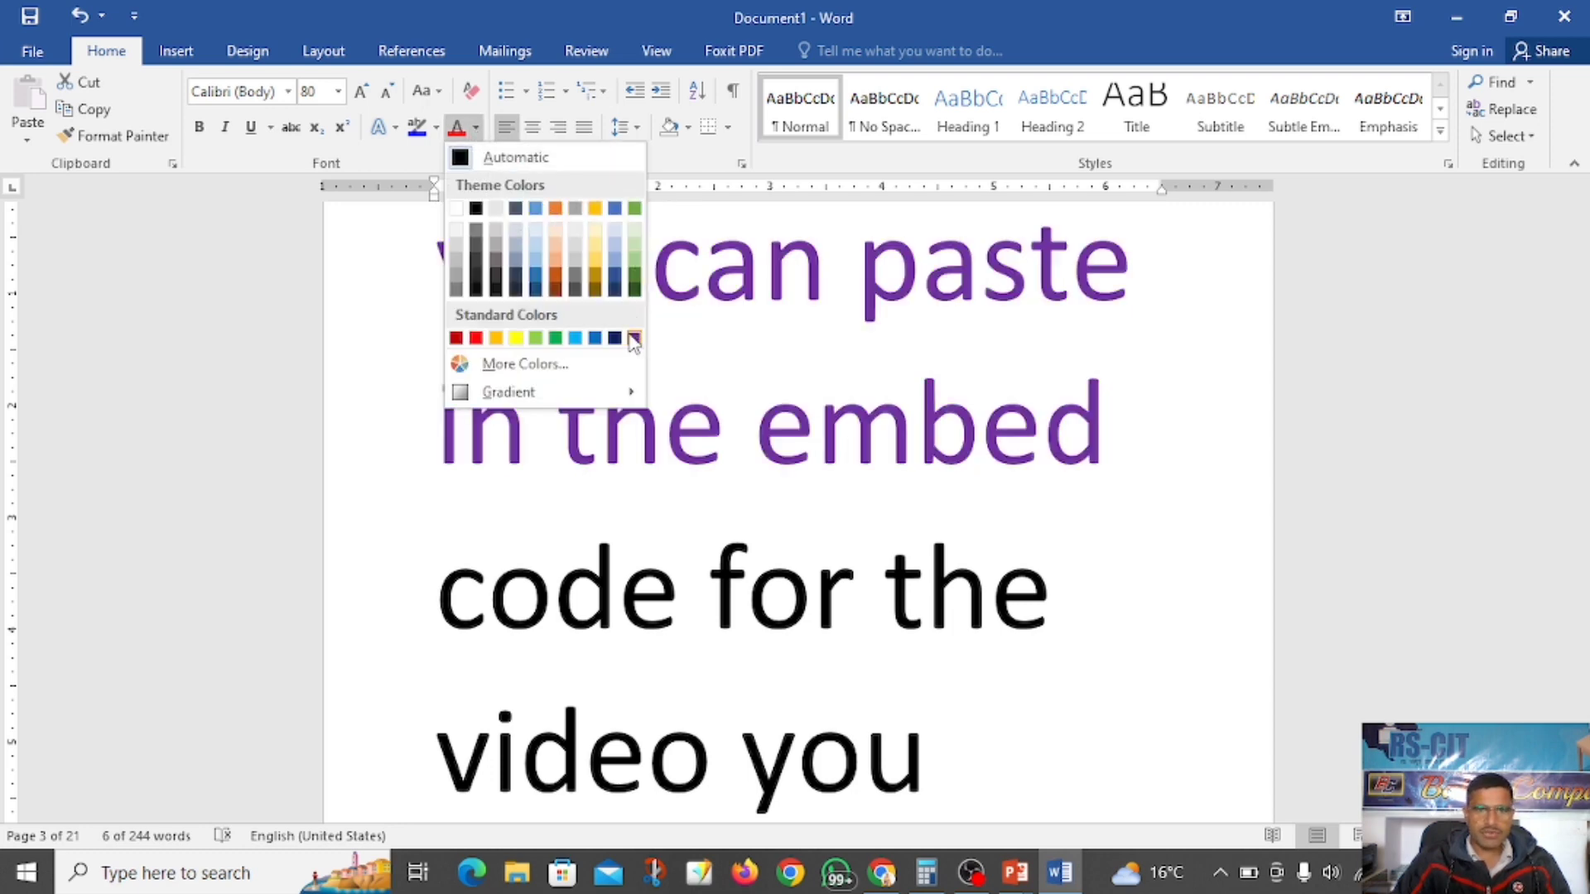
pyautogui.click(573, 337)
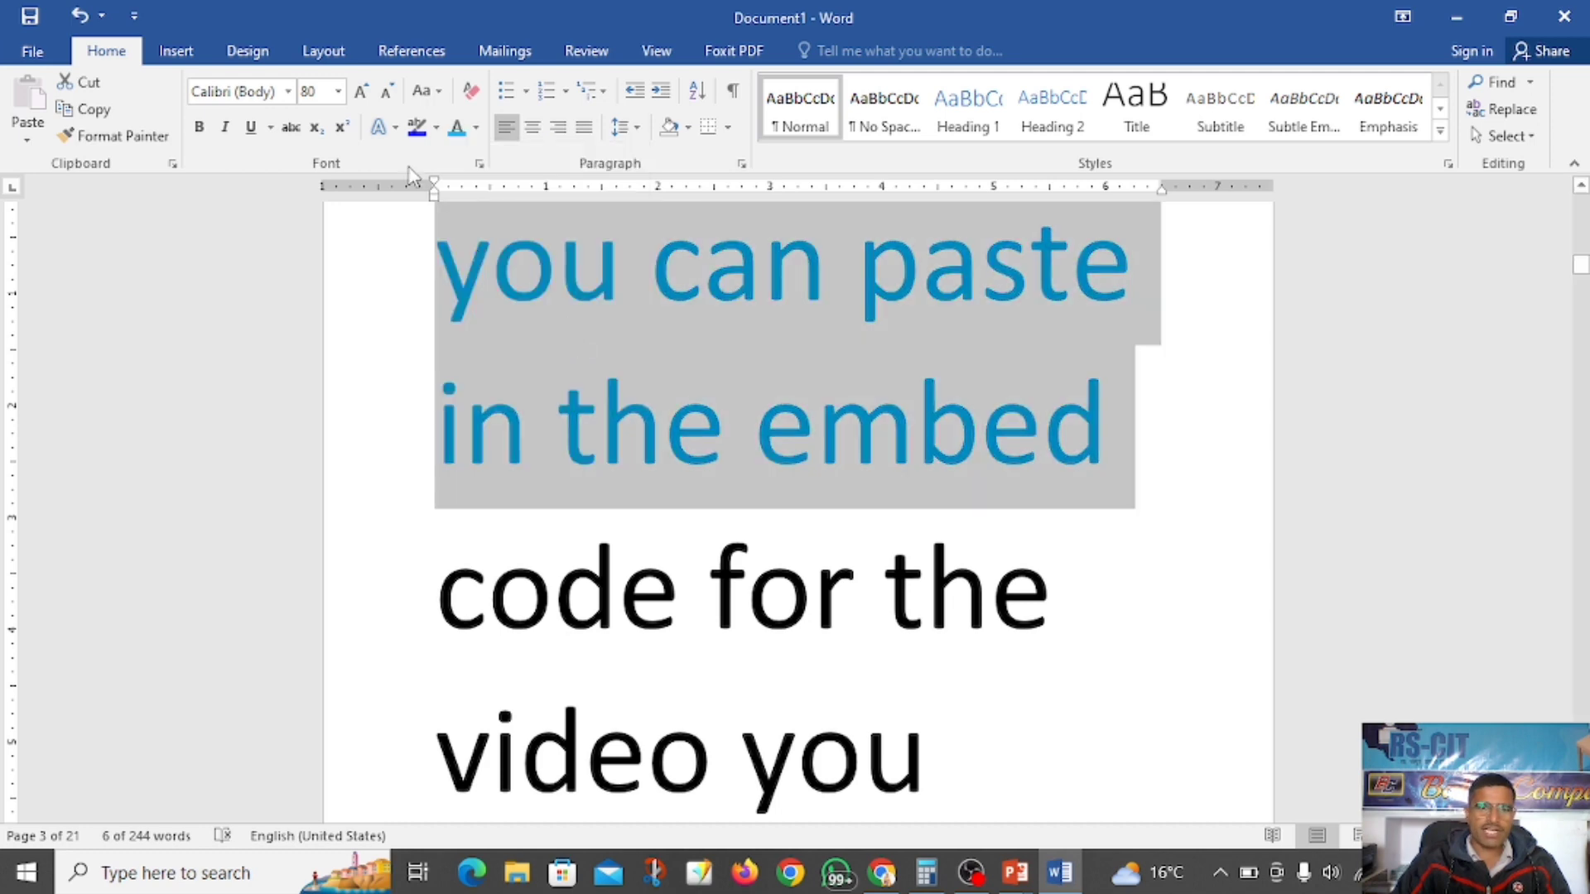
# Try yellow and red as font colors for the words "you can paste in the embed"
pyautogui.click(476, 127)
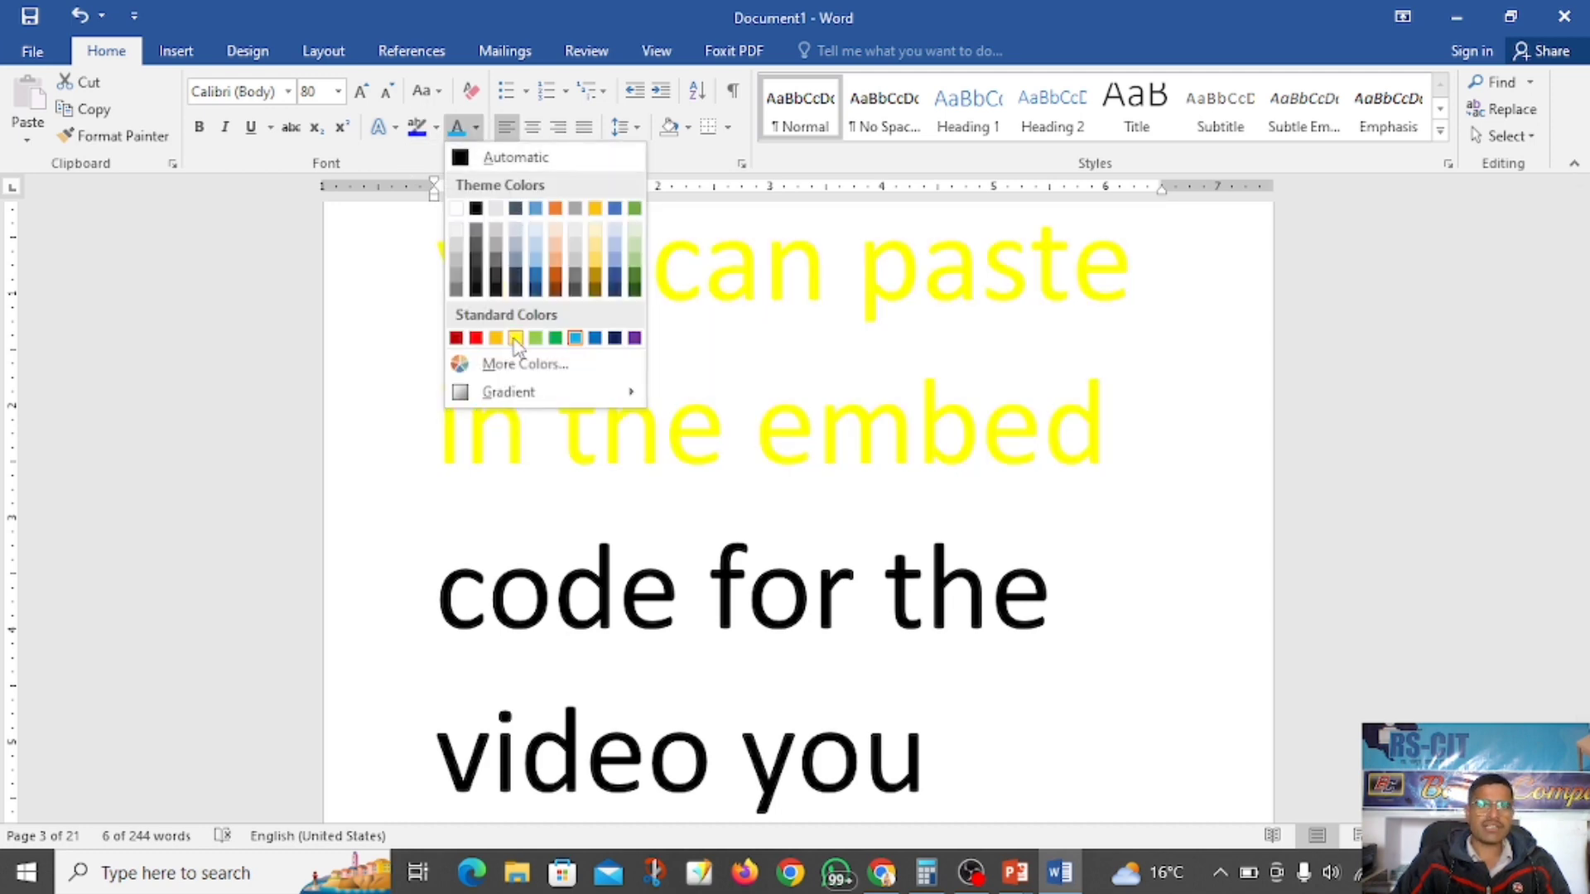
pyautogui.click(515, 341)
pyautogui.click(476, 127)
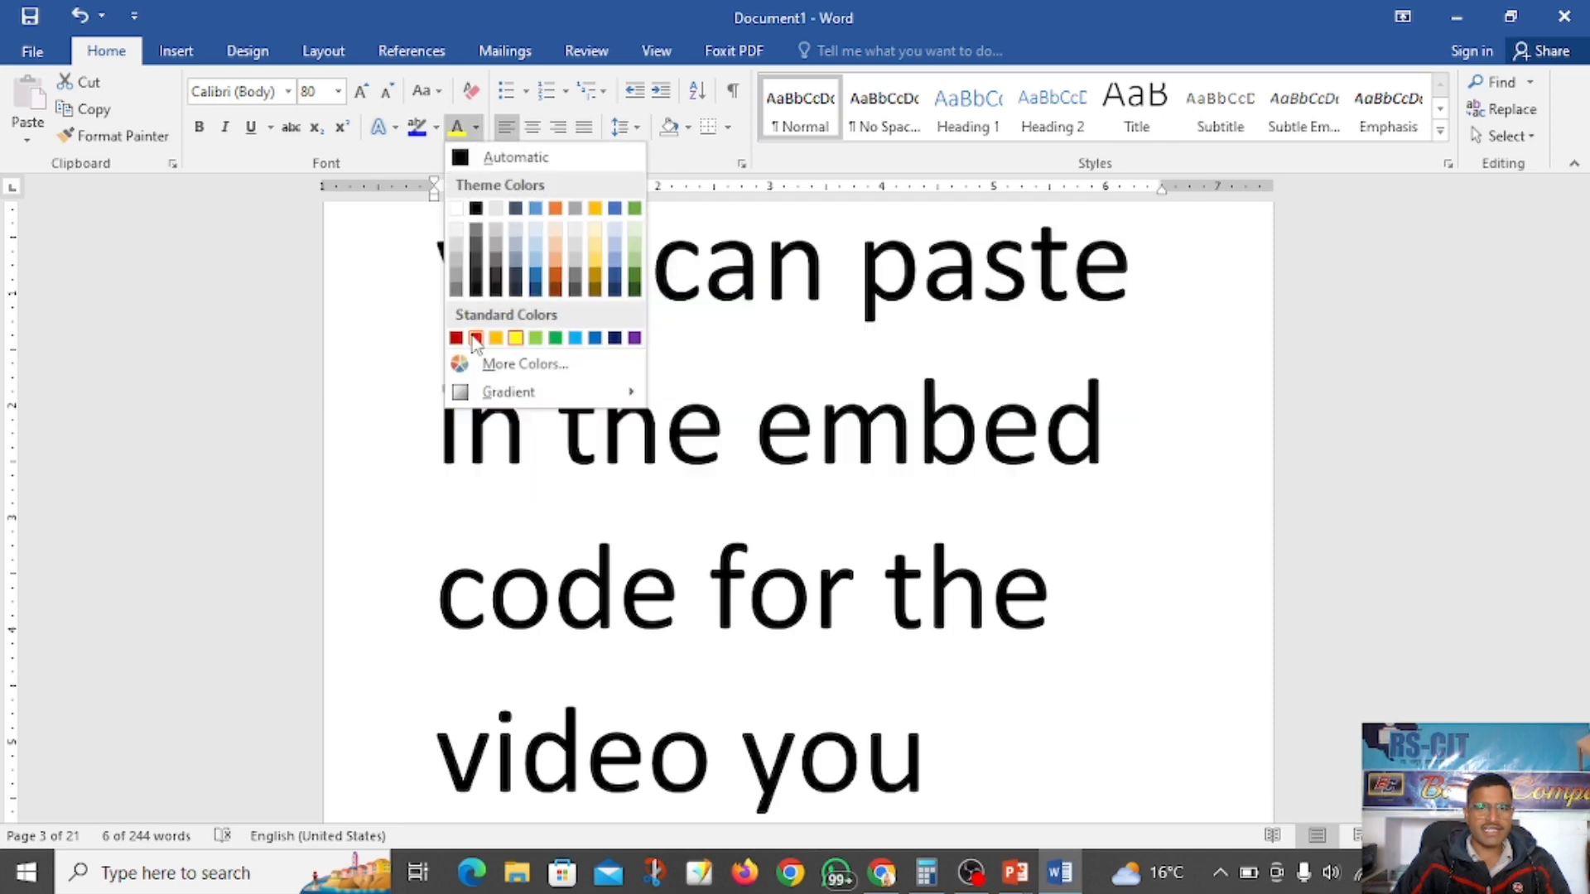
pyautogui.click(476, 338)
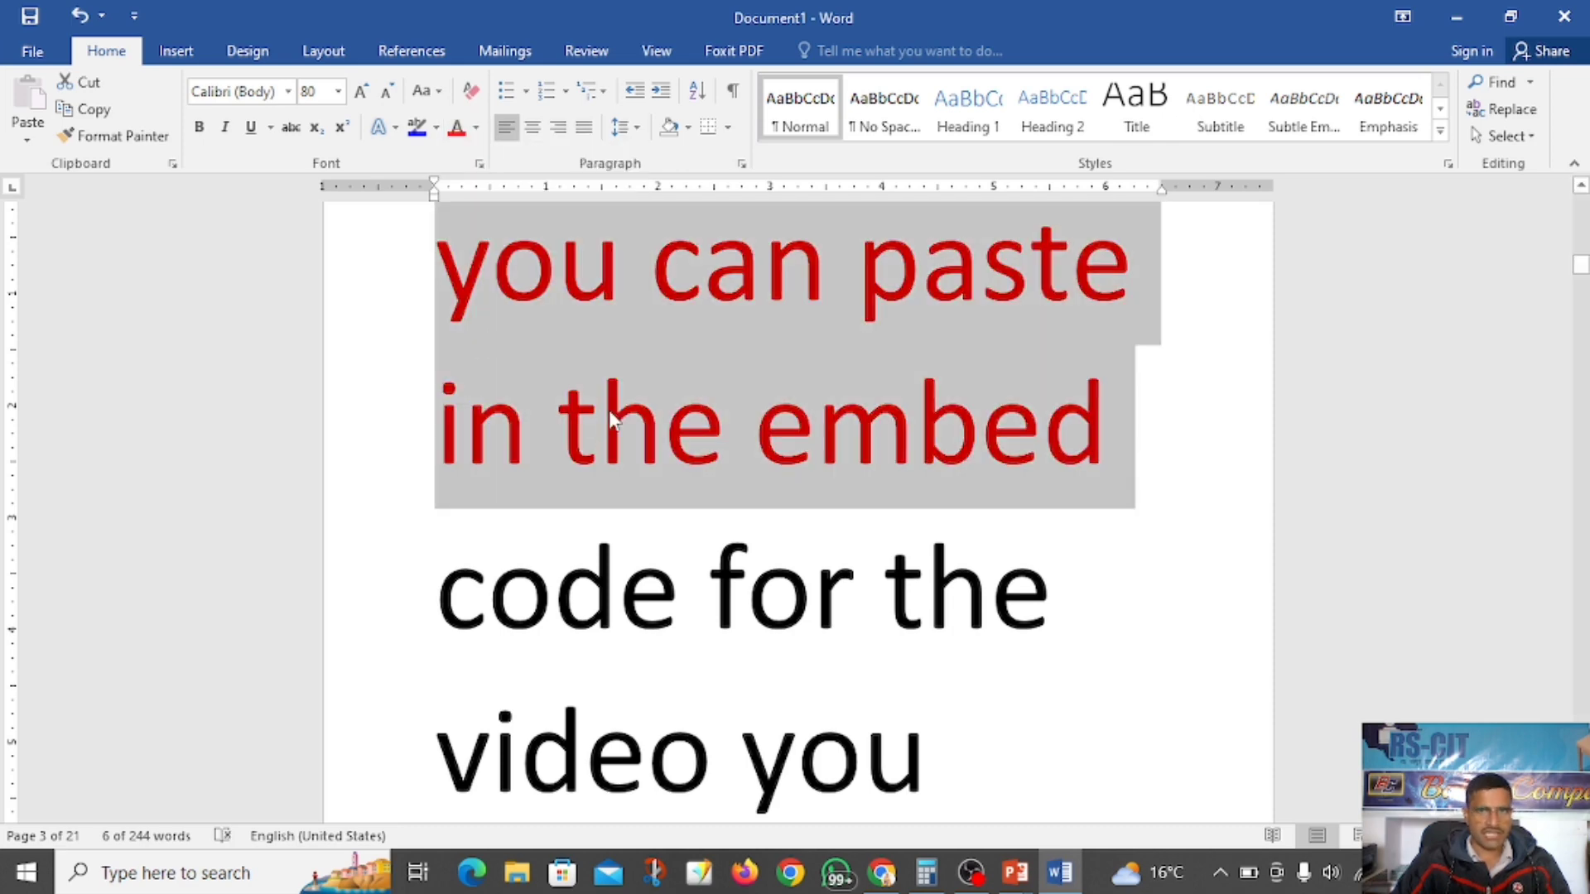
# Give the words "you can paste in the embed" a custom font color with RGB 232, 103, 235
pyautogui.scroll(1, 639, 385)
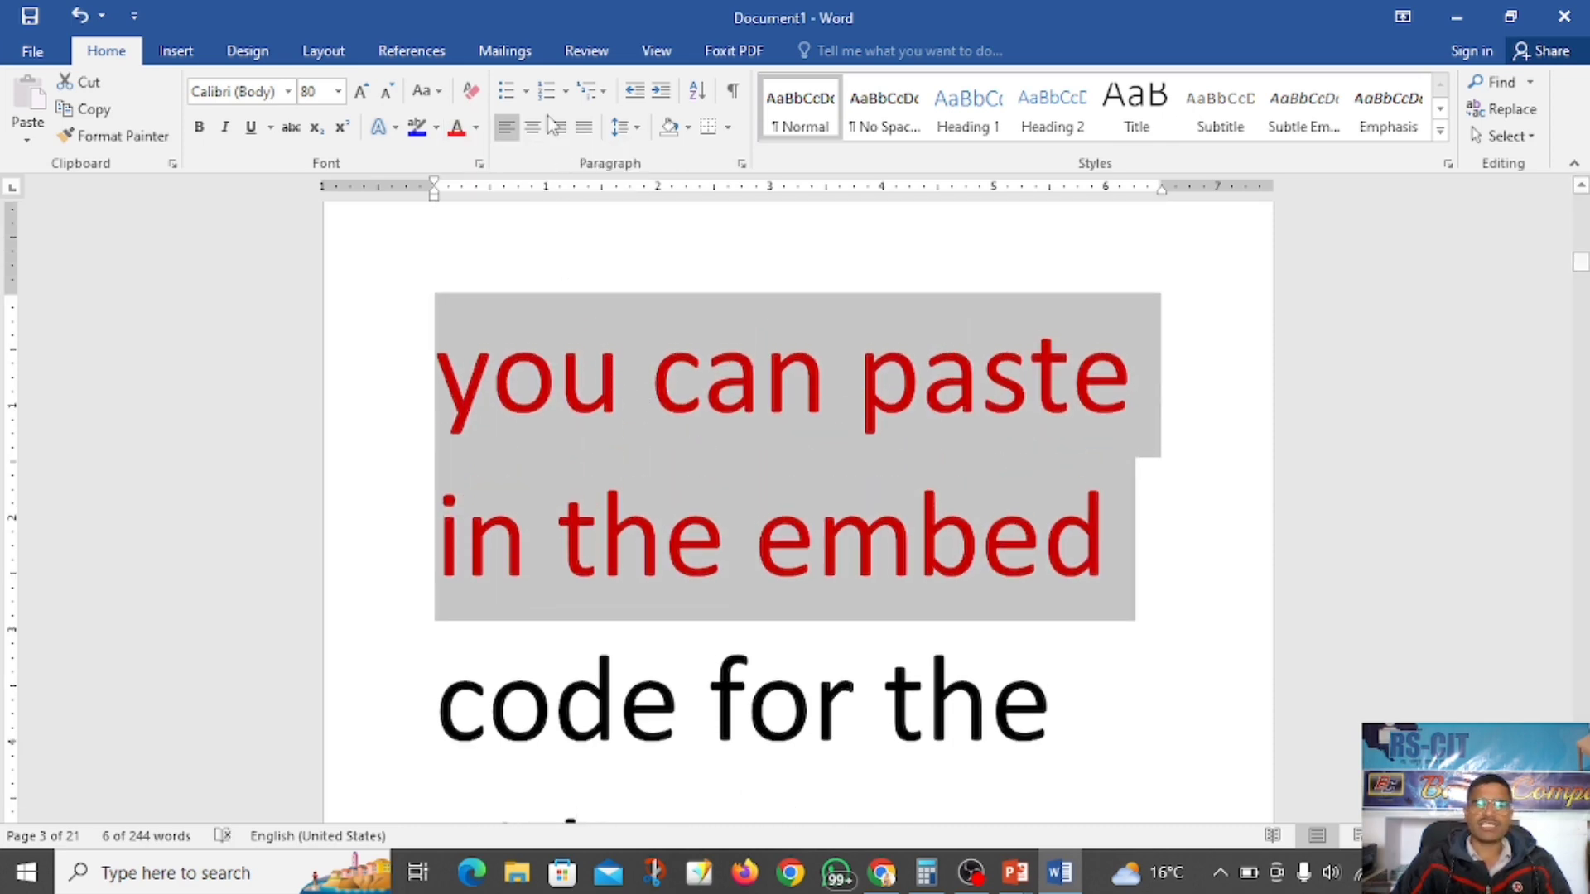
pyautogui.click(476, 128)
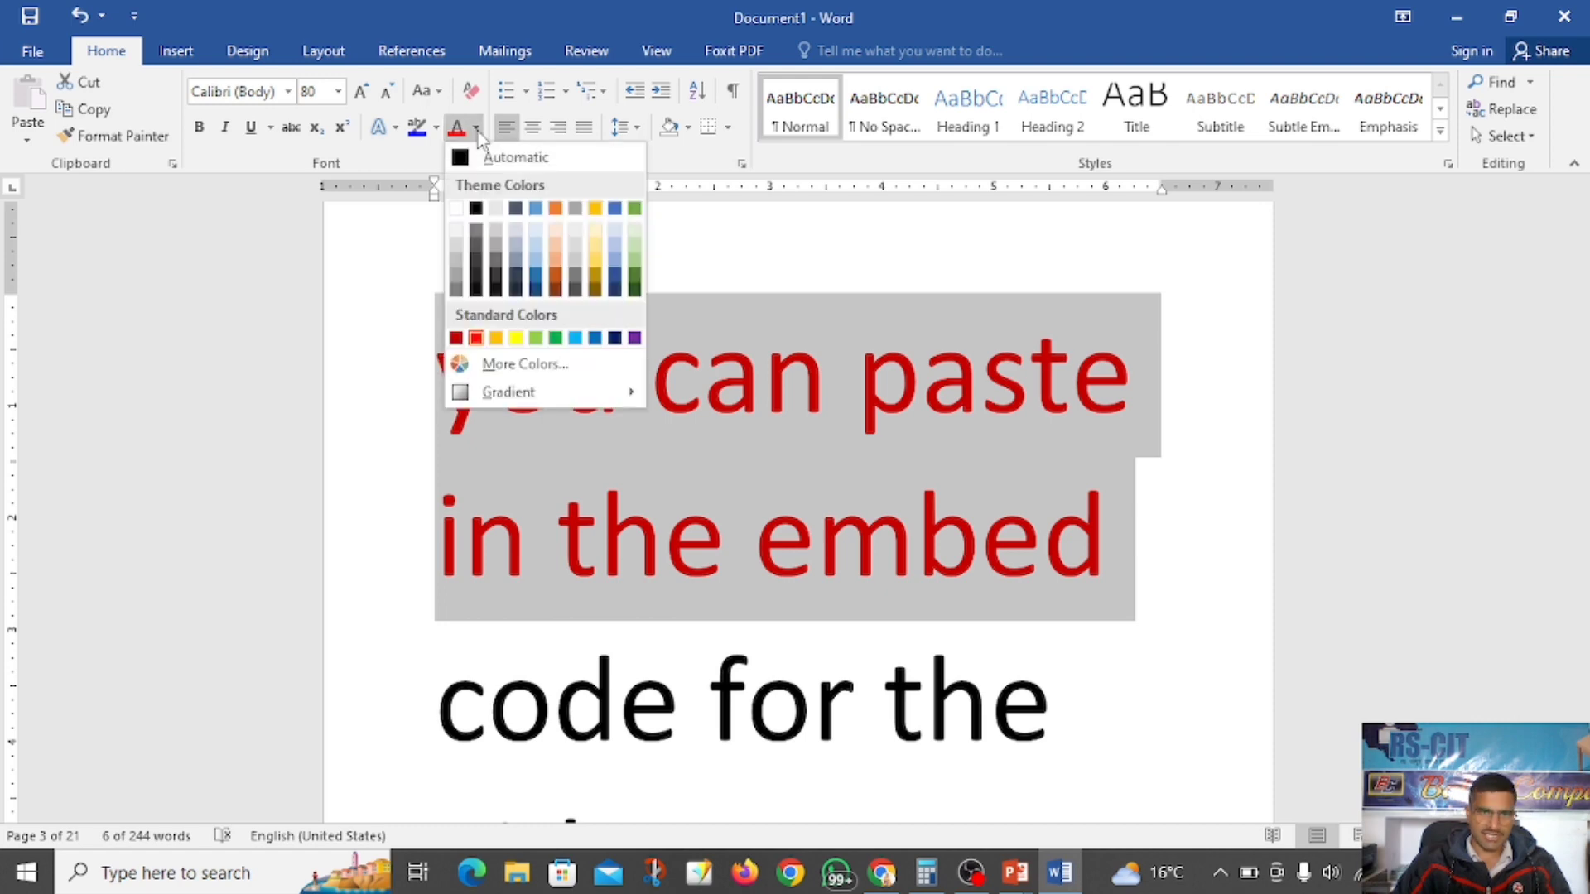
pyautogui.click(508, 362)
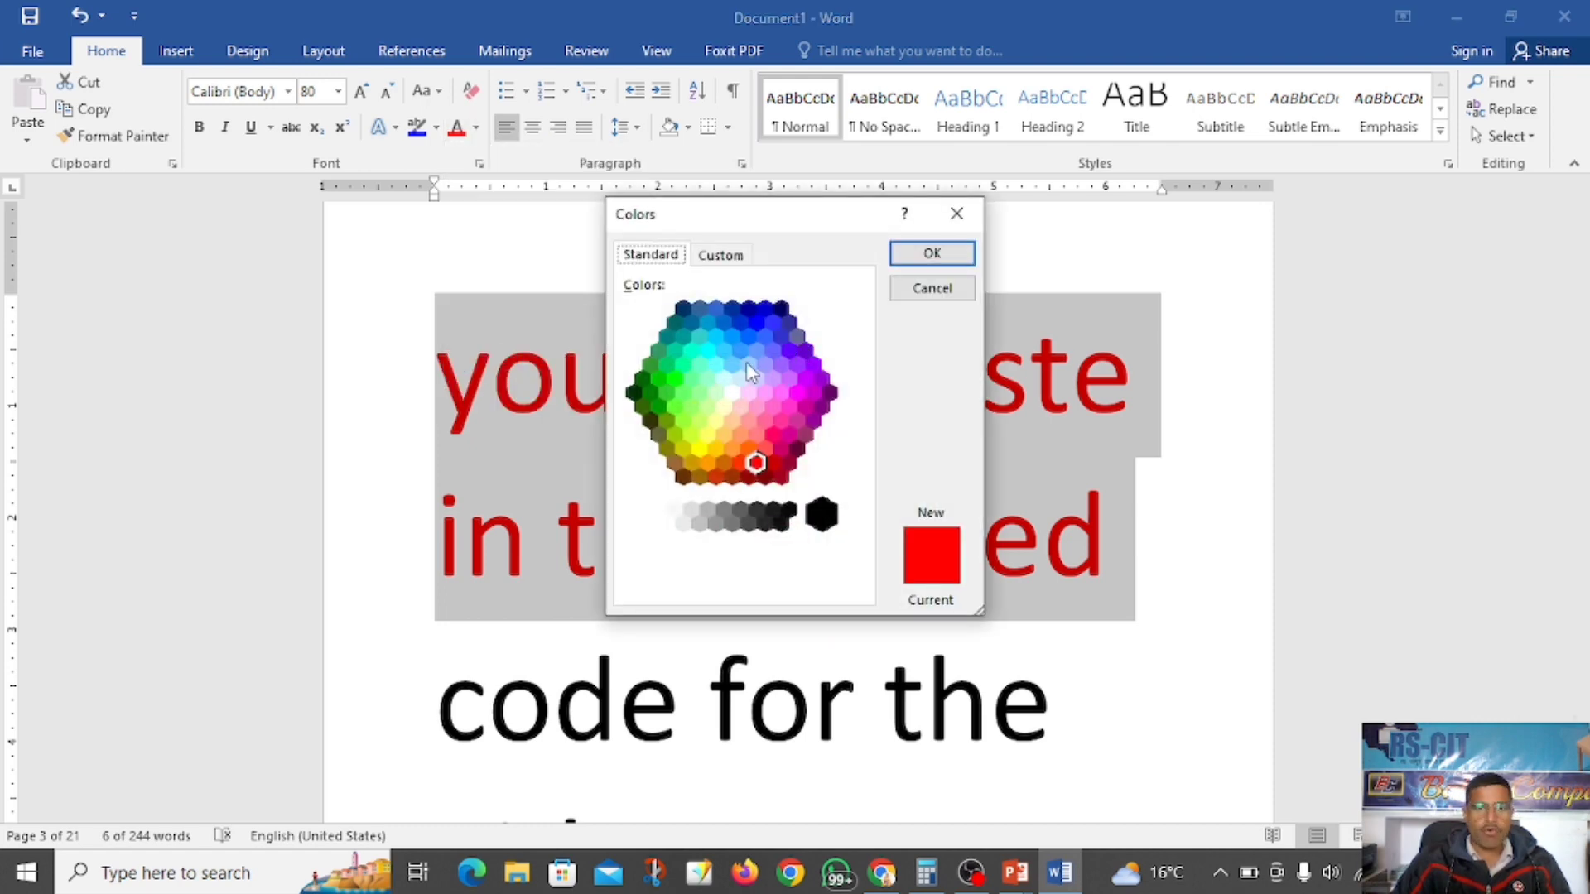
pyautogui.click(747, 364)
pyautogui.click(720, 254)
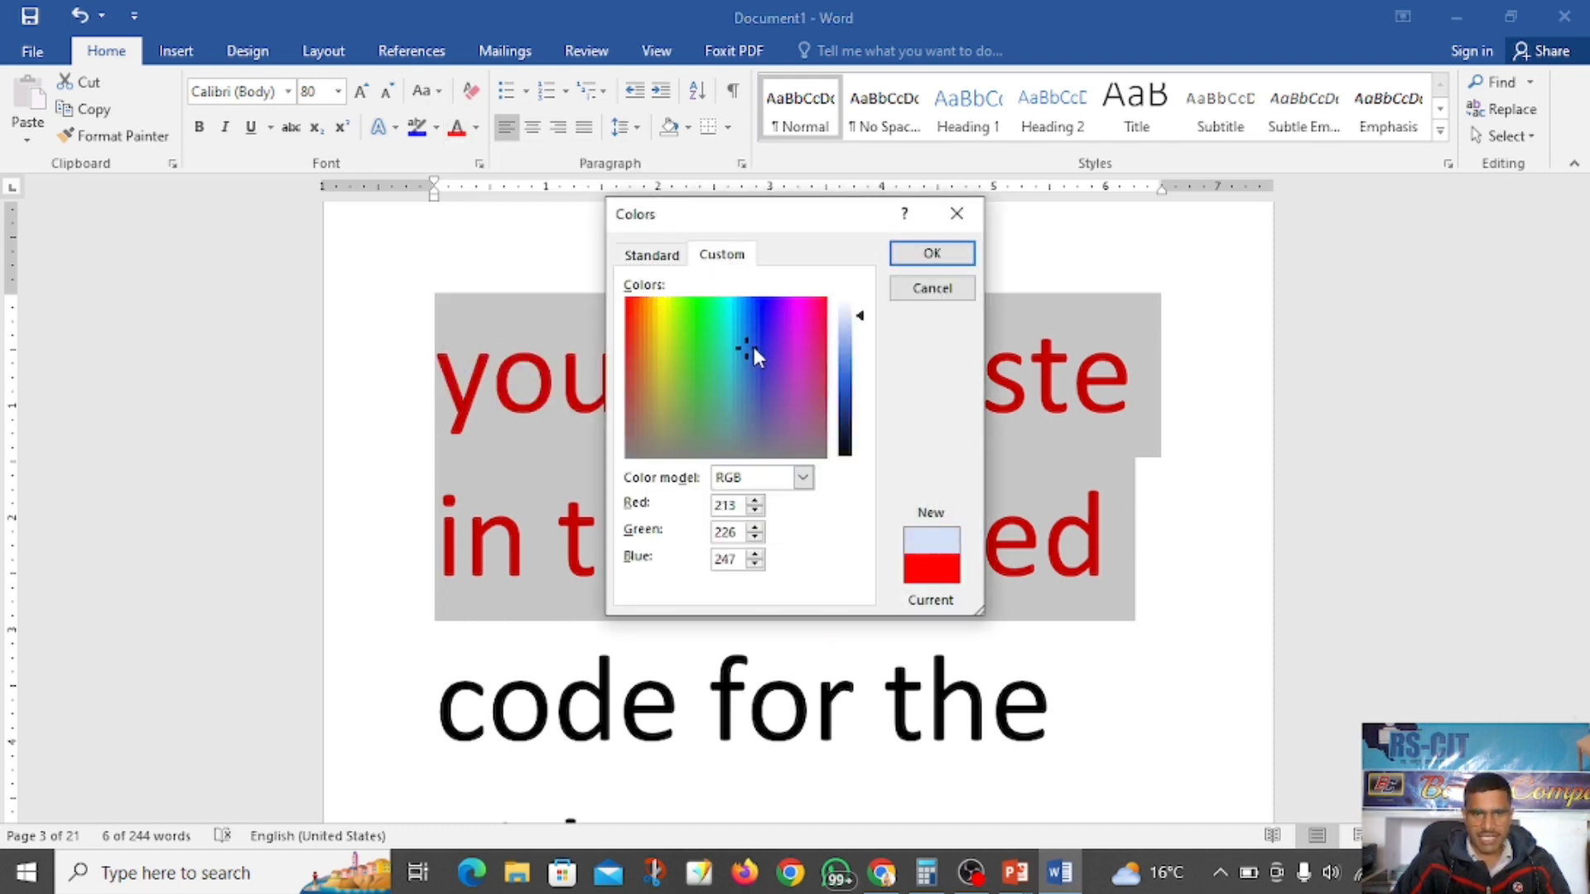
pyautogui.moveTo(754, 348); pyautogui.dragTo(856, 357)
pyautogui.click(932, 253)
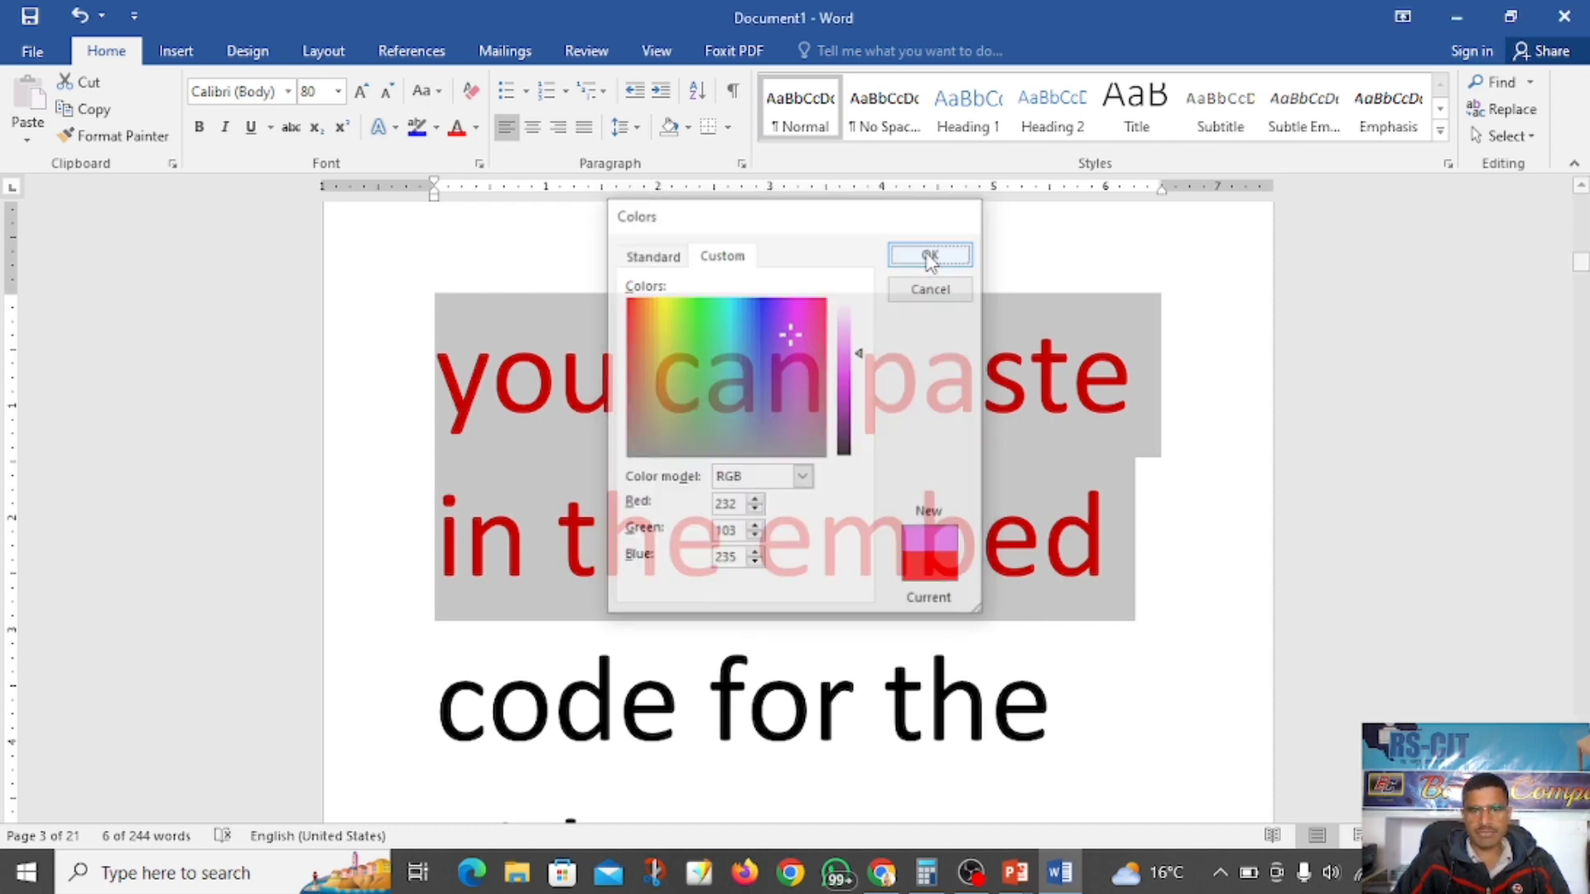
# Change the text fill of "you can paste in the embed" to a gradient fill and color its first stop standard orange
pyautogui.click(475, 129)
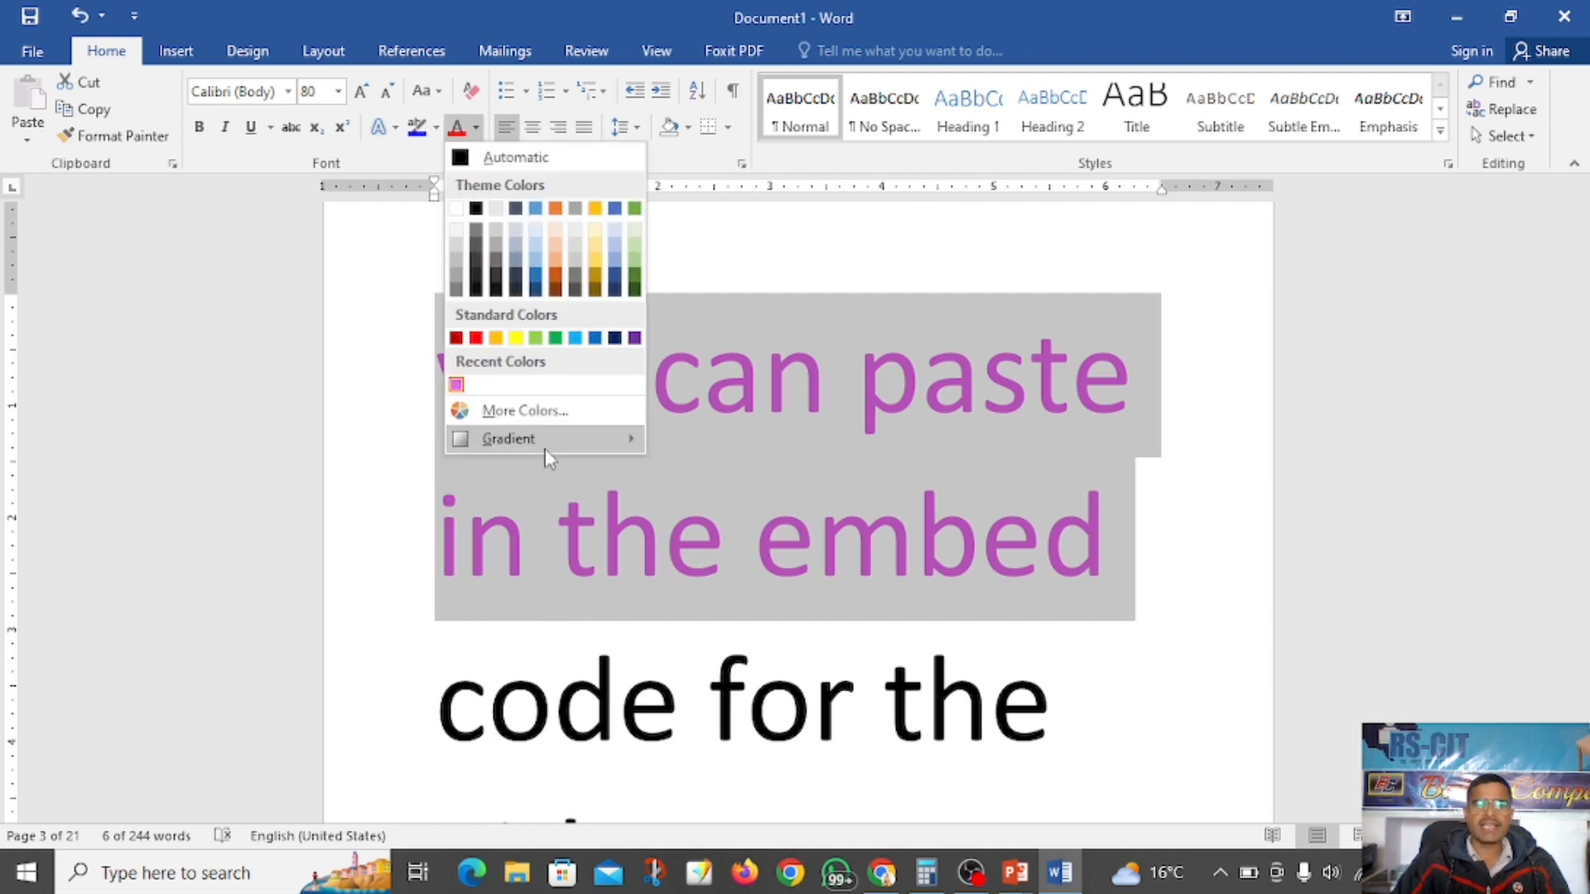
pyautogui.moveTo(514, 445)
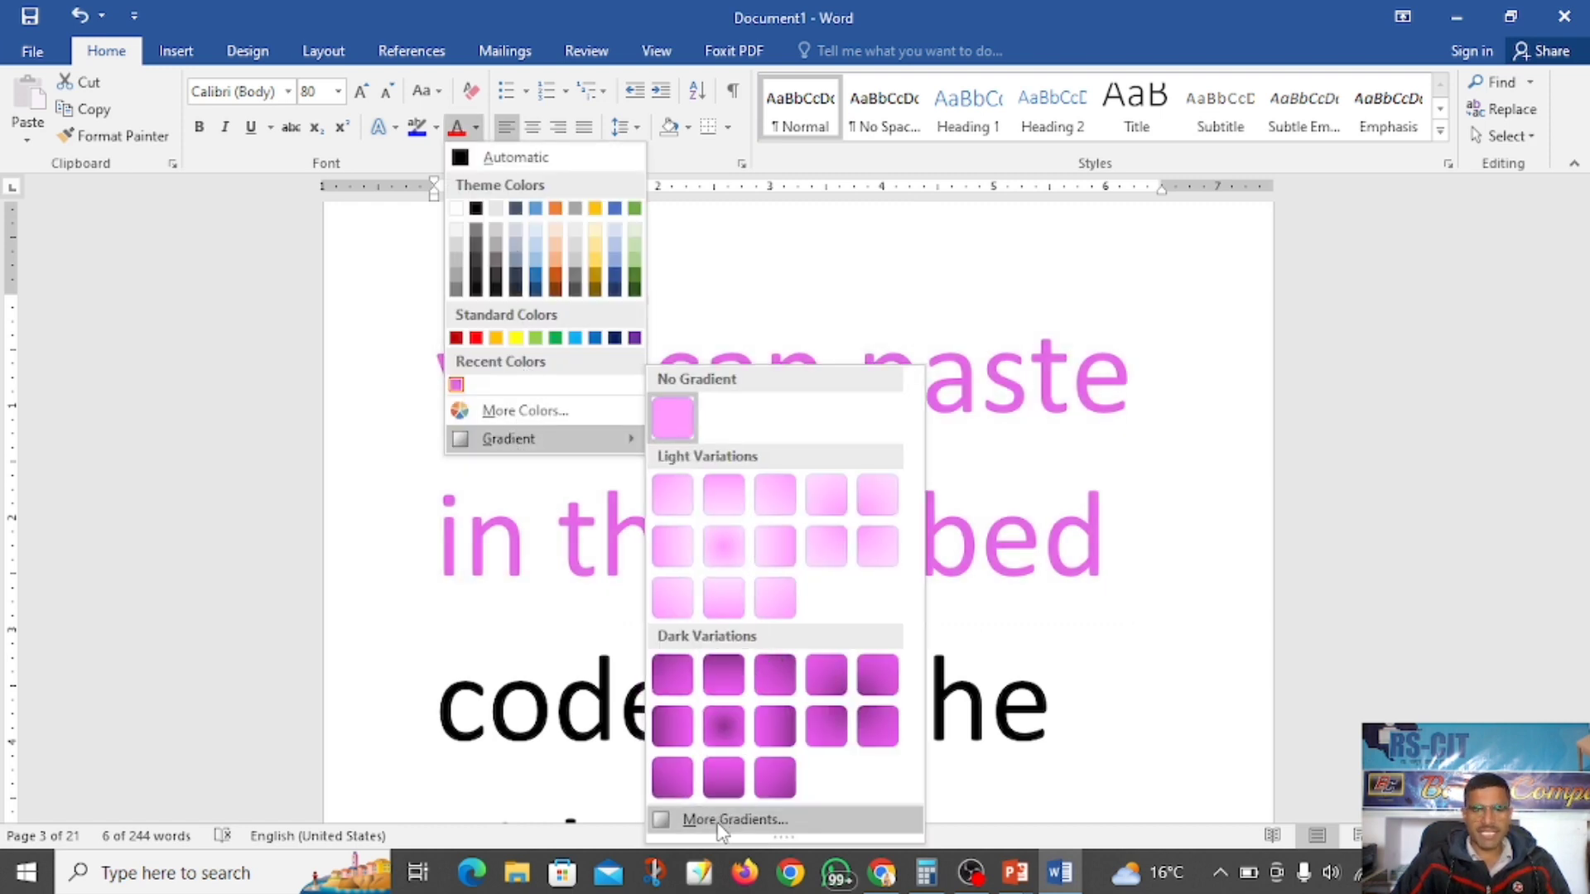
pyautogui.click(896, 465)
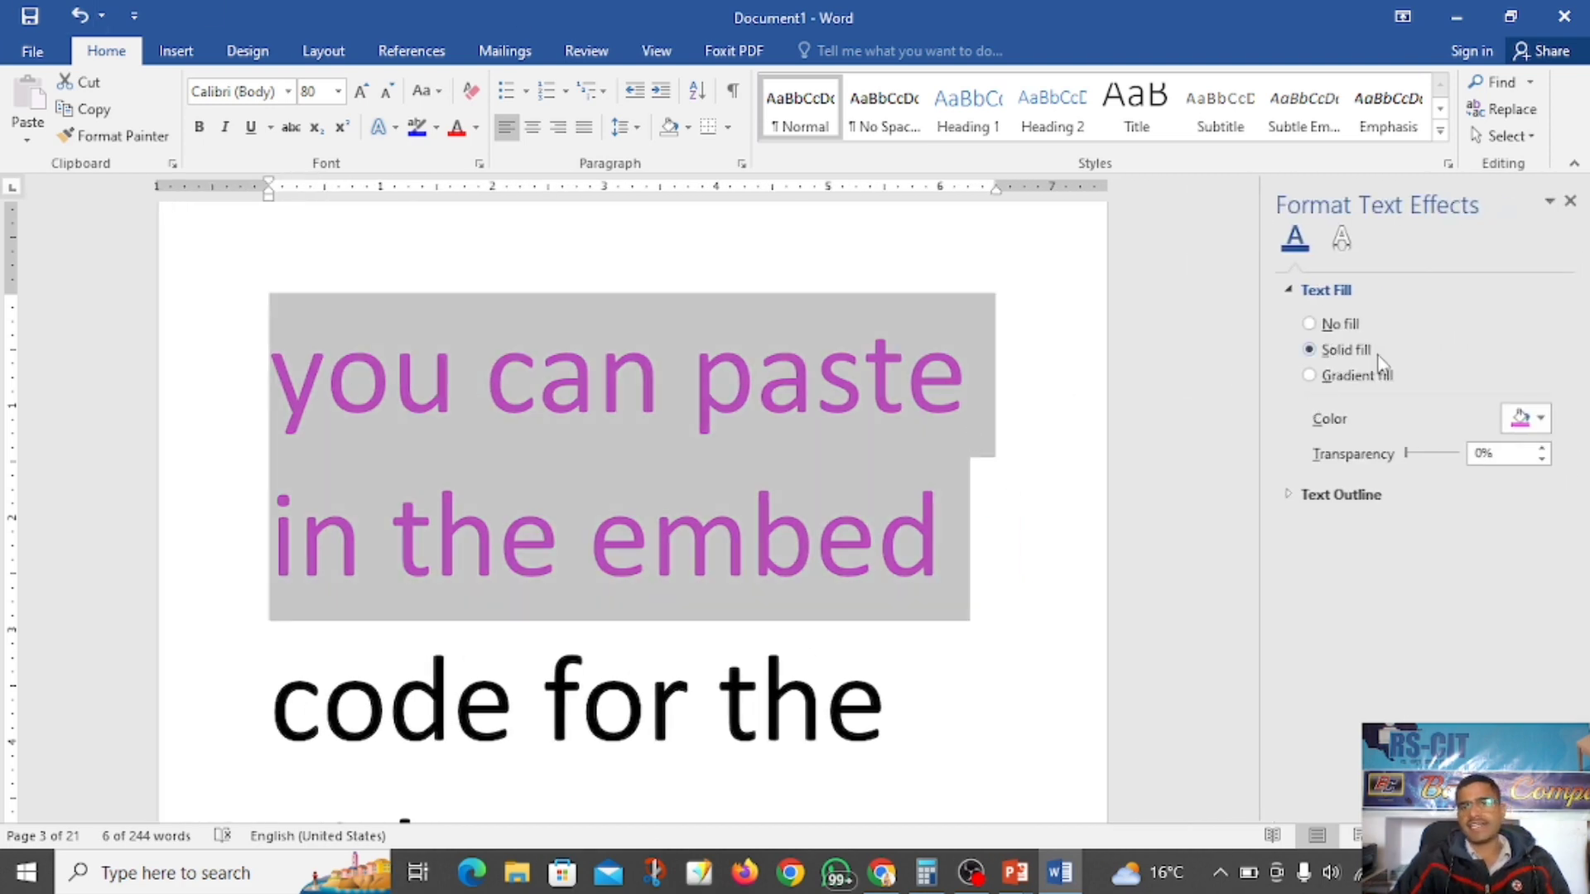
pyautogui.click(1543, 420)
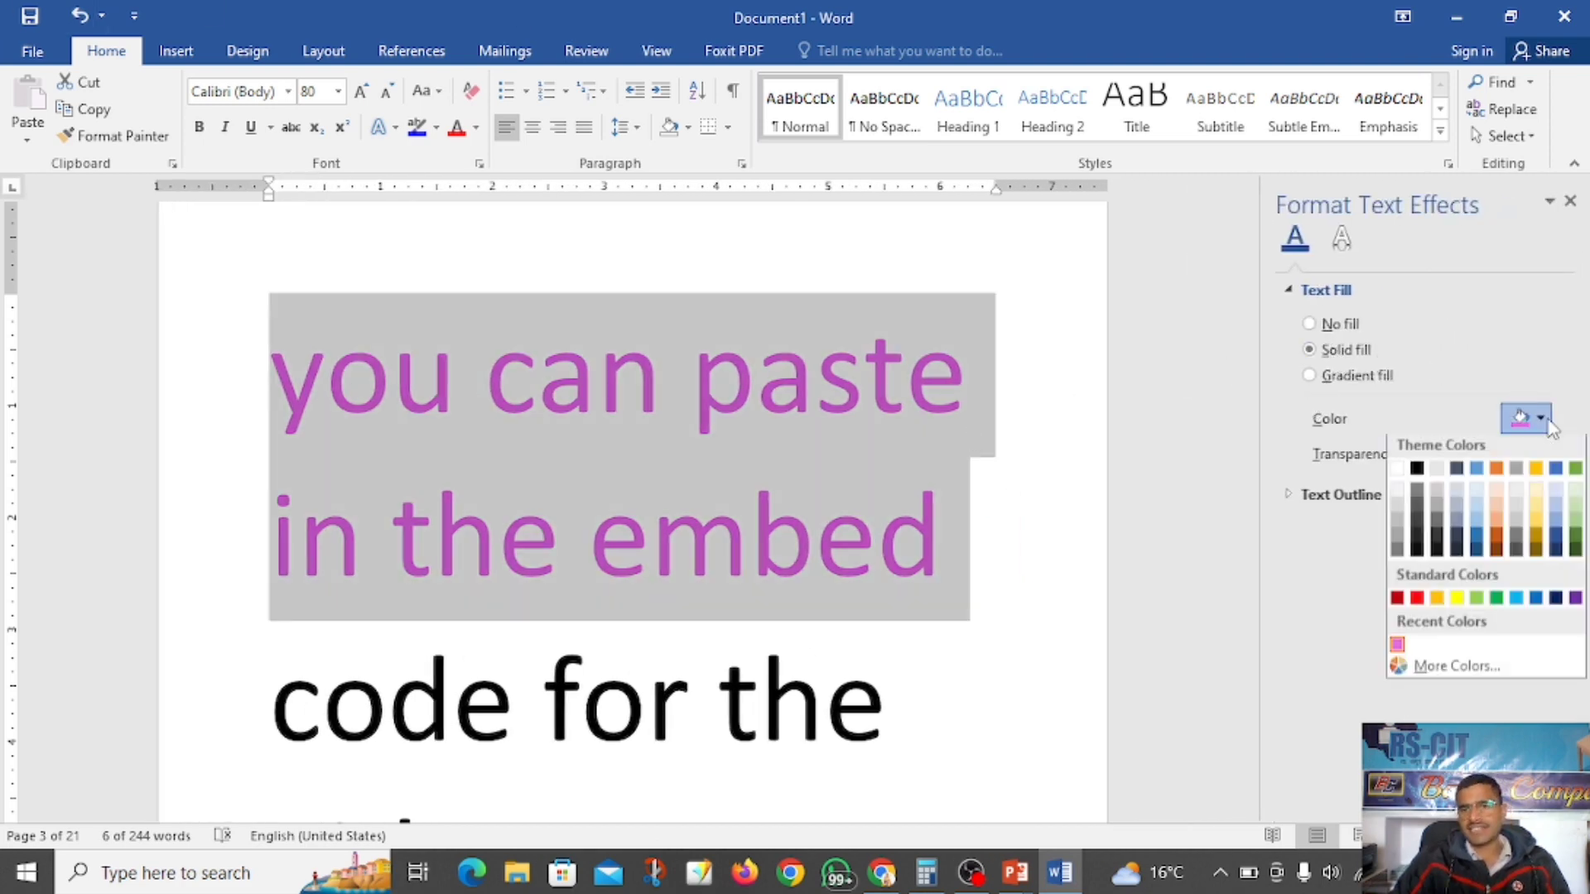
pyautogui.click(1329, 378)
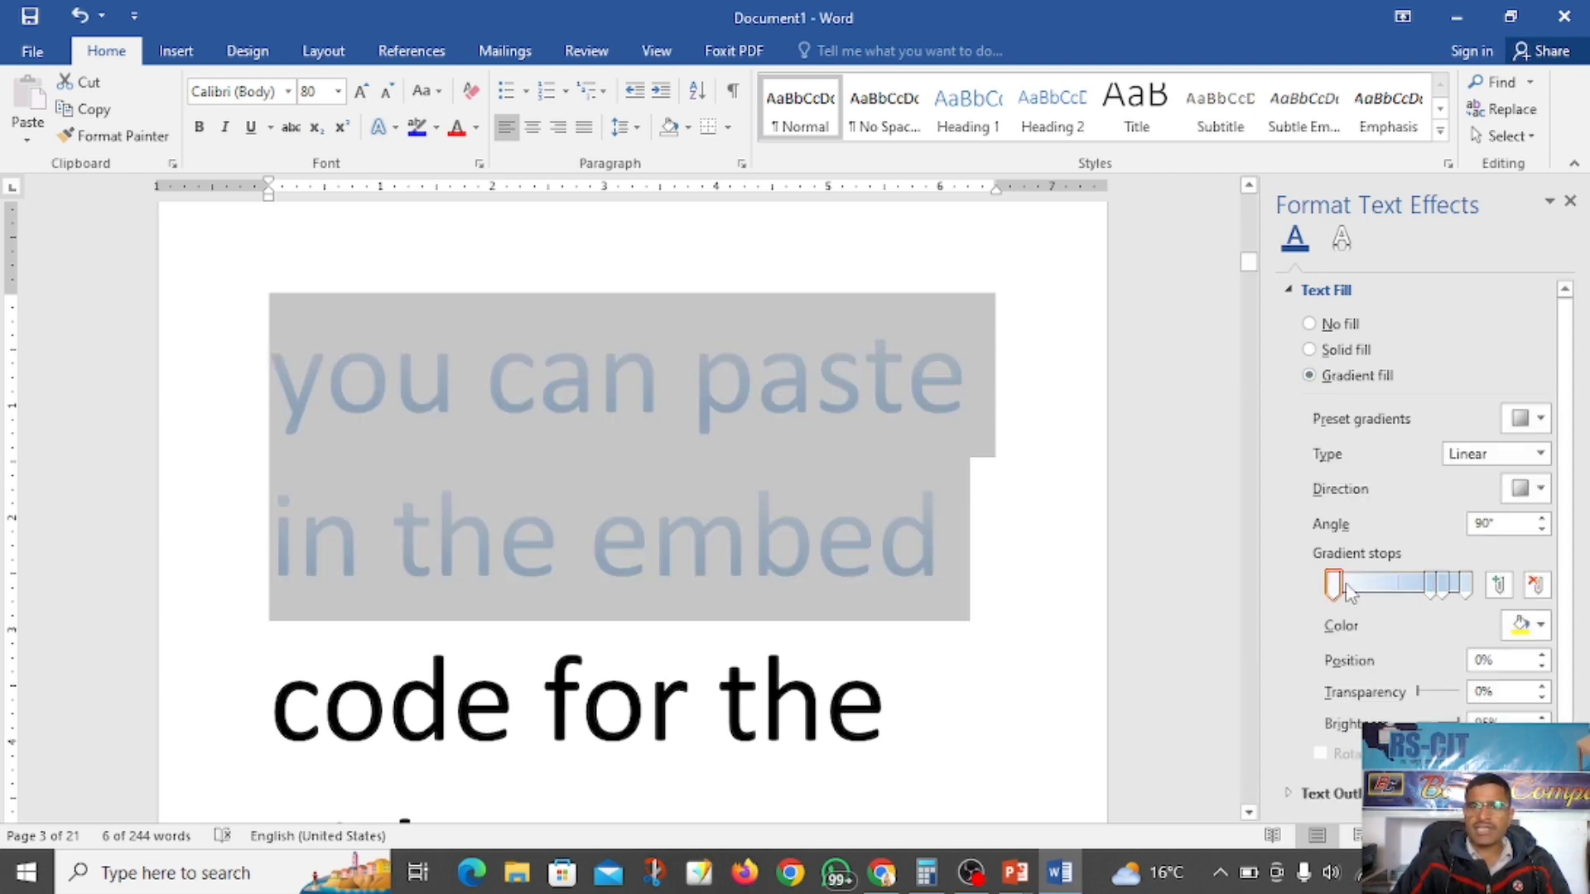
pyautogui.click(1540, 625)
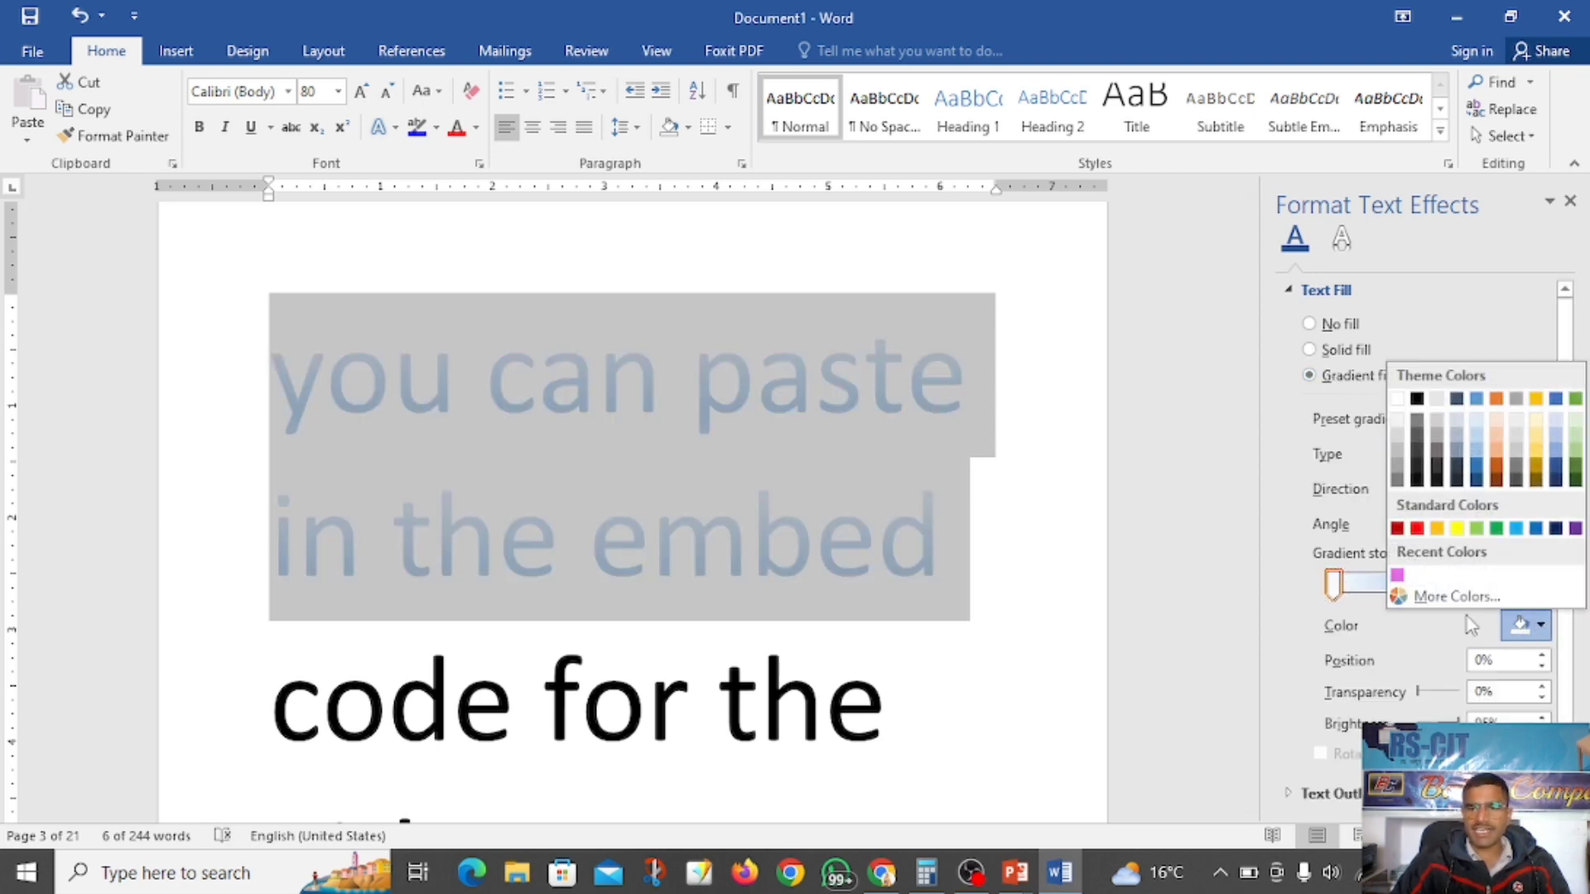
pyautogui.click(1438, 529)
# Move the second gradient stop to 49% and color it standard purple
pyautogui.click(1430, 584)
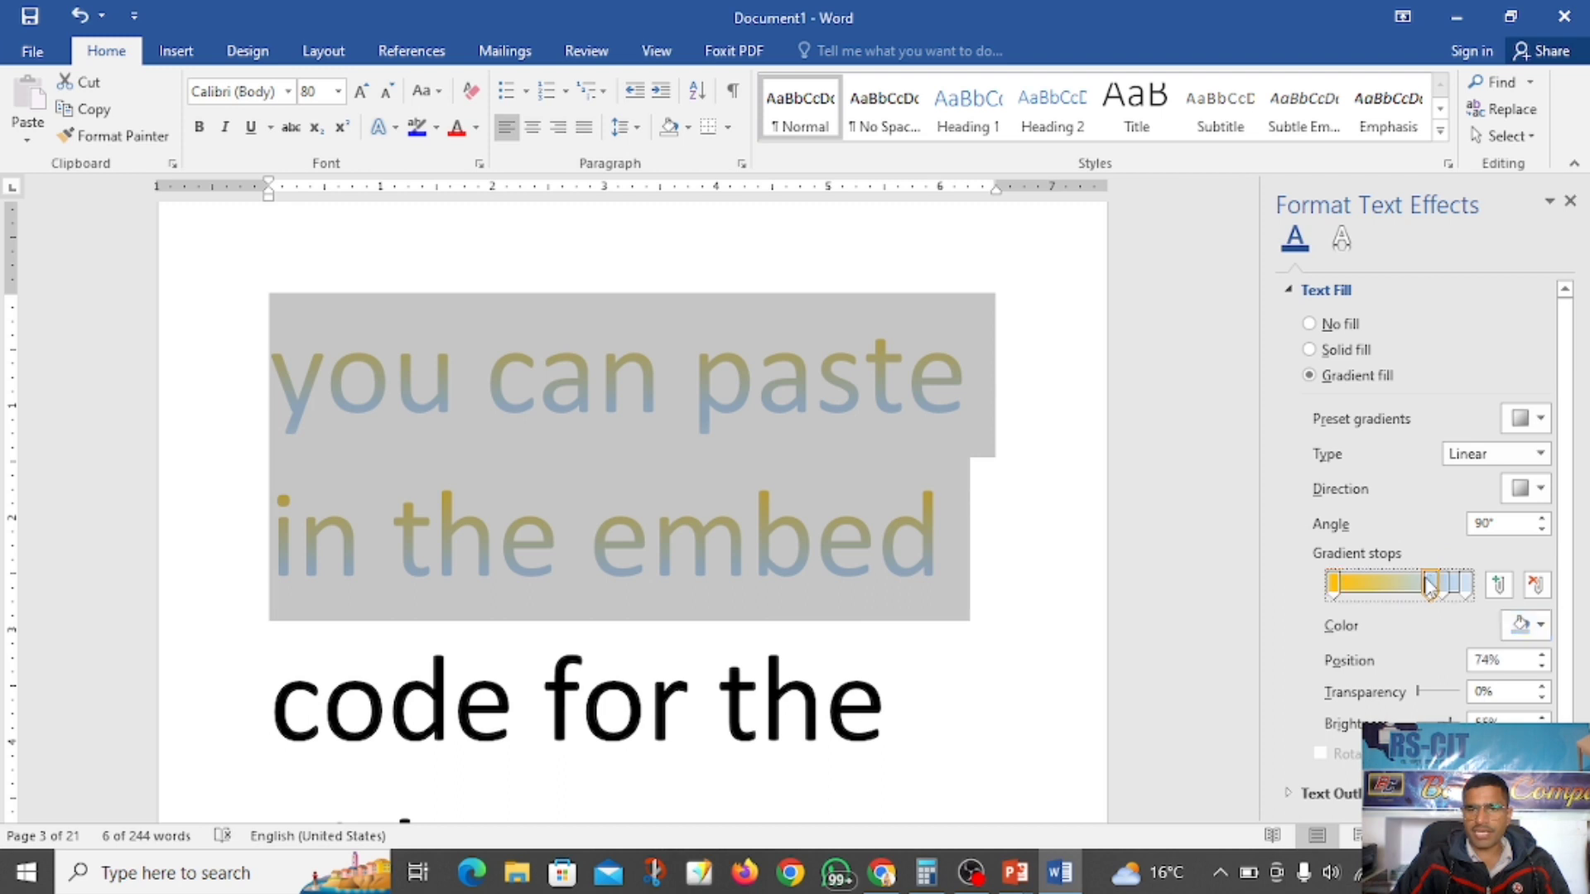
pyautogui.moveTo(1430, 584); pyautogui.dragTo(1399, 587)
pyautogui.click(1540, 625)
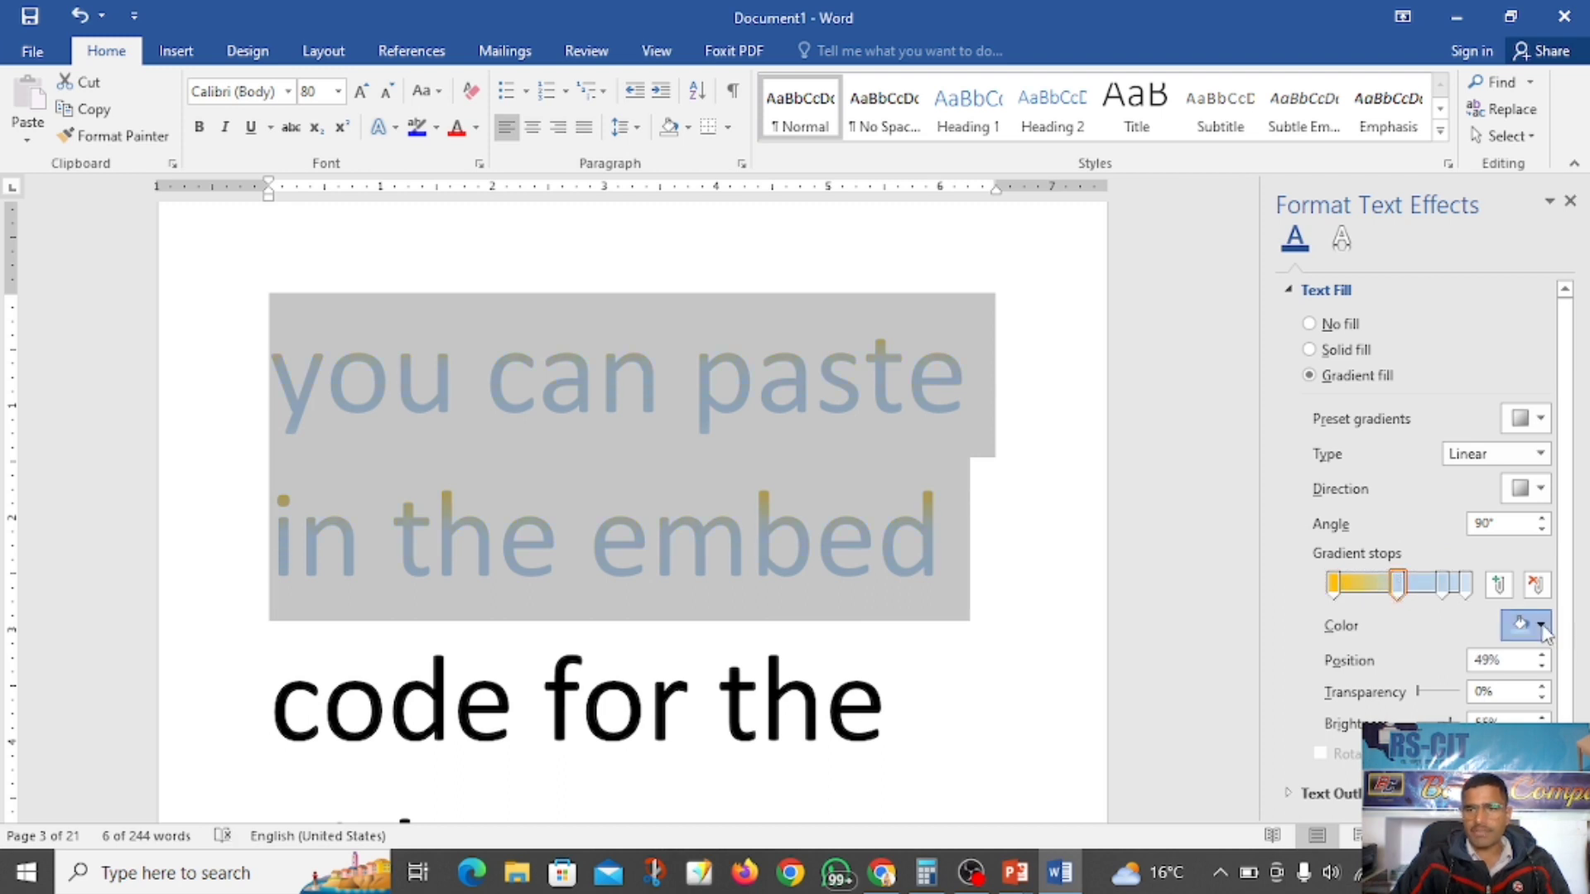
pyautogui.click(1575, 529)
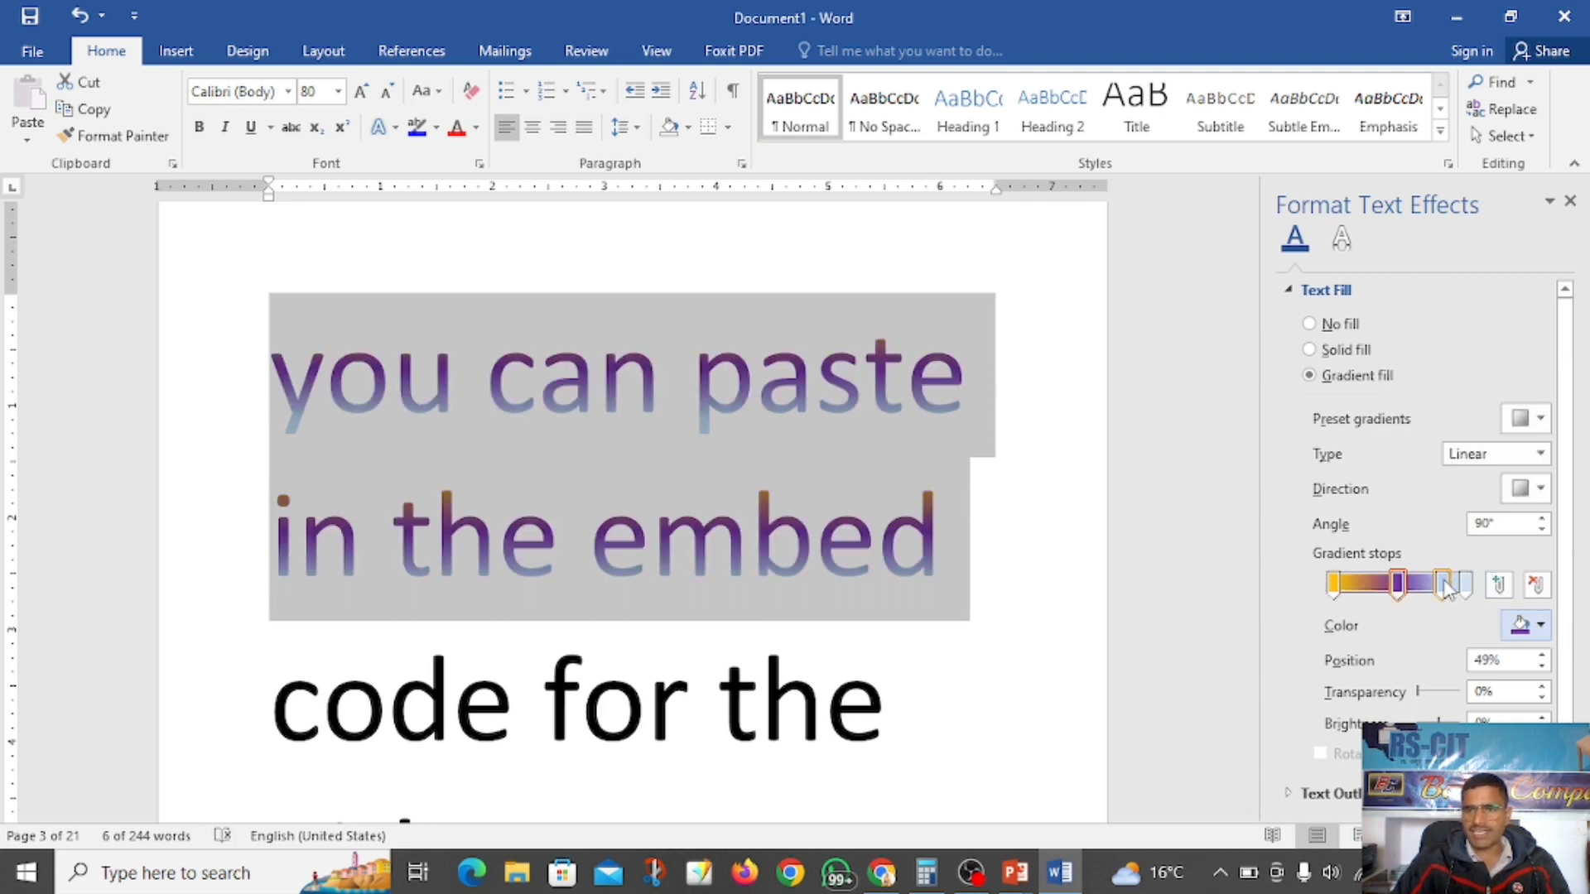
# Color the third gradient stop theme orange and shift the stops after the first toward the start, placing the last one at 80%
pyautogui.click(1443, 585)
pyautogui.click(1521, 621)
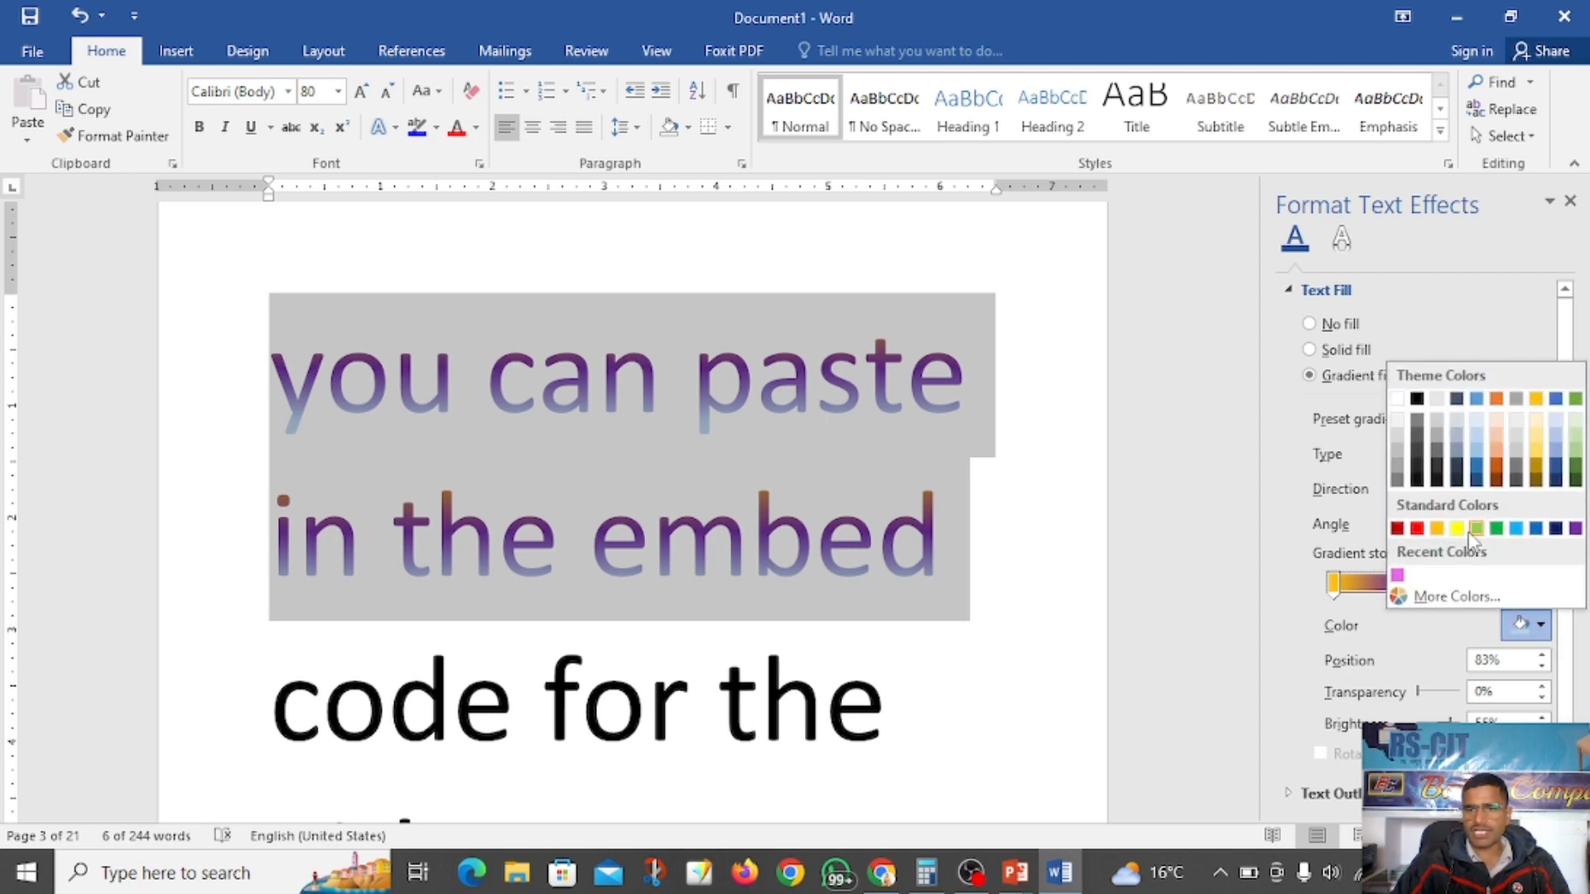
pyautogui.click(1493, 404)
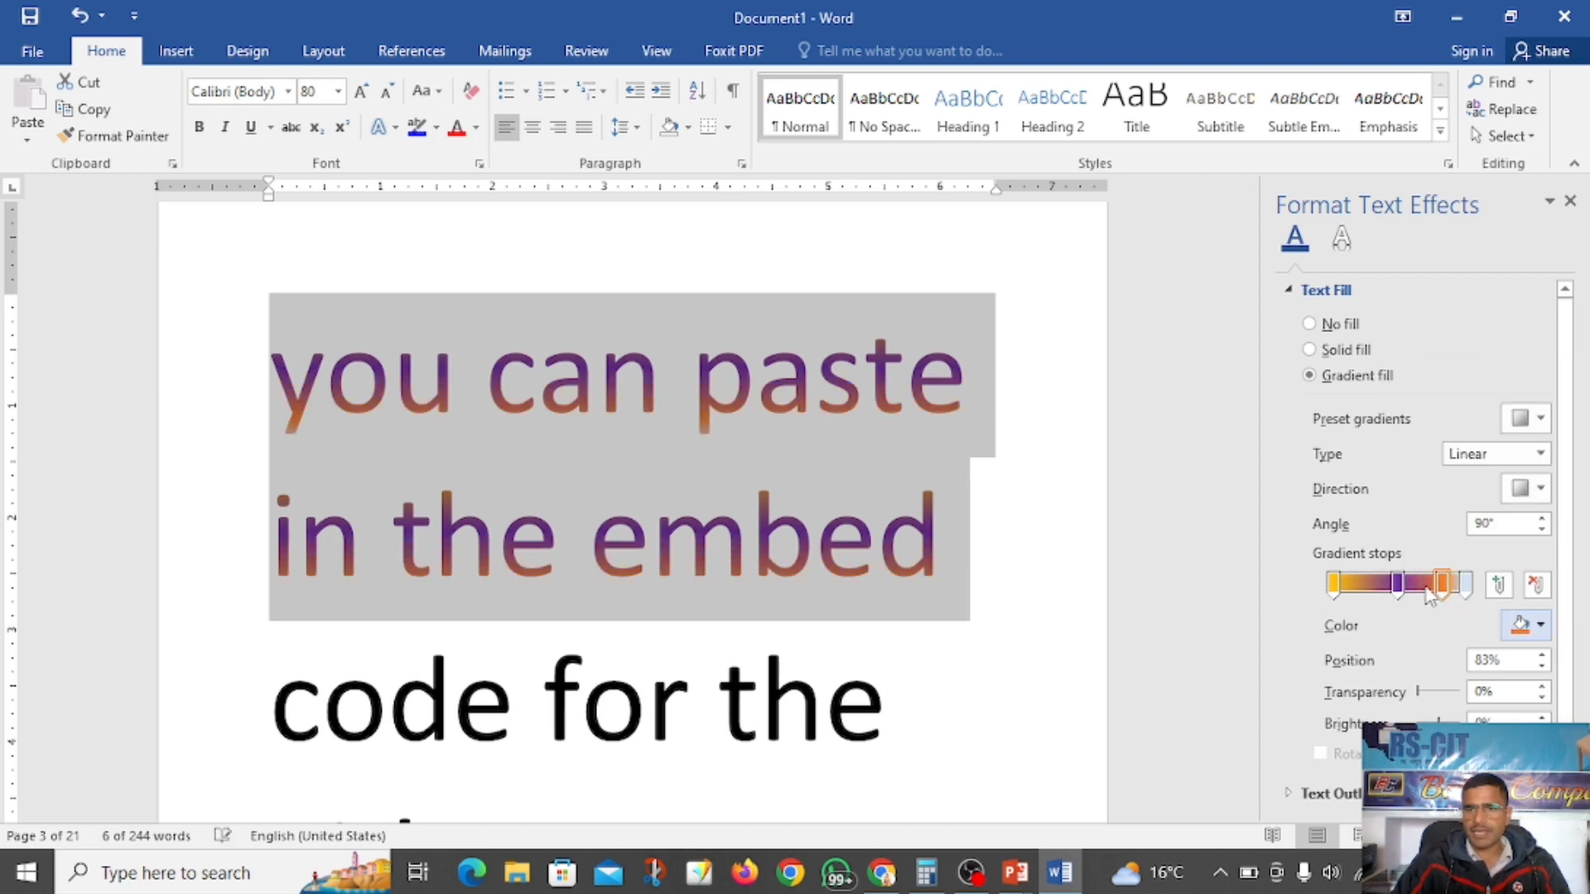
pyautogui.moveTo(1396, 585); pyautogui.dragTo(1447, 587)
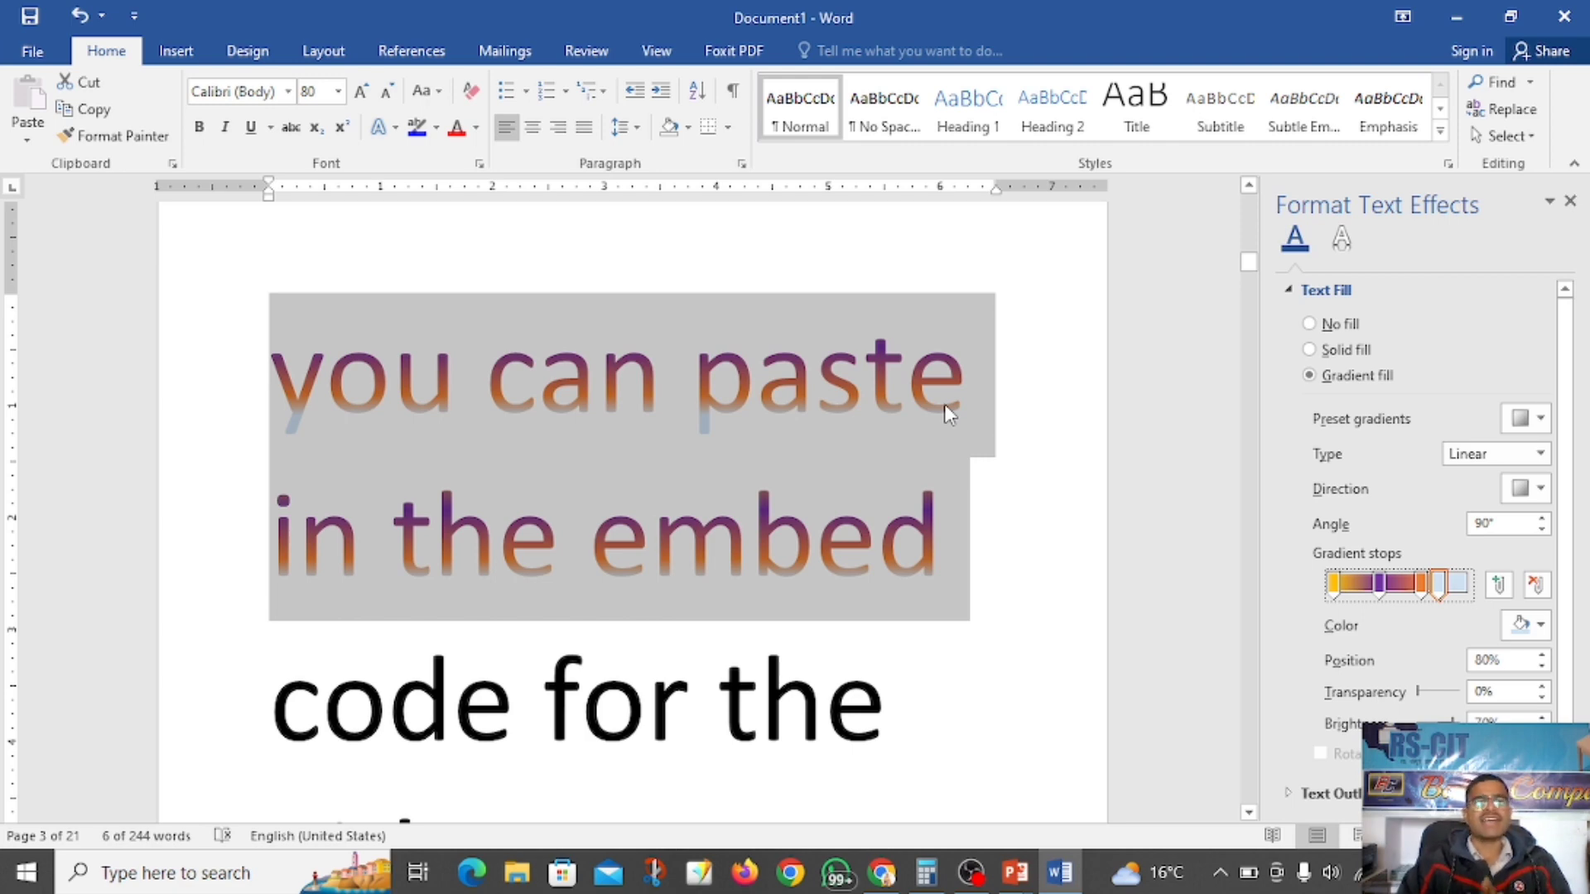
pyautogui.click(1540, 419)
pyautogui.click(1466, 395)
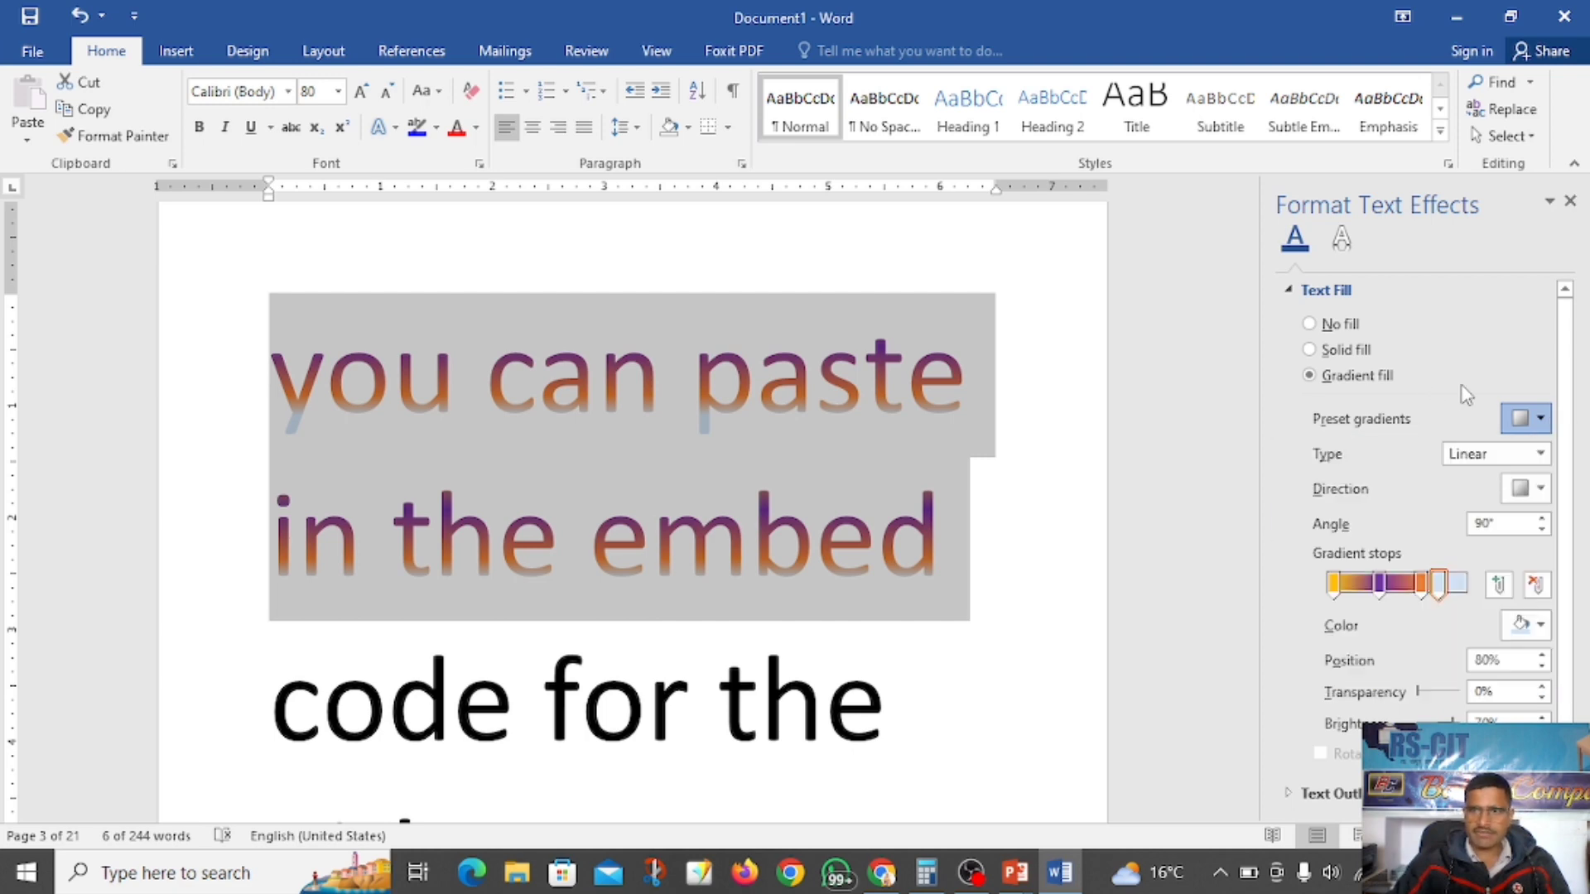
pyautogui.click(1542, 490)
pyautogui.click(1455, 546)
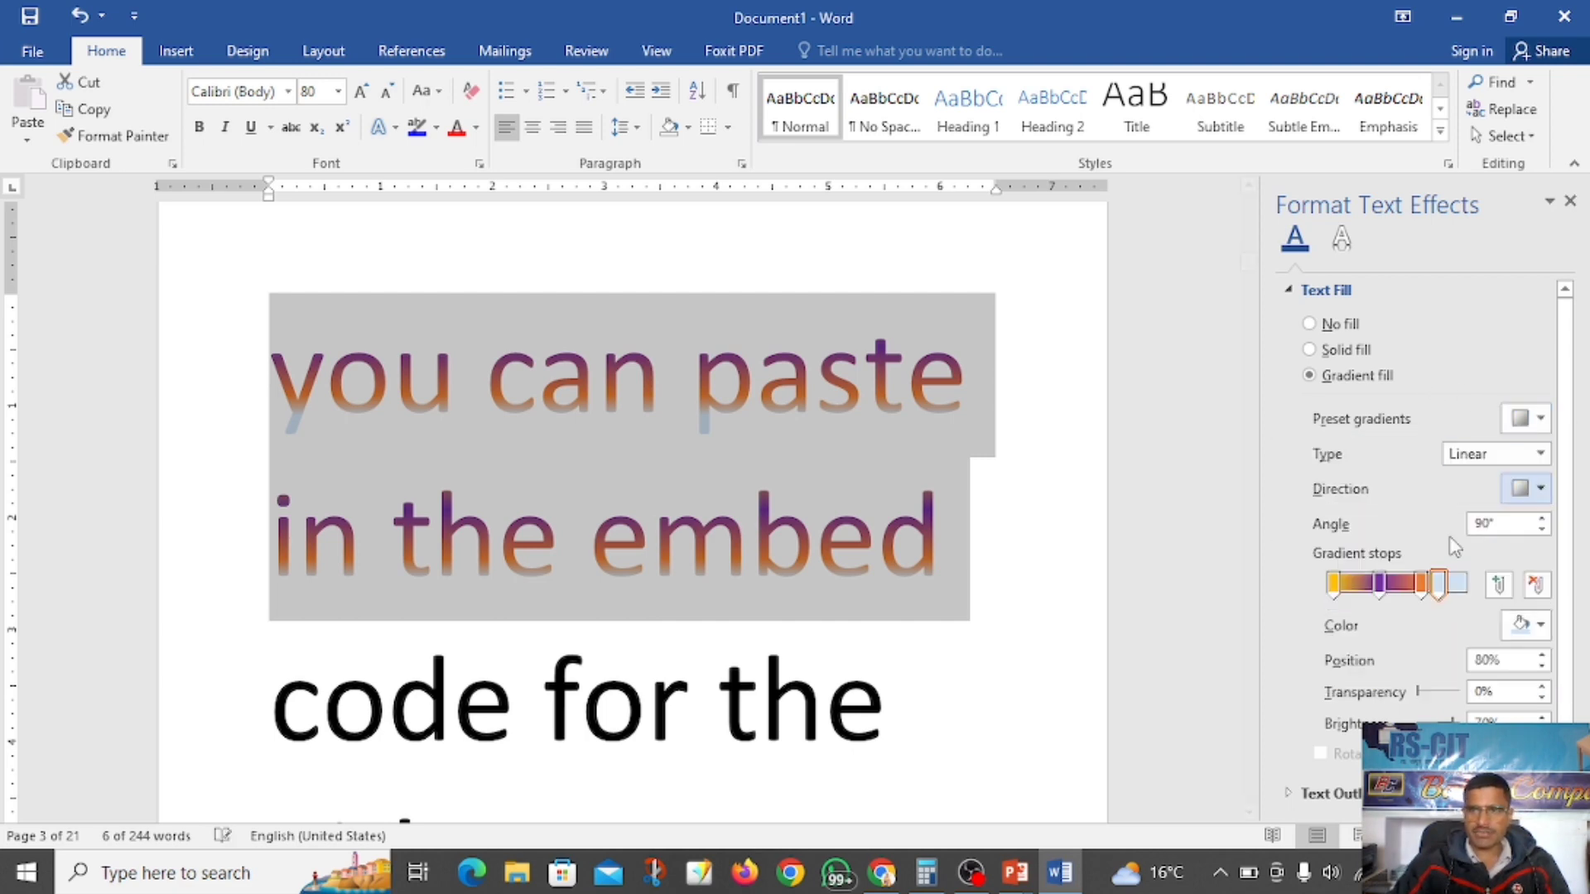
# Set the text gradient's direction to the 135° linear diagonal, close the text effects settings and deselect the words
pyautogui.click(1541, 494)
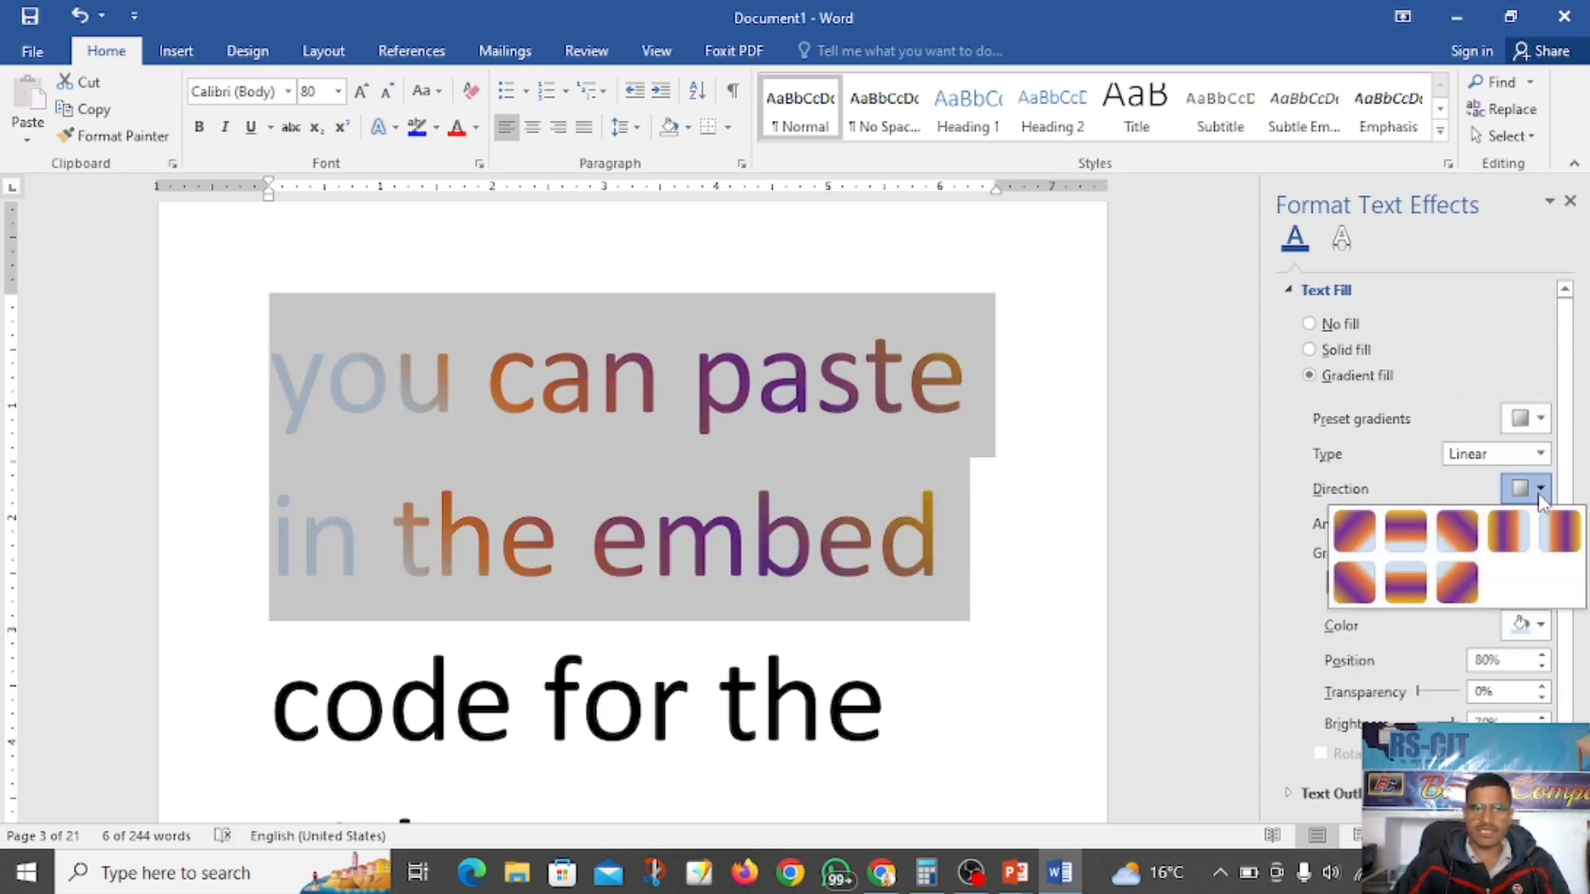
pyautogui.click(1564, 544)
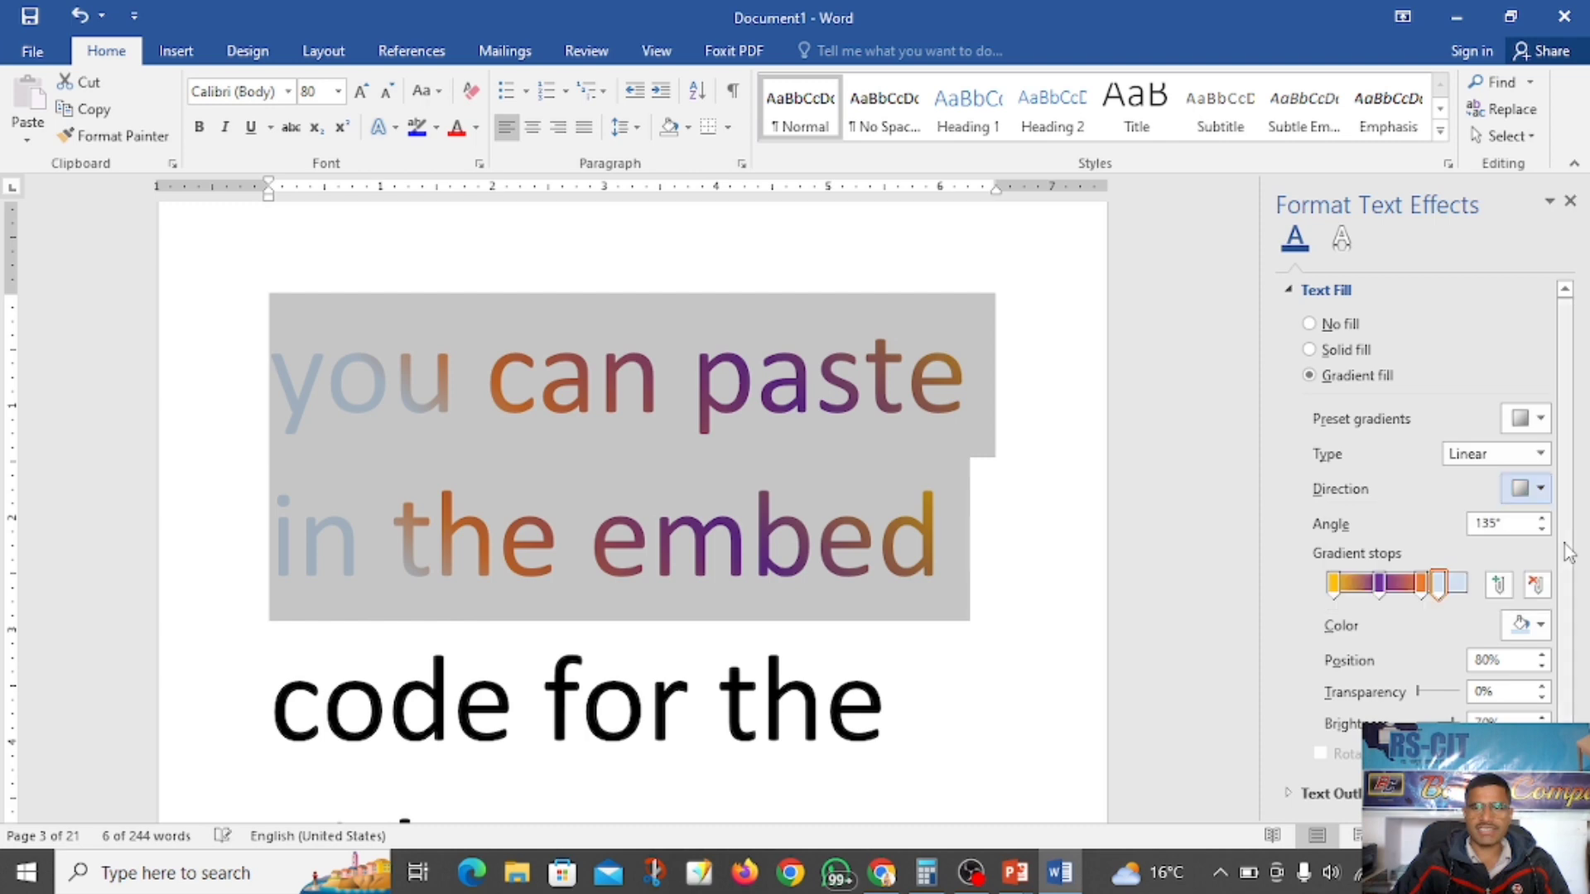
pyautogui.click(1570, 202)
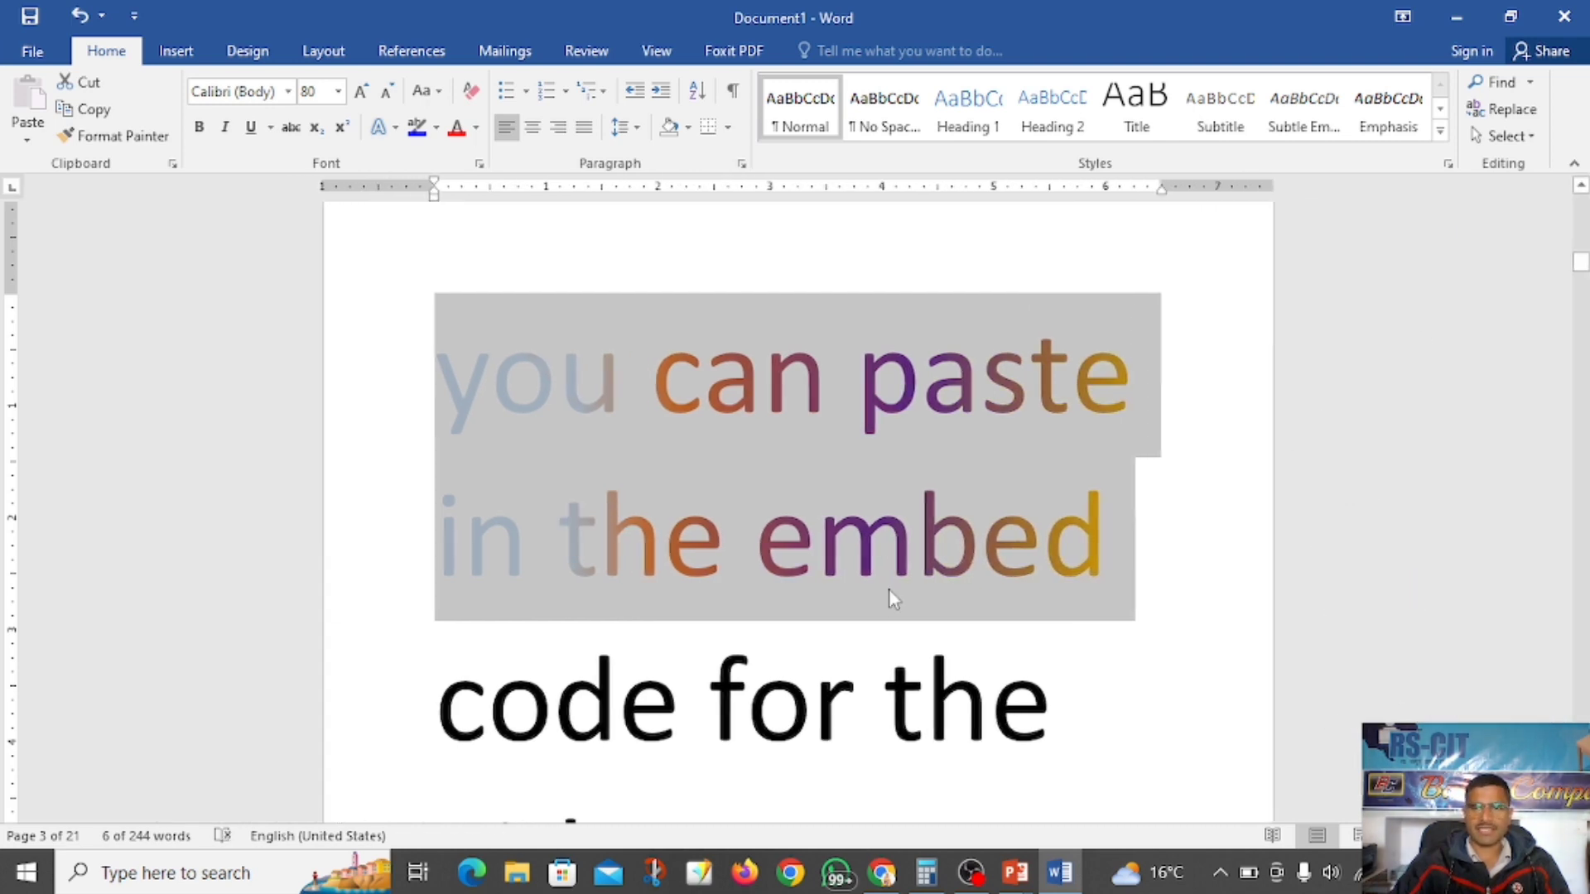
pyautogui.click(891, 621)
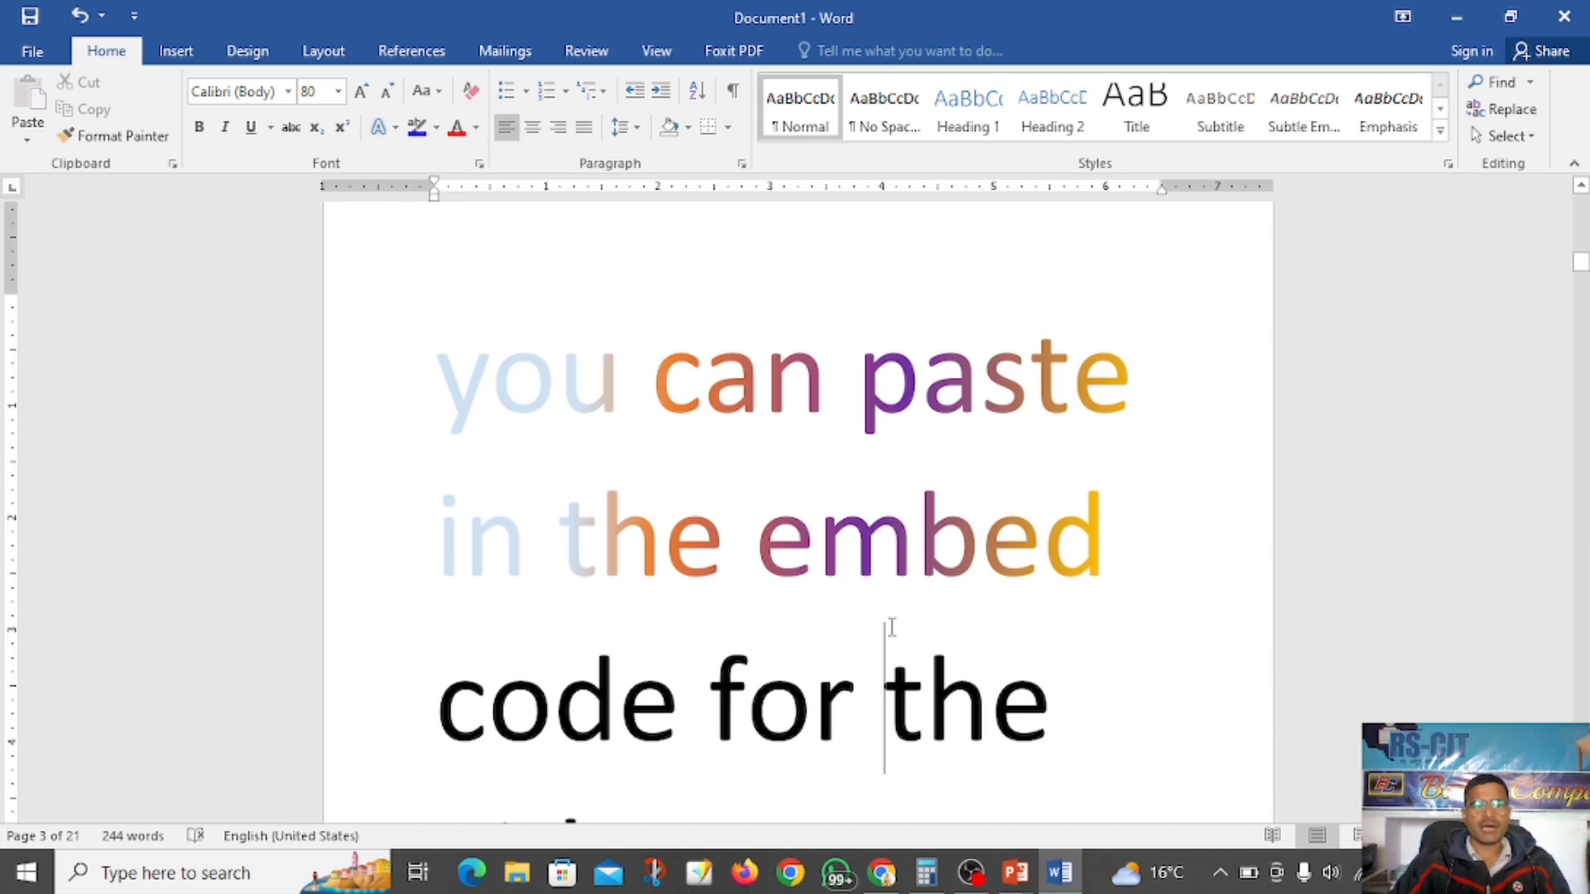